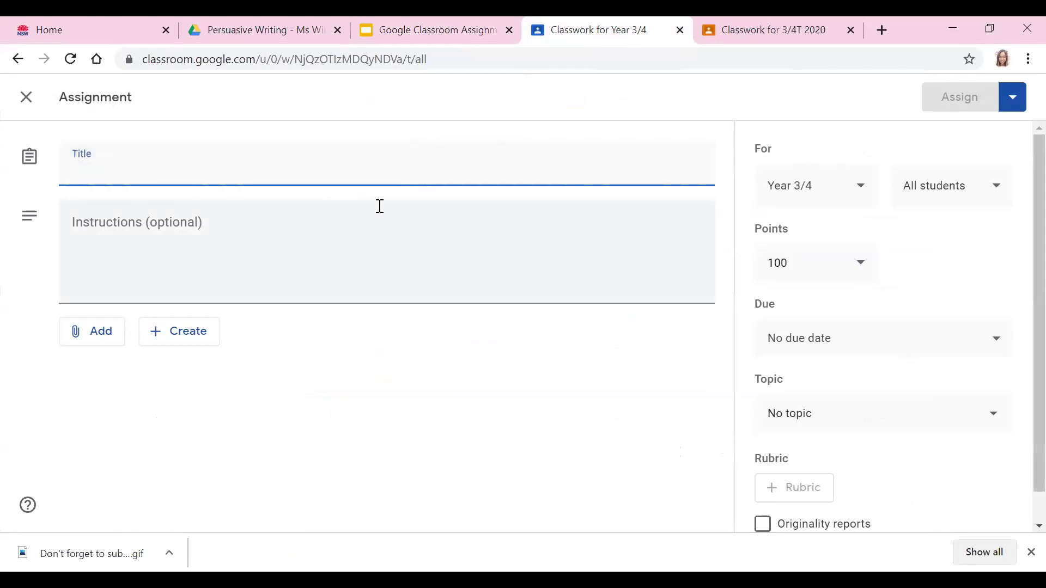
Step: Title the new assignment "Persuasive Writing - Draft"
type("Persuasive Writing - Draft")
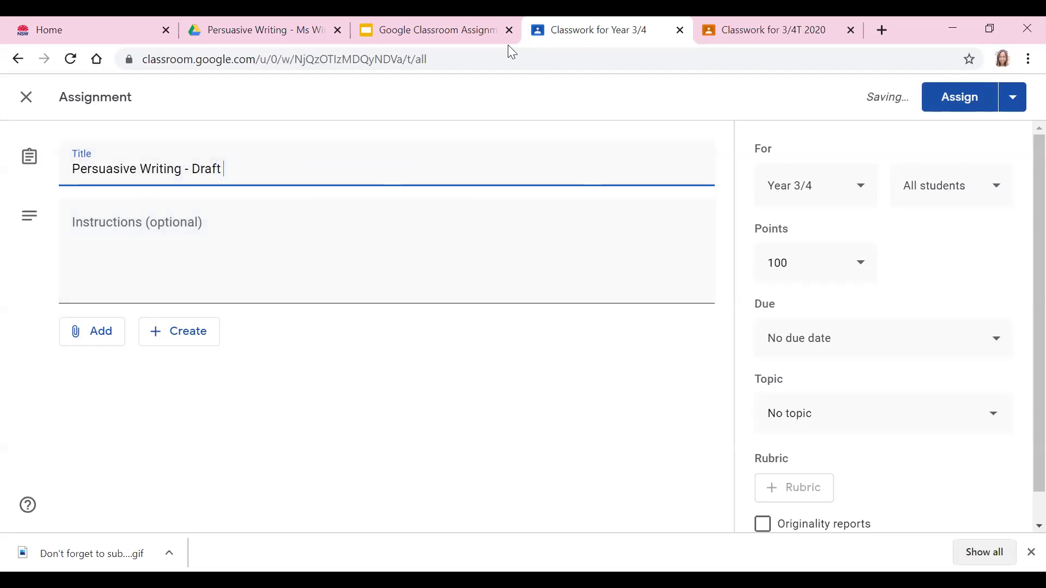
Step: Switch to the Google Classroom Assignments presentation and view the slide about adding class and students
left_click(408, 30)
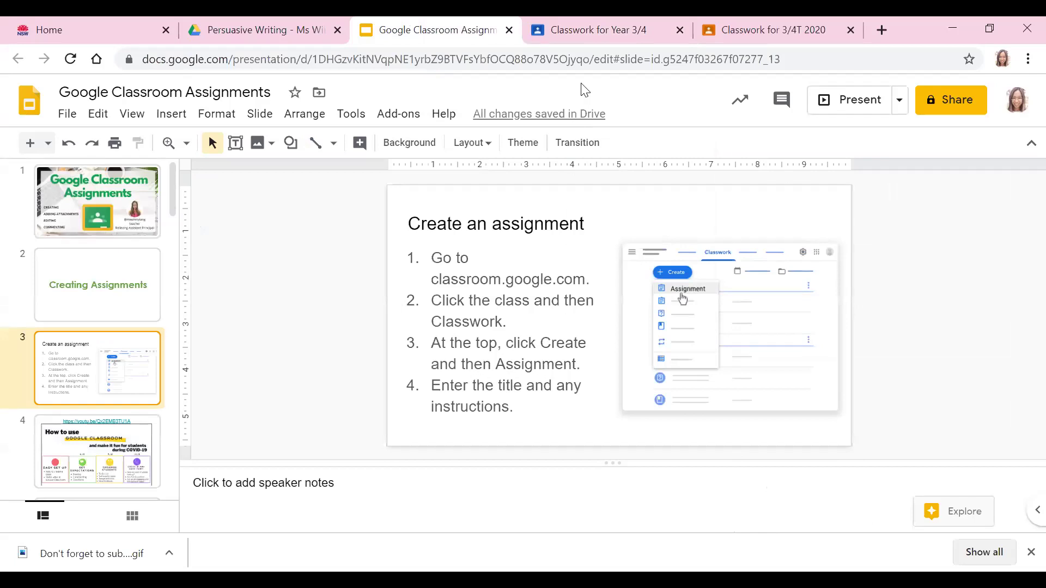
left_click(586, 31)
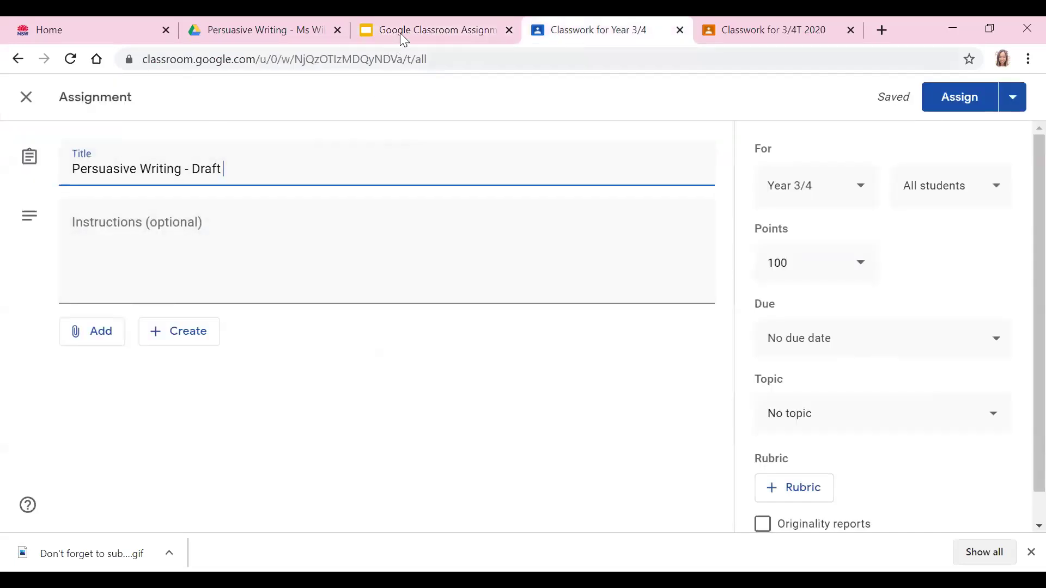
left_click(399, 32)
scroll(107, 403, "down", 3)
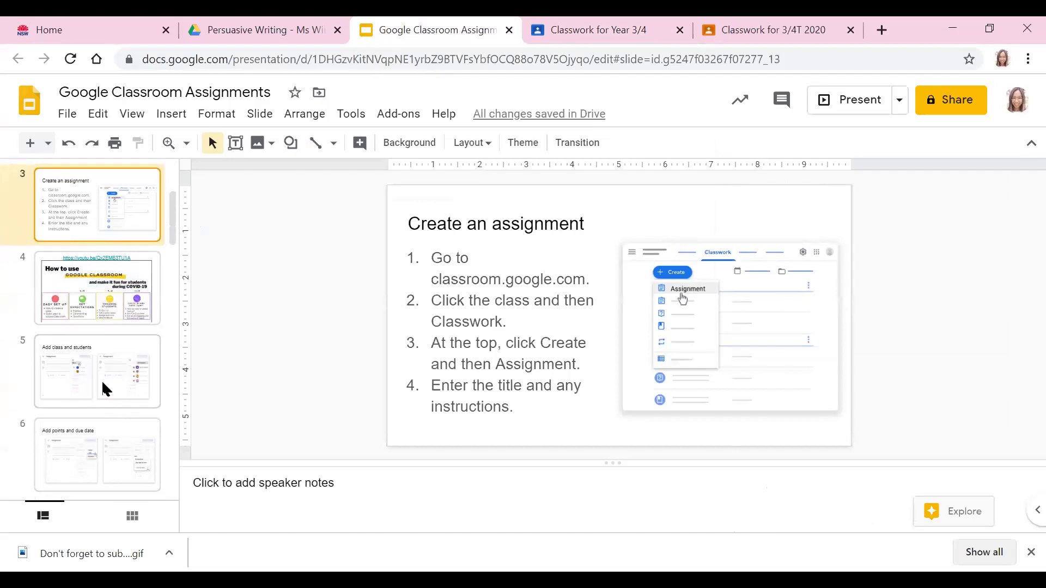
left_click(102, 380)
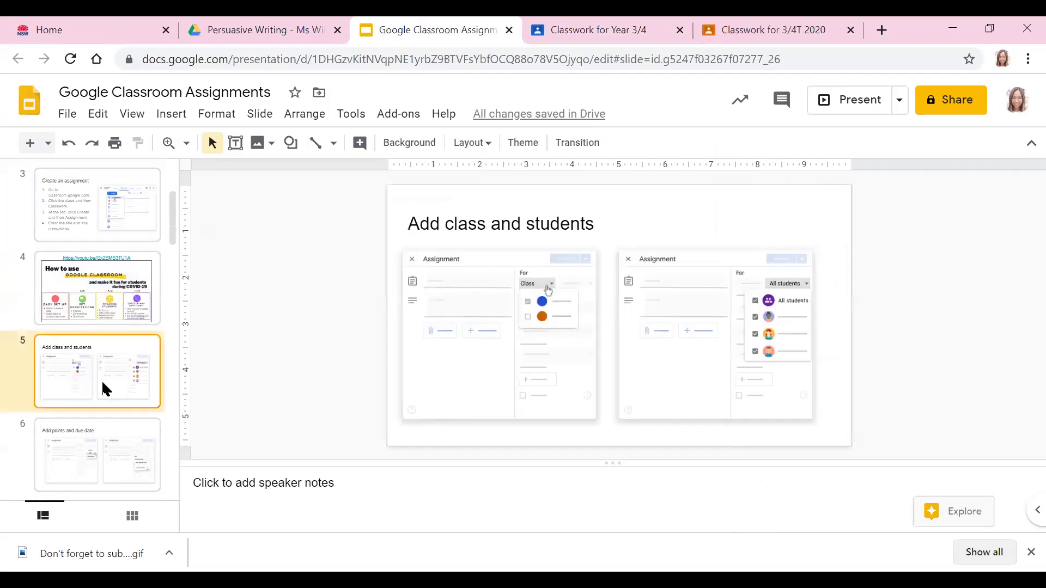
Step: Return to the Year 3/4 assignment in Google Classroom, set its points to Ungraded and look at the due date options
left_click(657, 28)
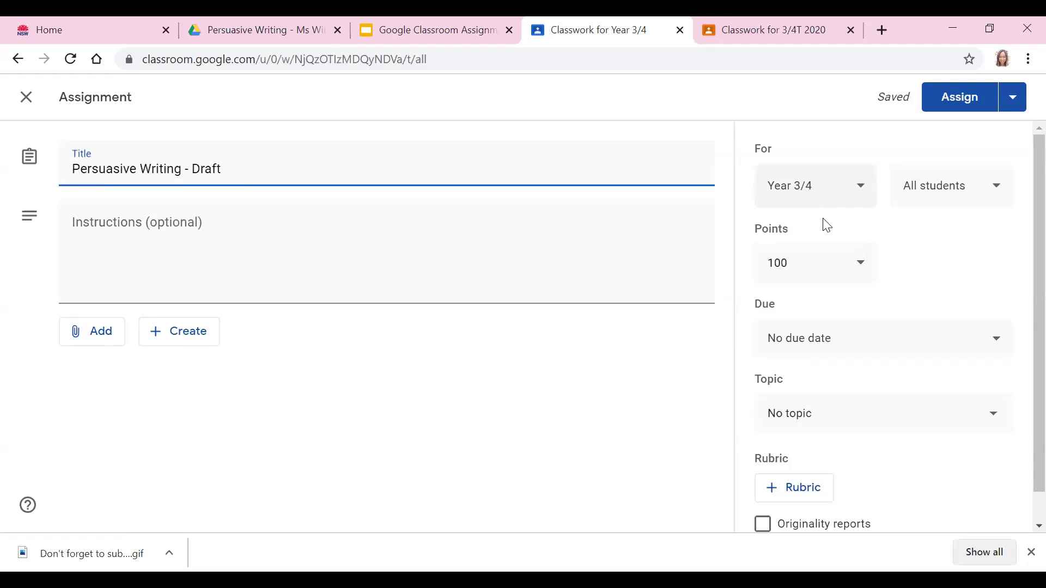
left_click(857, 273)
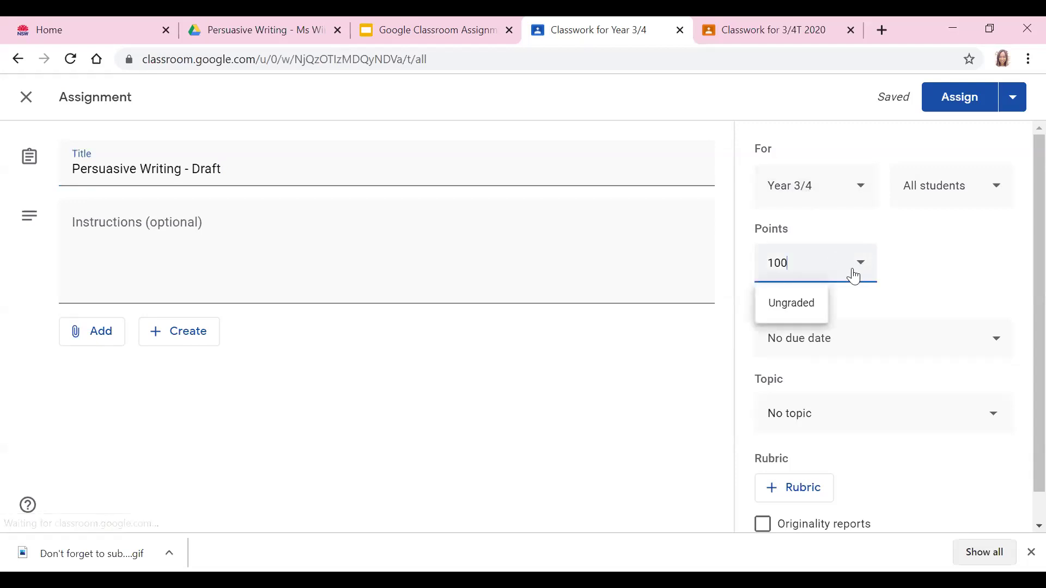
left_click(792, 303)
scroll(899, 293, "down", 1)
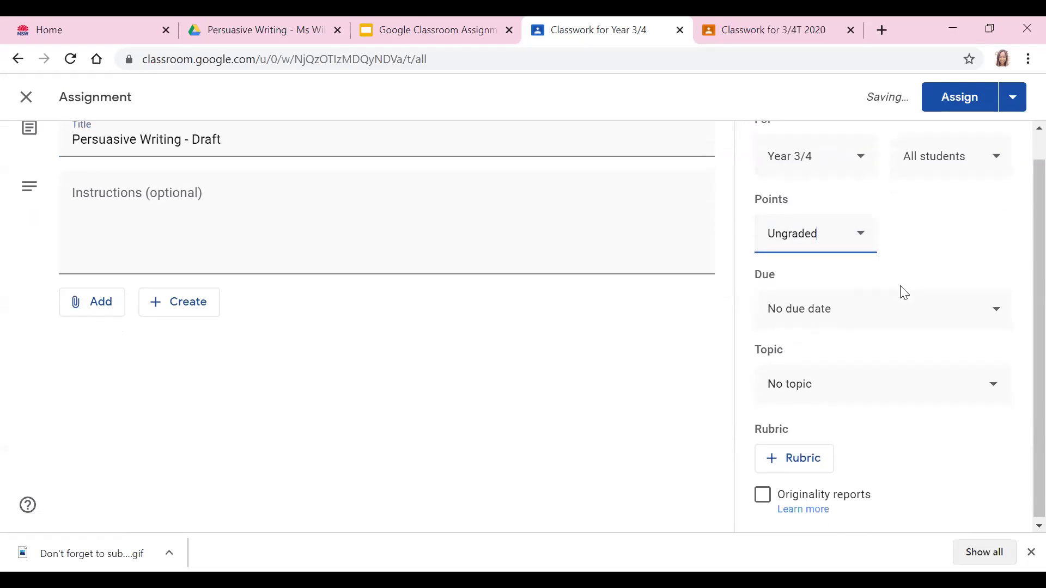
left_click(862, 311)
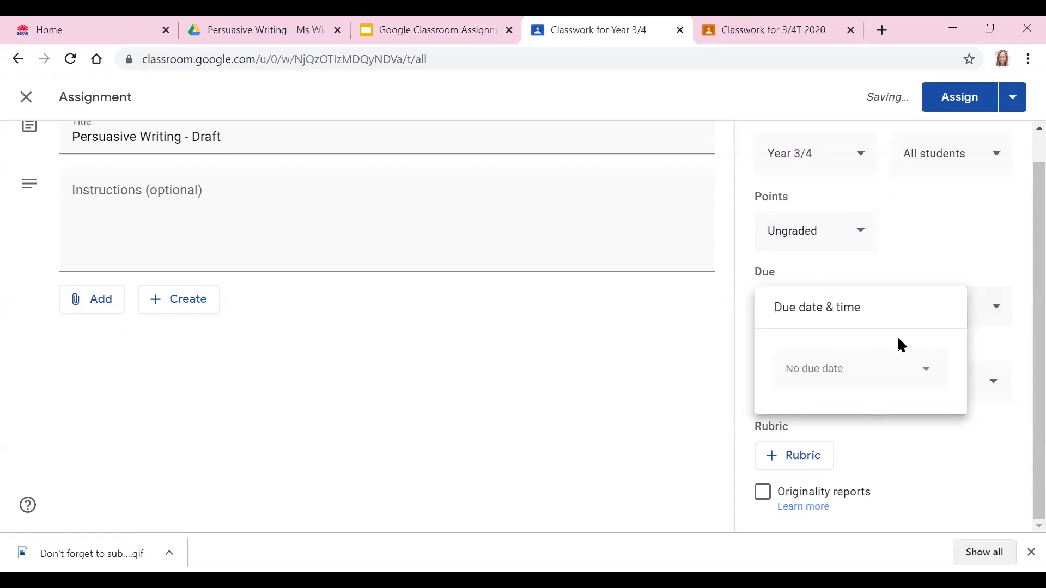
left_click(953, 250)
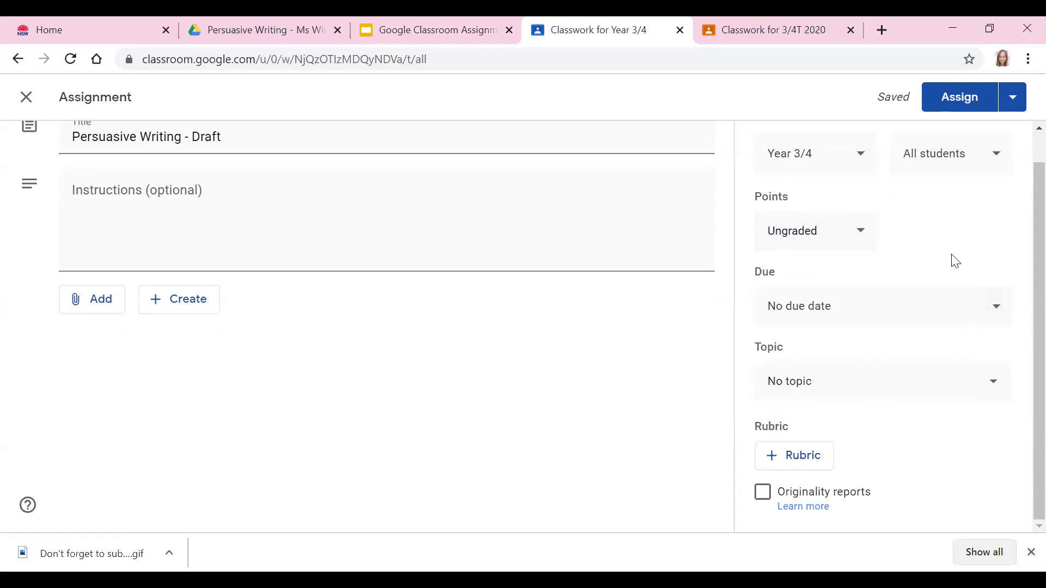
Step: Assign the existing Writing topic to the assignment
left_click(867, 390)
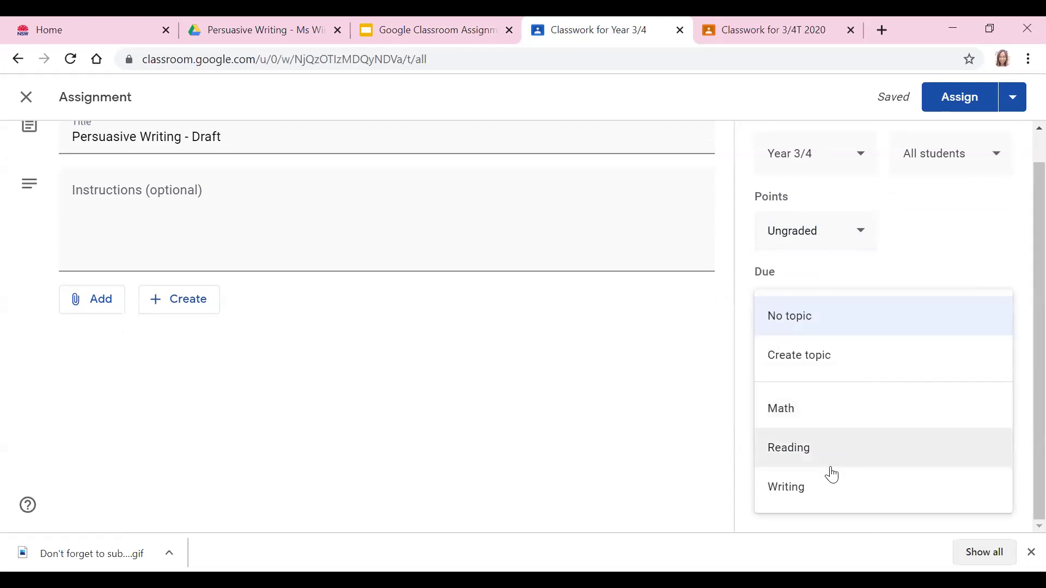
left_click(838, 350)
left_click(991, 381)
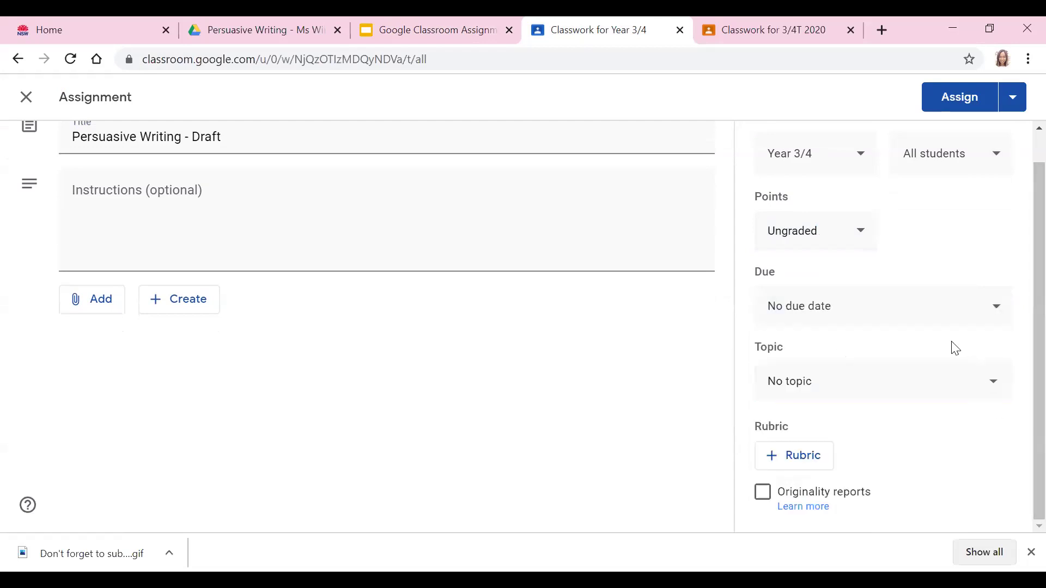
left_click(907, 315)
left_click(1014, 349)
left_click(922, 385)
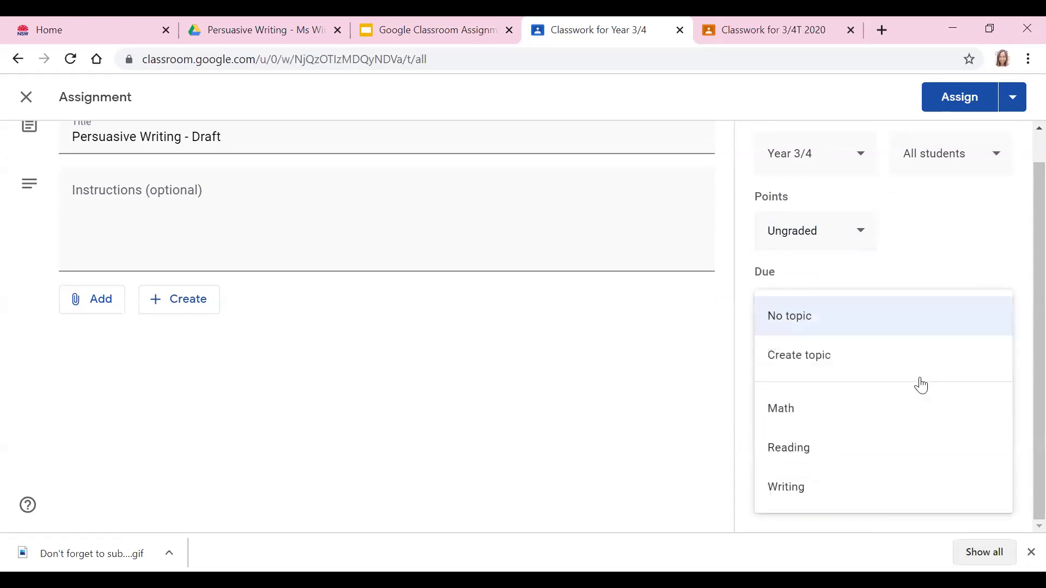
left_click(784, 489)
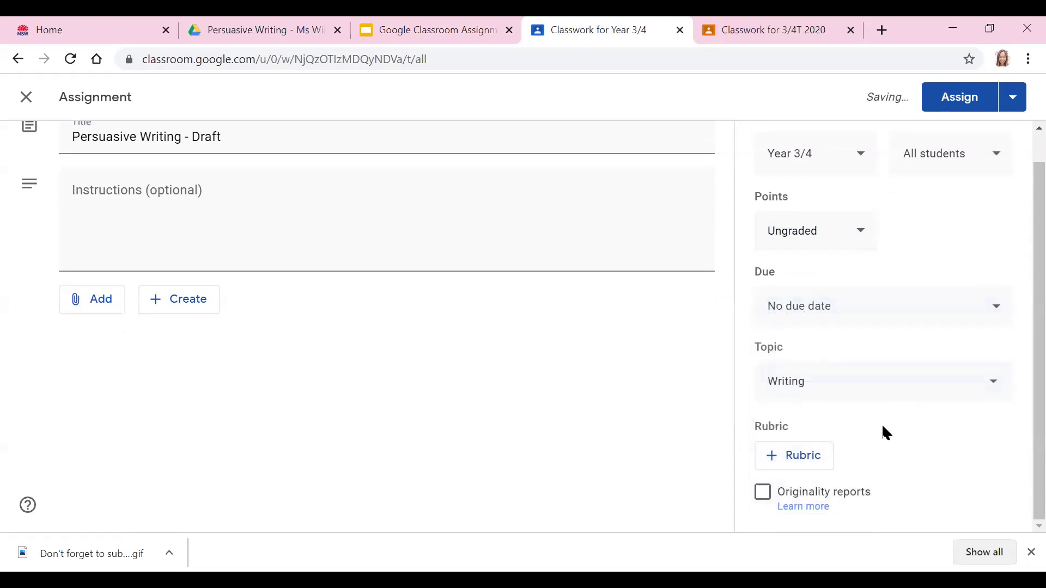
Step: Try creating a rubric with two extra performance levels in the first criterion, and discard it
left_click(807, 461)
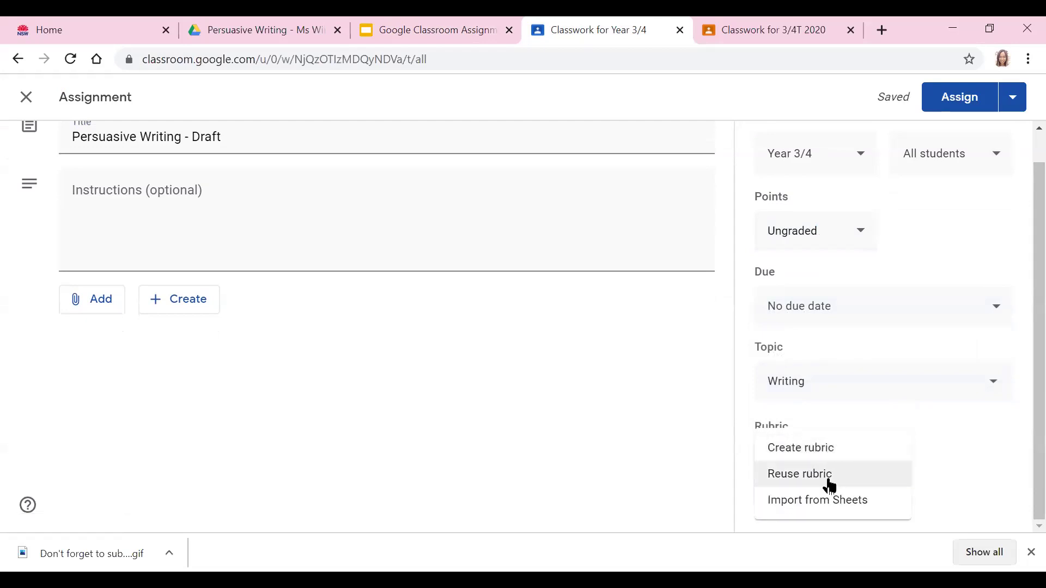
left_click(806, 450)
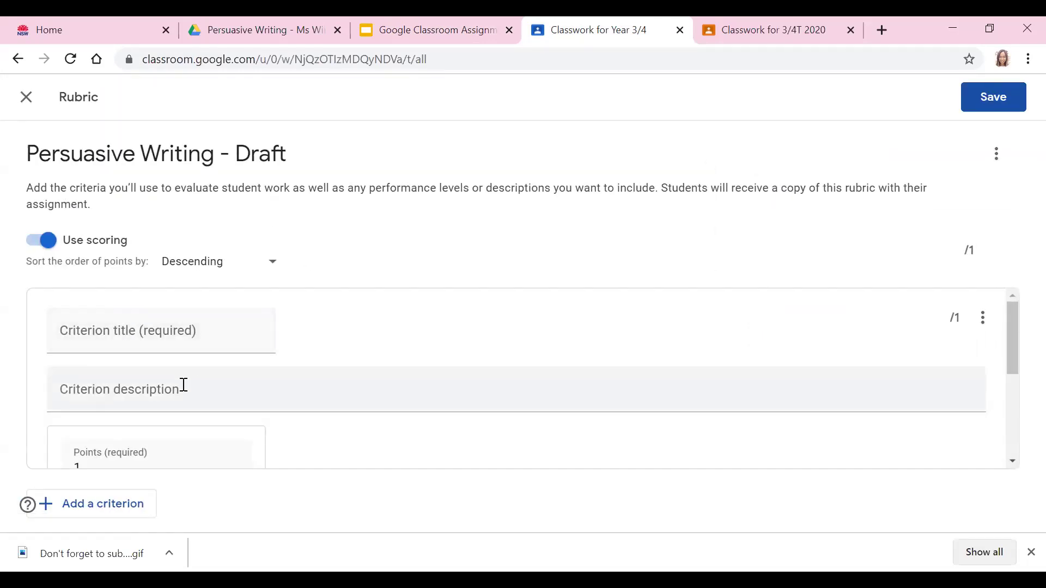
scroll(185, 384, "down", 4)
scroll(196, 388, "up", 1)
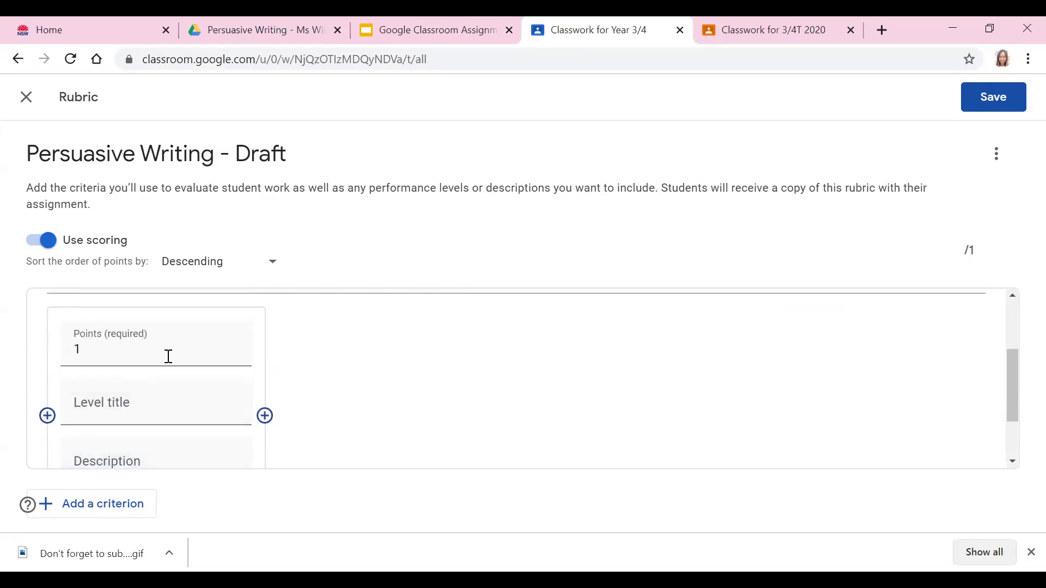
left_click(264, 410)
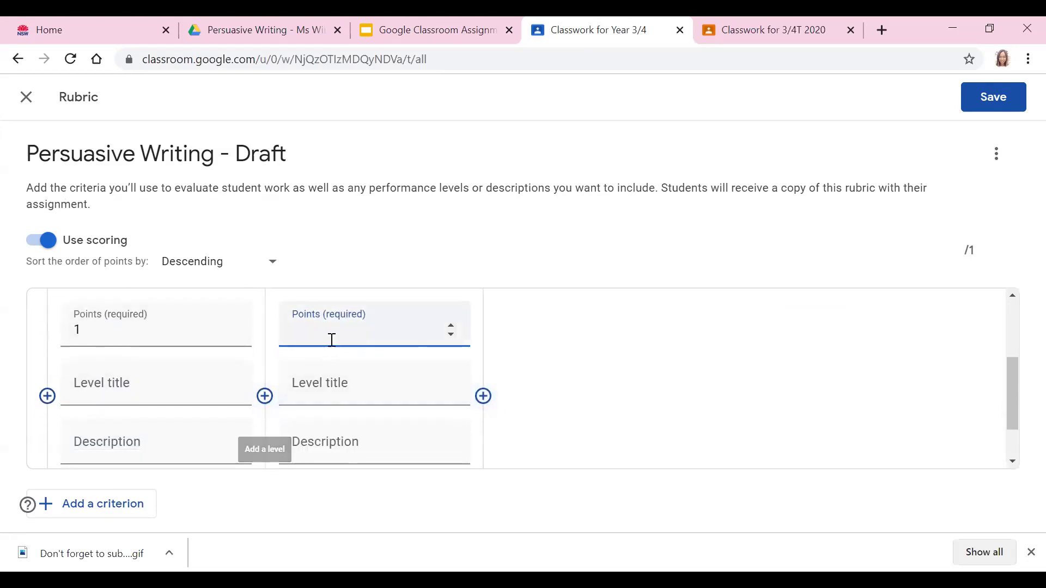
left_click(484, 398)
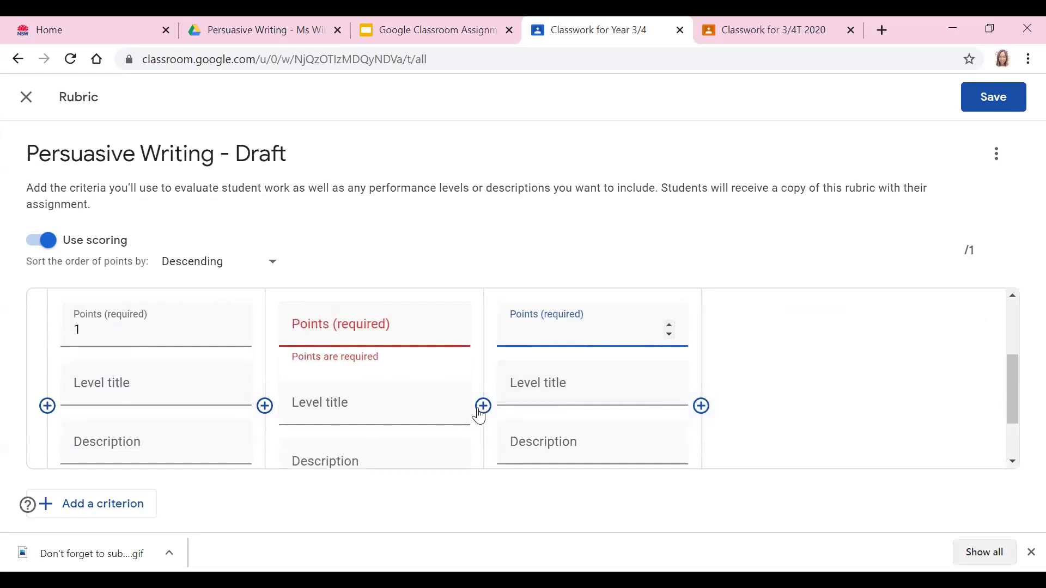
scroll(245, 406, "down", 2)
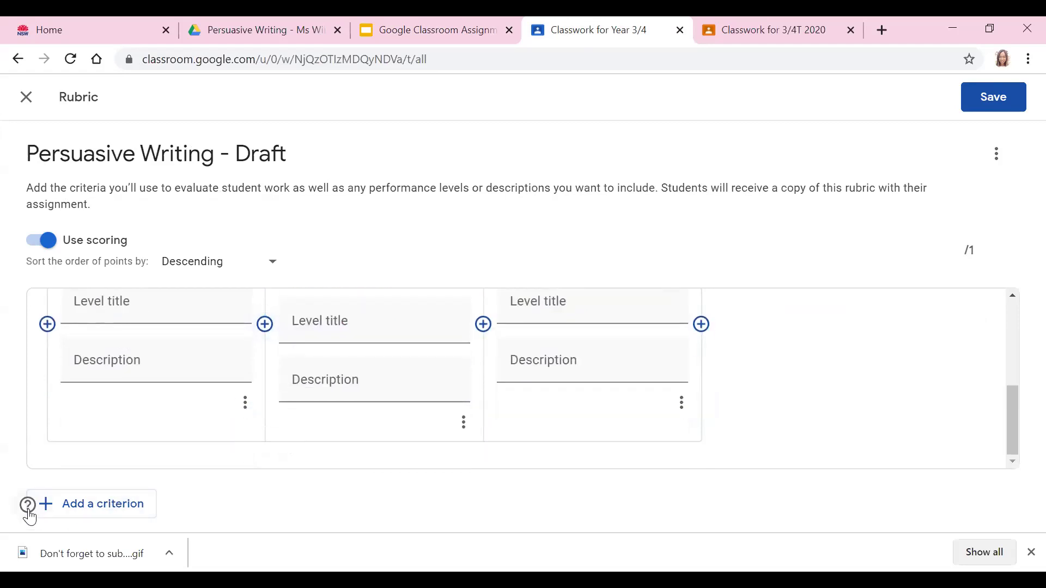
left_click(23, 96)
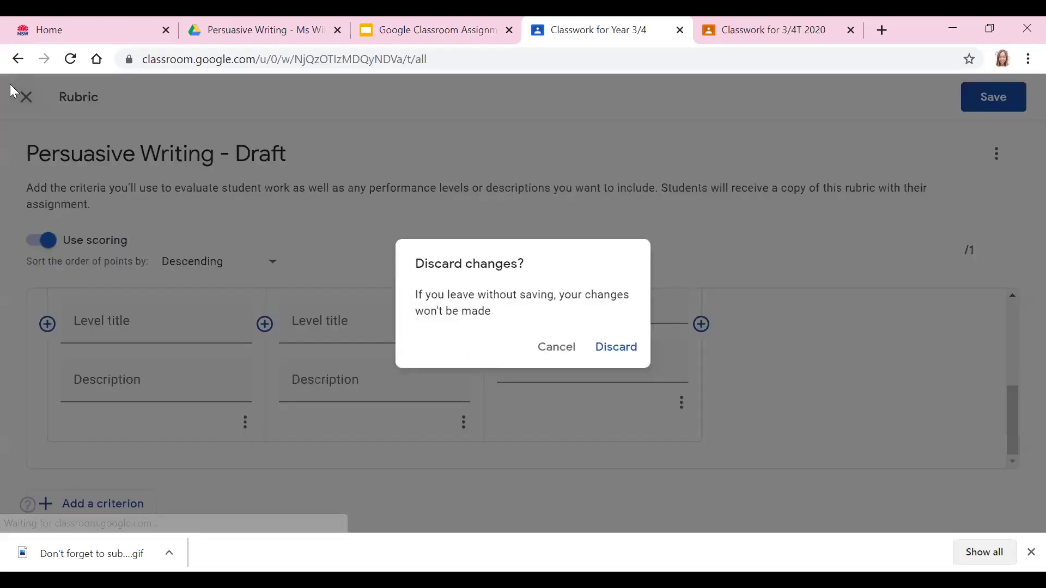
left_click(616, 348)
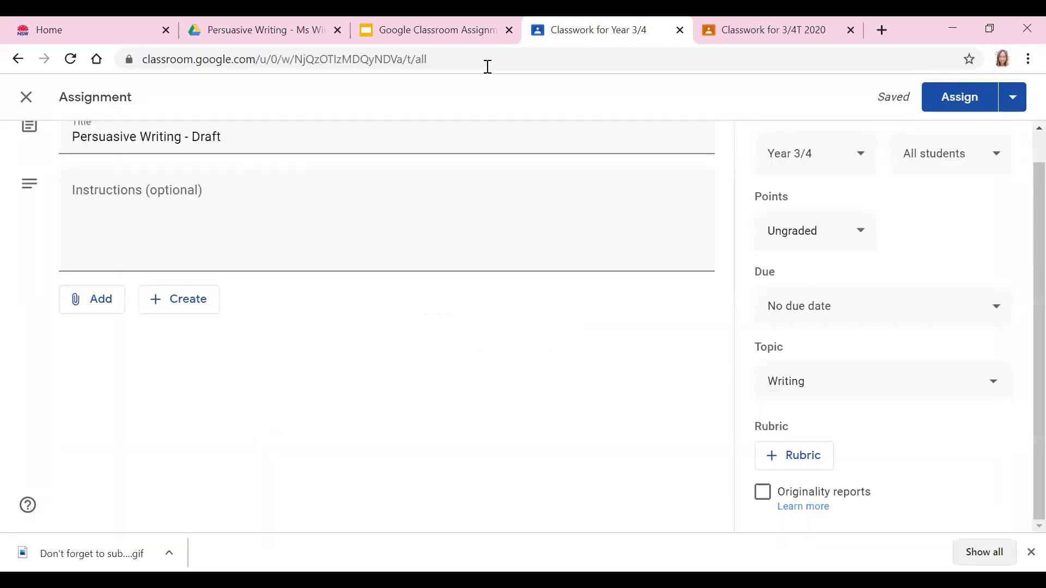
Step: Switch to the Google Classroom Assignments presentation and view the slides on points and due date, topic, rubric and attachments
left_click(446, 31)
scroll(115, 310, "down", 3)
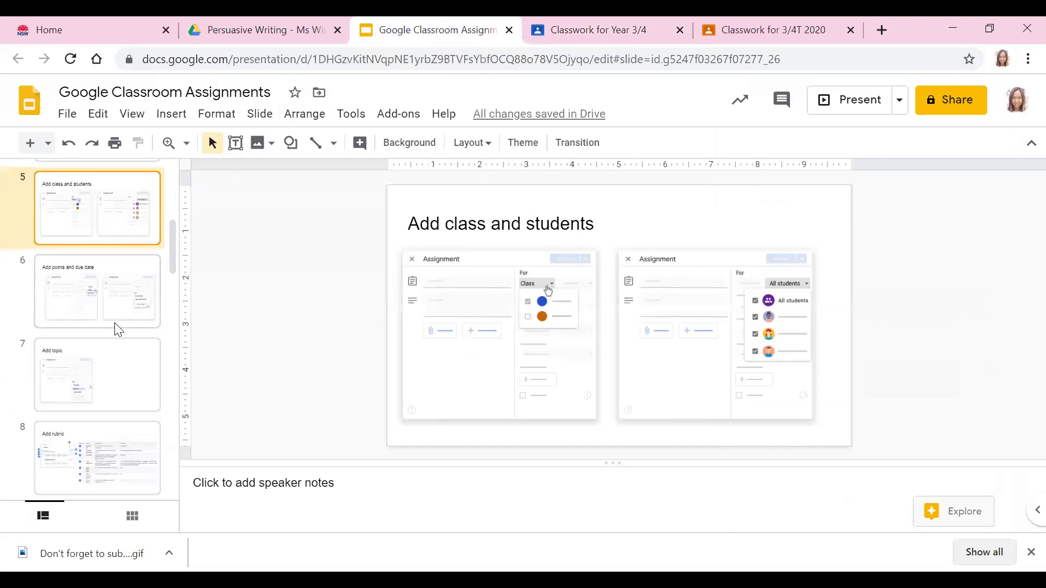
left_click(112, 311)
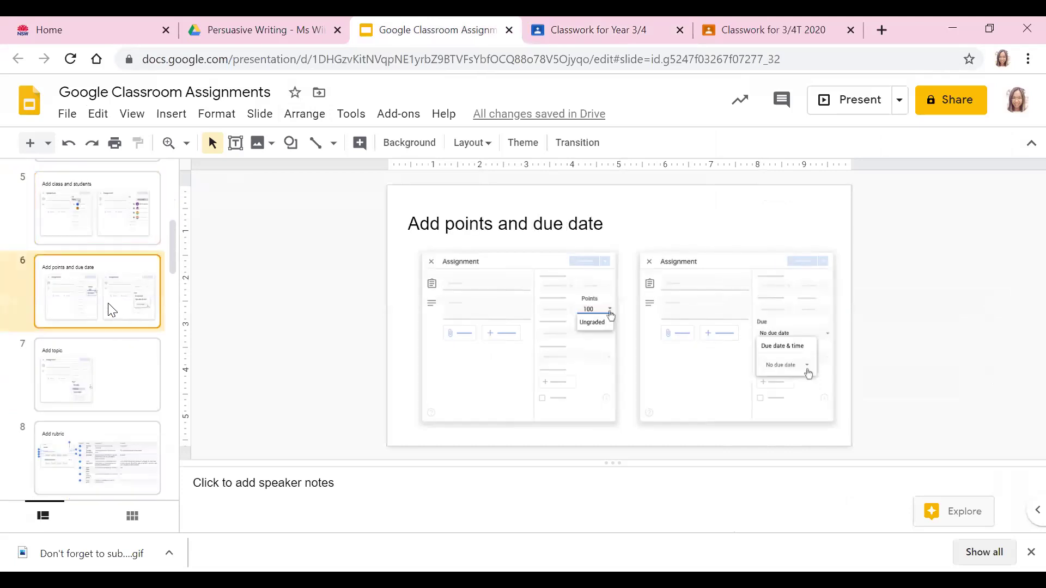
left_click(107, 382)
scroll(106, 398, "down", 2)
left_click(100, 399)
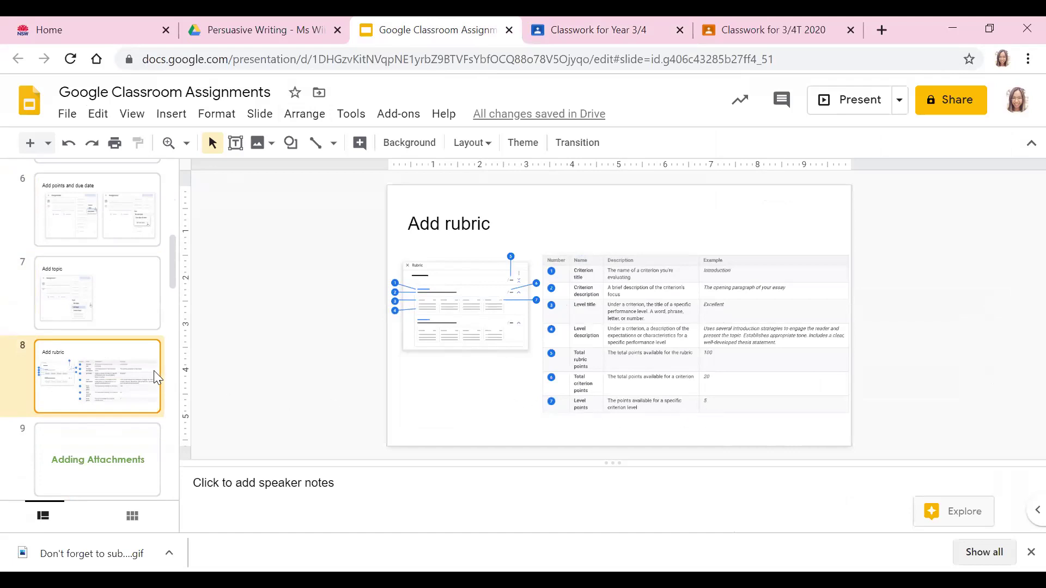
scroll(153, 371, "down", 3)
left_click(91, 297)
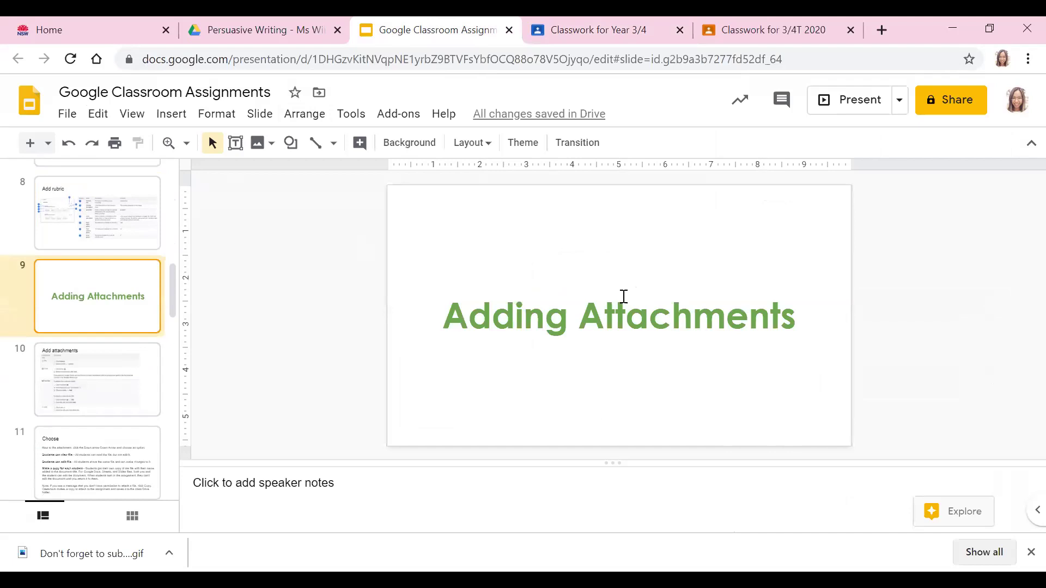
left_click(144, 386)
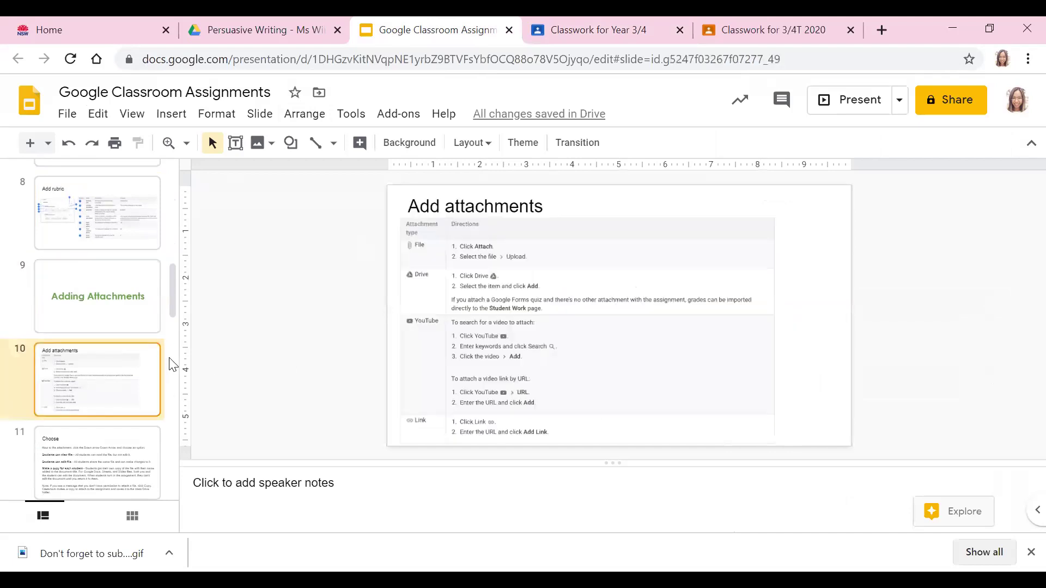
Step: Return to the Google Classroom assignment and look at the recent files and upload options for attaching from Google Drive
left_click(642, 31)
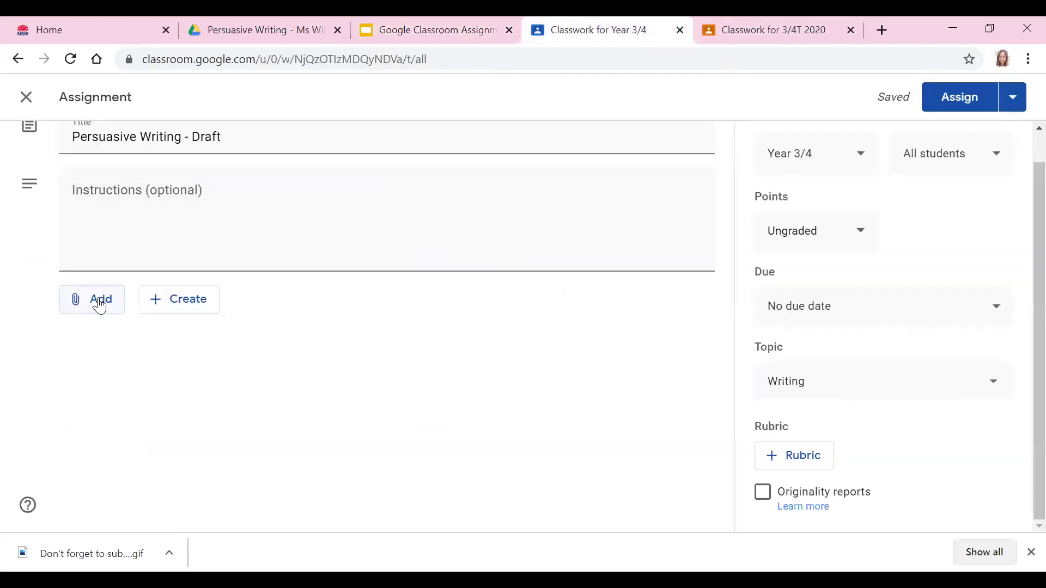
left_click(80, 294)
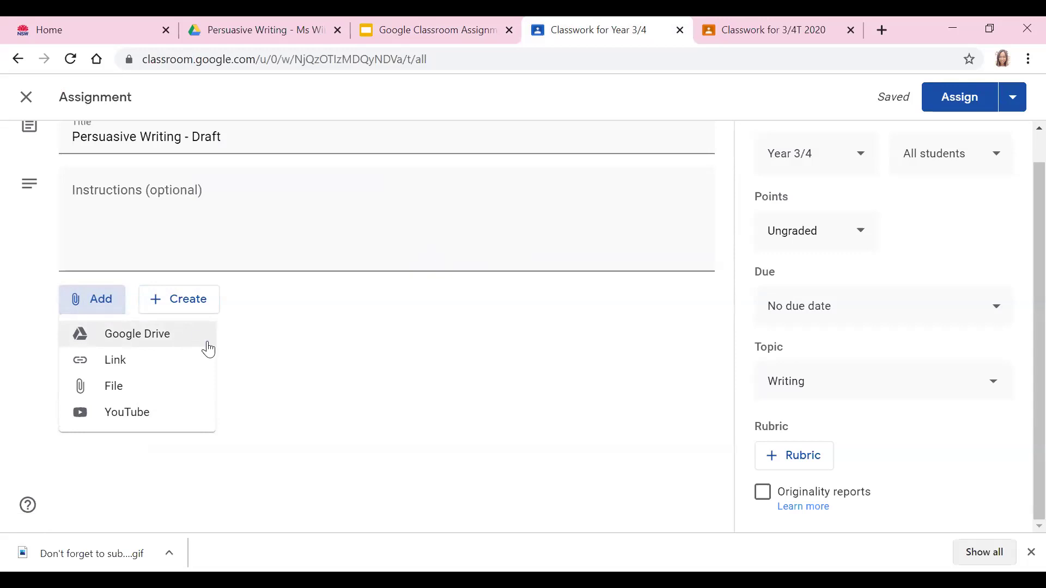
left_click(171, 342)
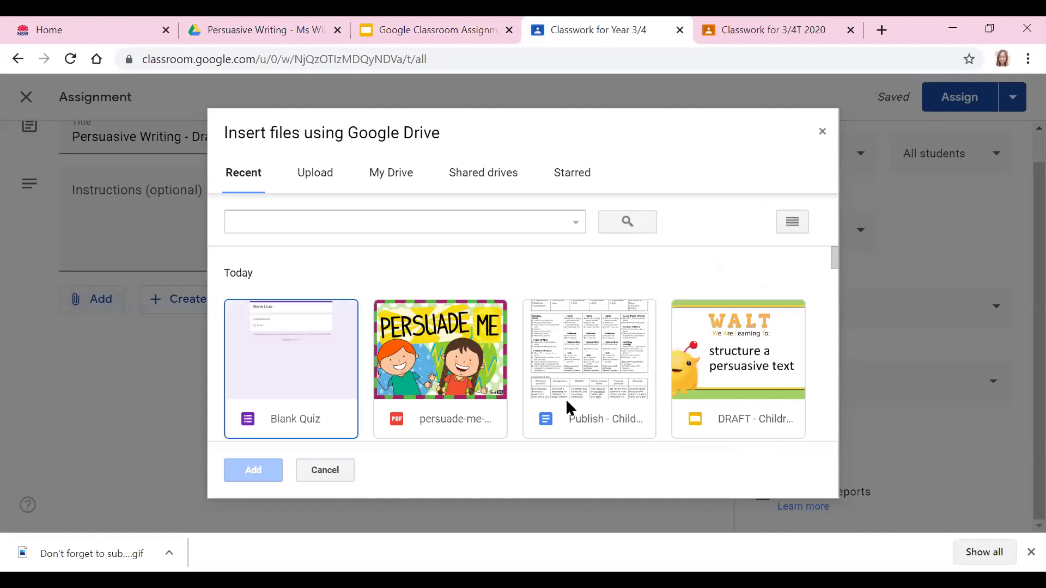
left_click(324, 179)
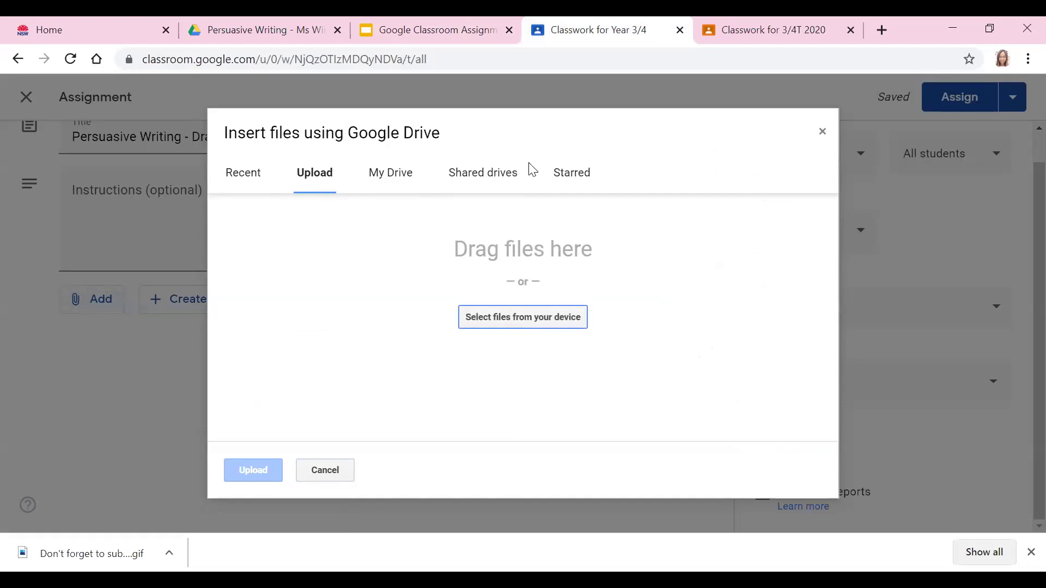
left_click(823, 132)
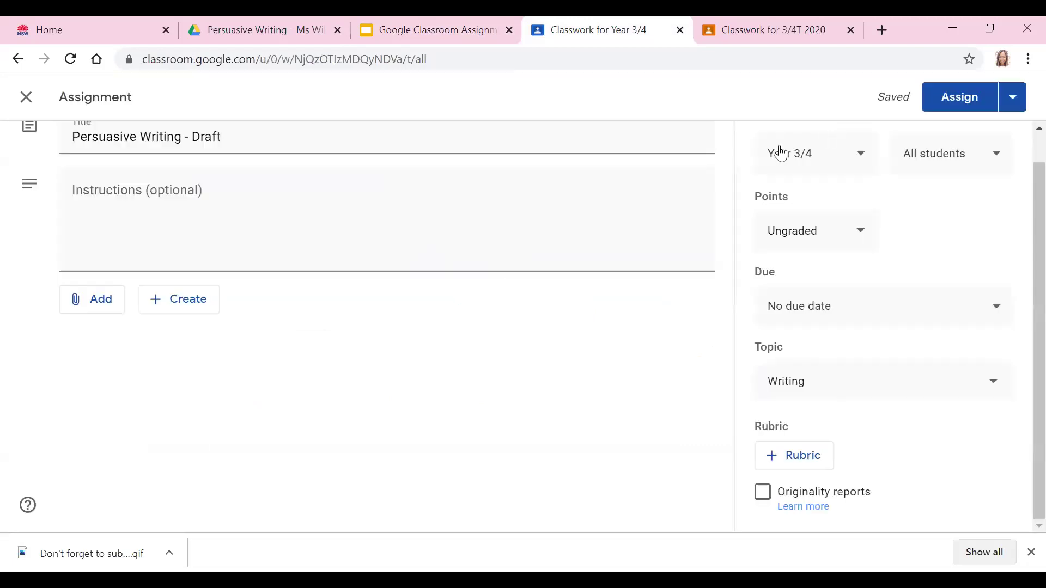
Step: Look at the option for attaching a file from the device, and close it without adding anything
left_click(68, 306)
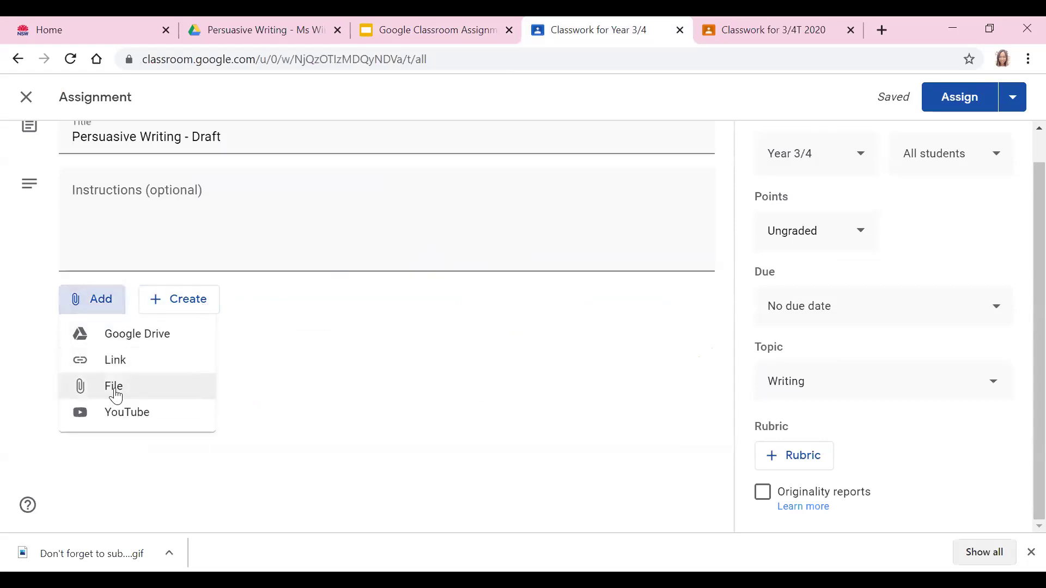
left_click(116, 396)
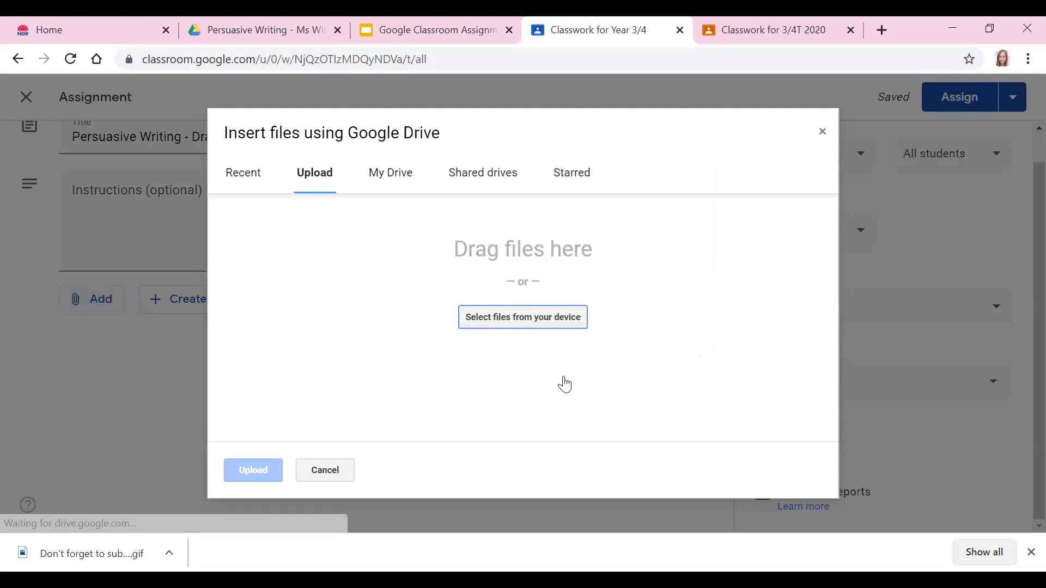
left_click(828, 136)
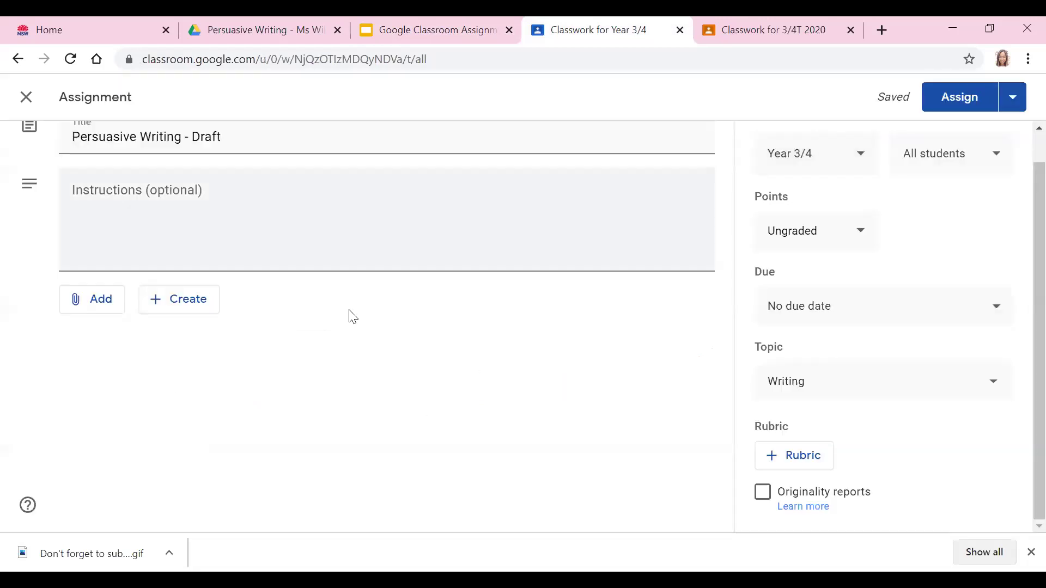
Step: Look at the video search and URL options for attaching a YouTube video, and close them without adding anything
left_click(98, 303)
left_click(122, 409)
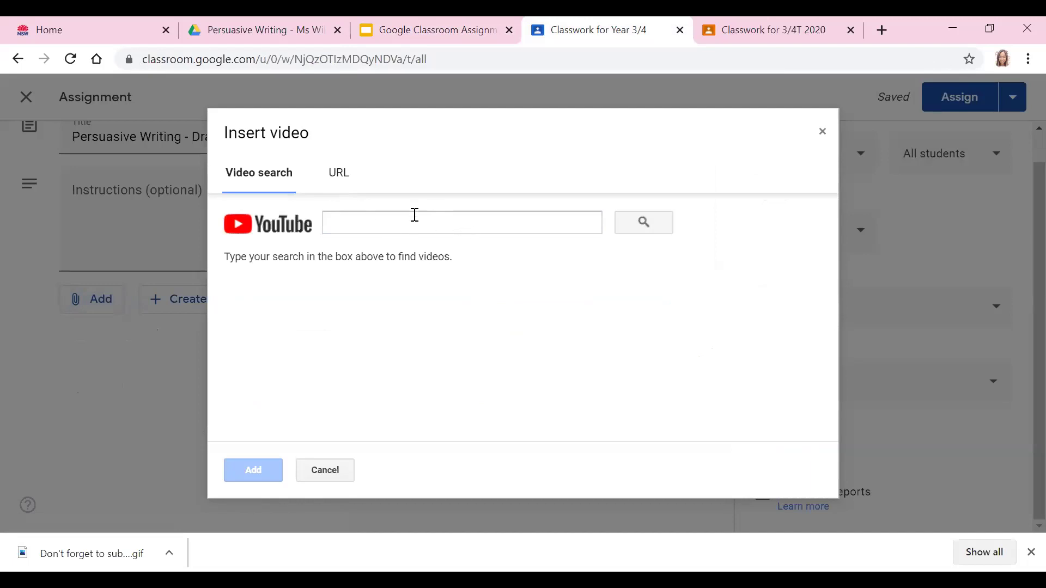
left_click(347, 176)
left_click(238, 175)
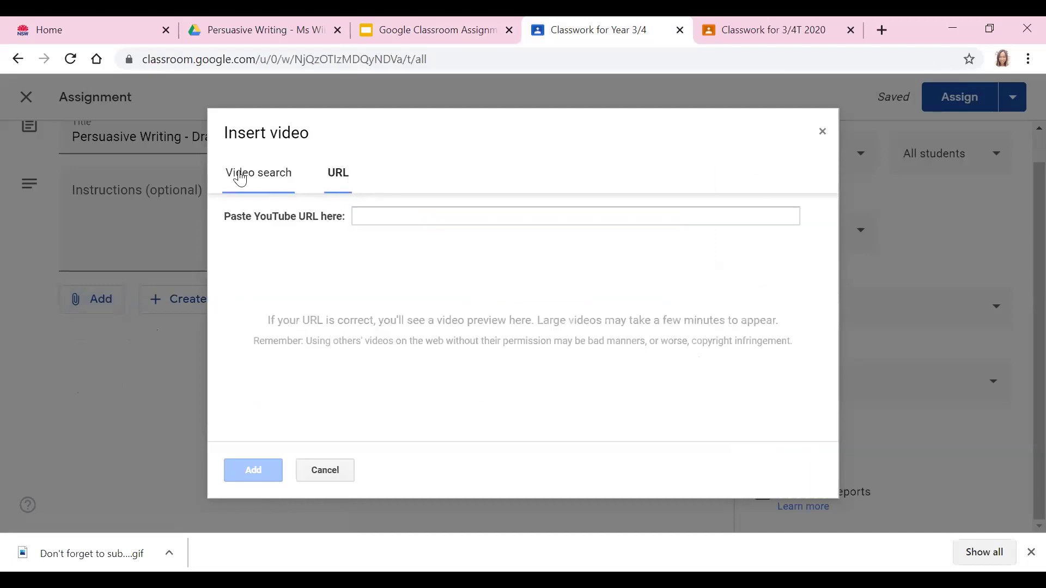
left_click(822, 134)
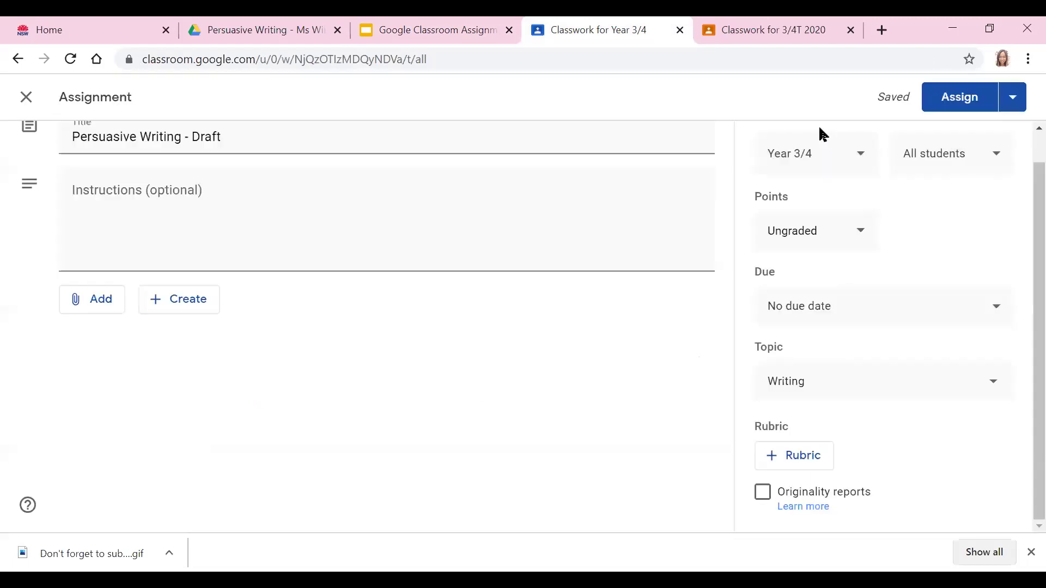
Step: View the file types that can be created for the assignment, and check the attachment slides in the Google Classroom Assignments presentation
left_click(201, 308)
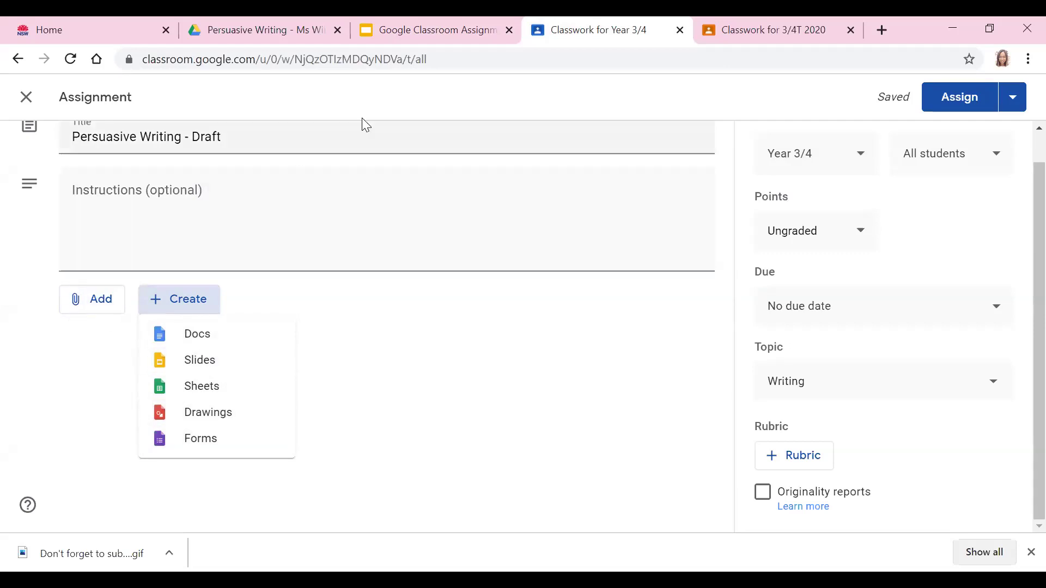
left_click(417, 38)
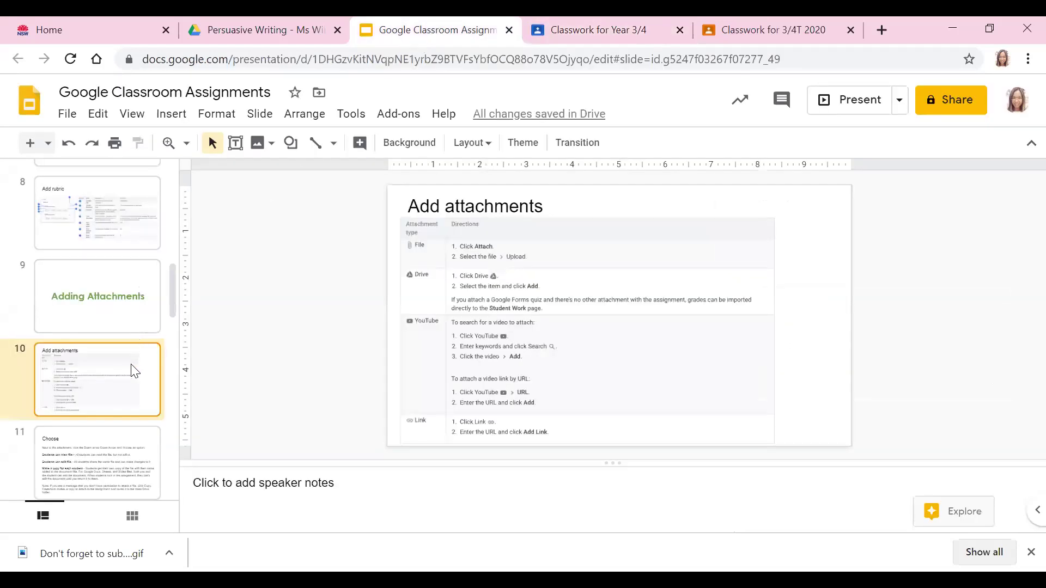
scroll(134, 372, "down", 1)
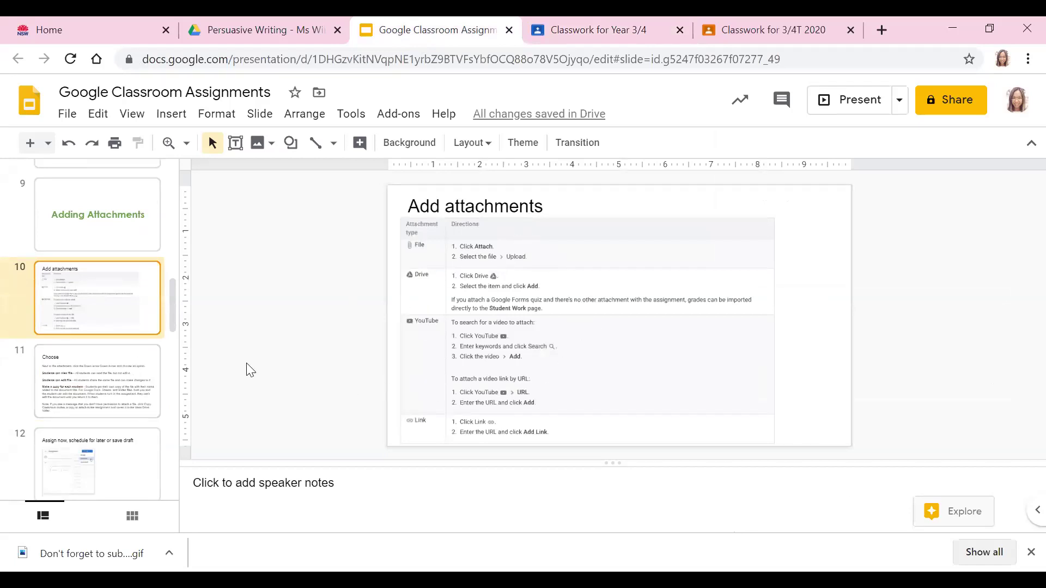
scroll(139, 359, "down", 1)
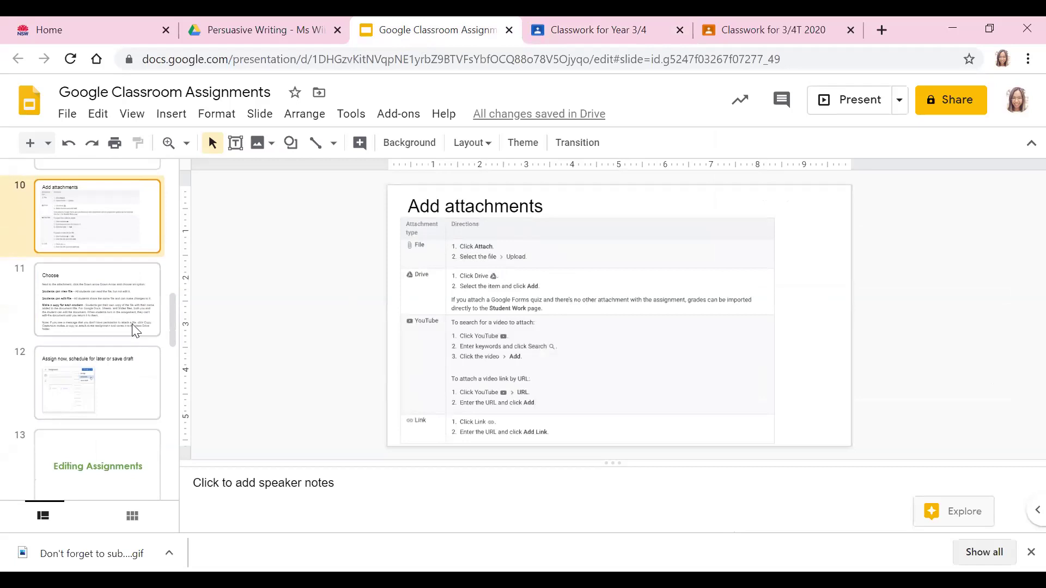
Step: Return to the Google Classroom assignment and open the Google Drive file picker for adding an attachment
left_click(569, 30)
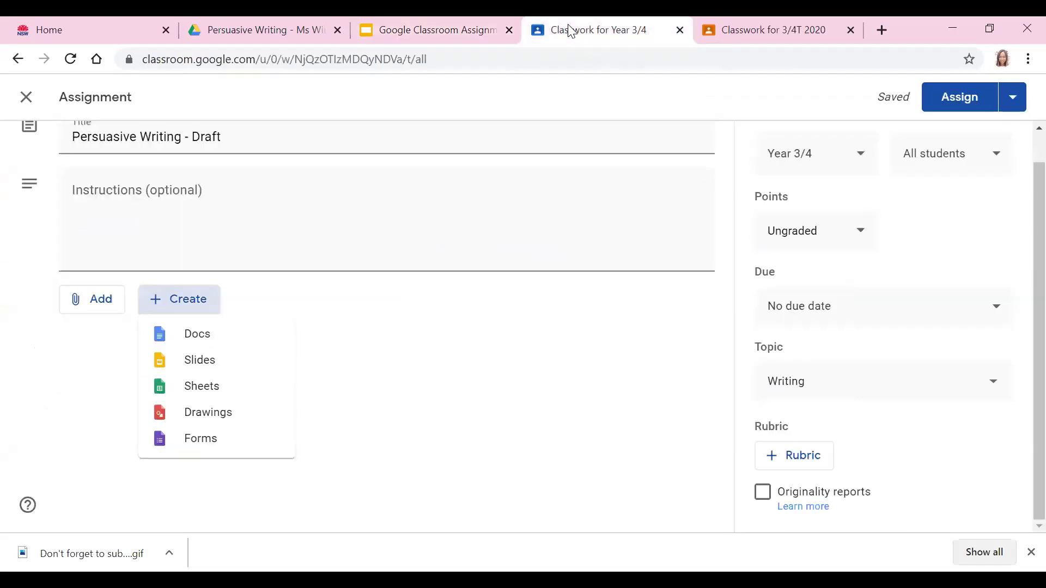
left_click(82, 310)
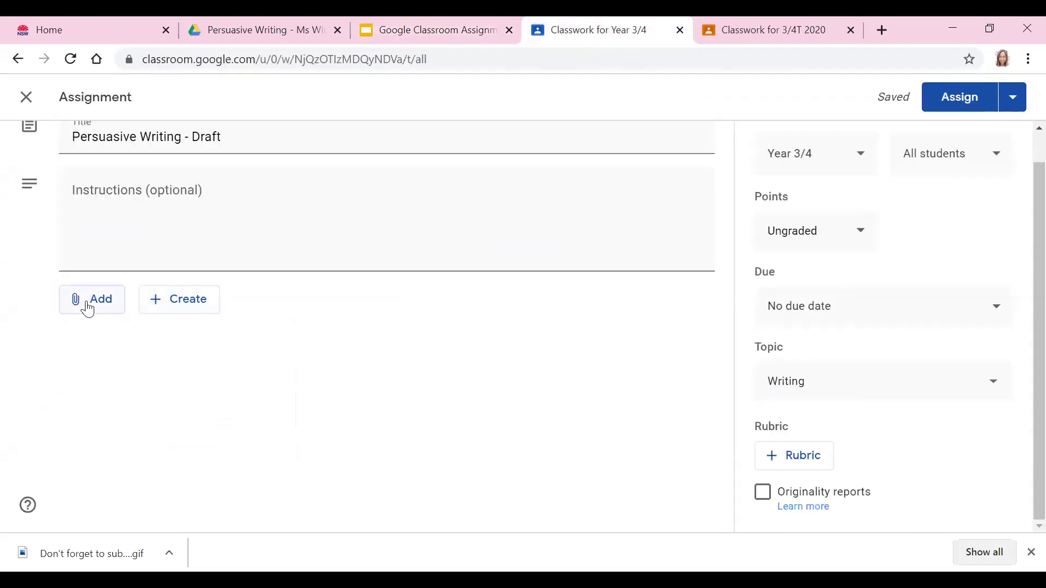
left_click(100, 308)
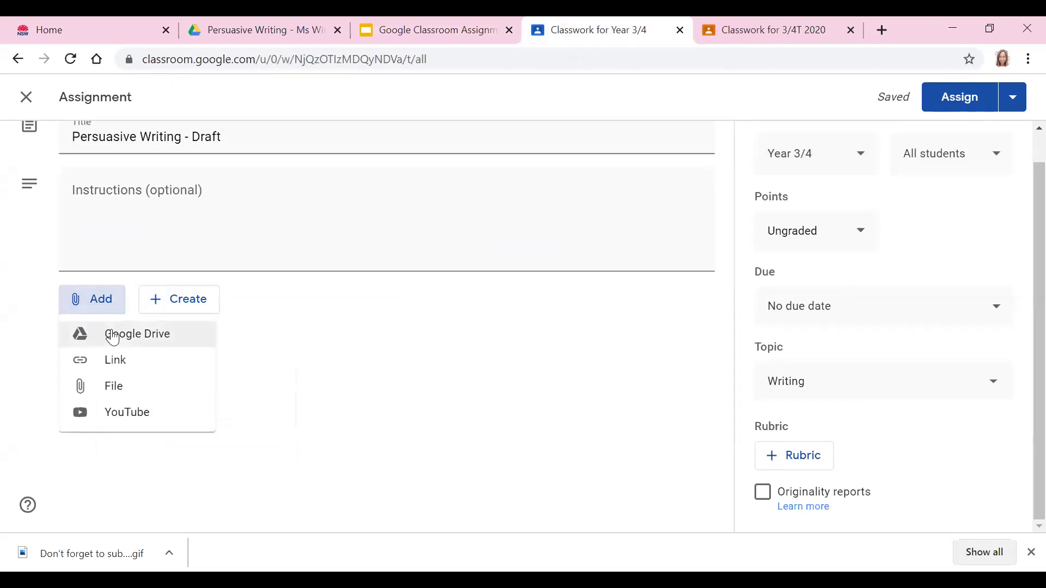
left_click(113, 335)
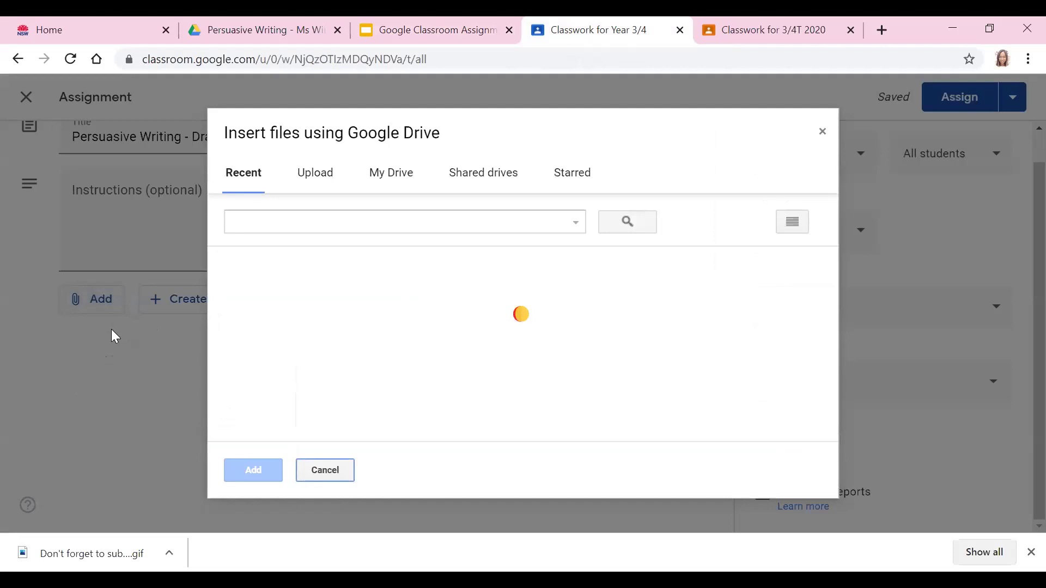
Step: Switch to Google Drive, open the Persuasive Writing folder in the teacher's shared drive and view the options for creating new items
left_click(279, 34)
left_click(298, 159)
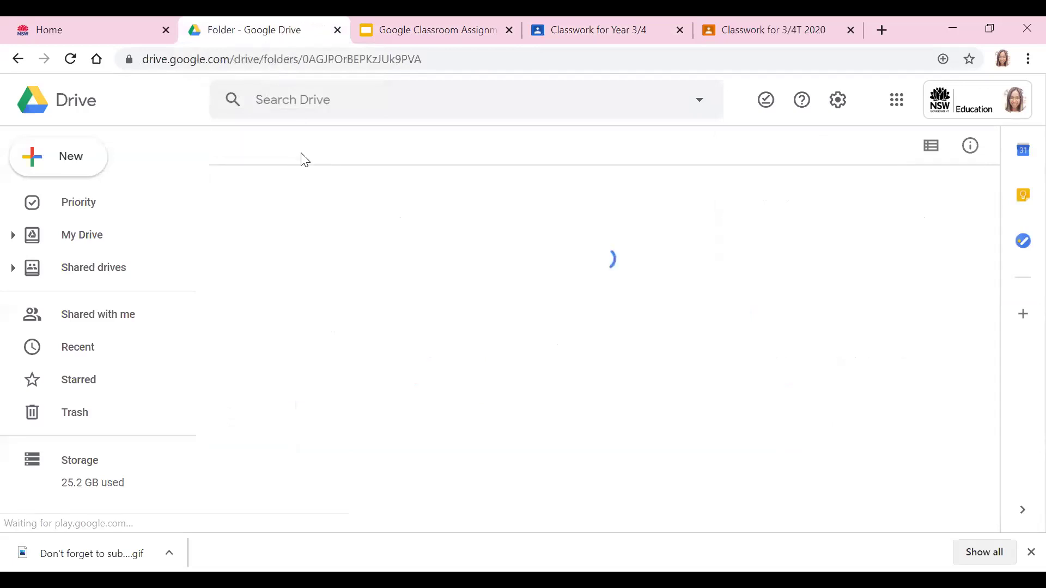
scroll(550, 392, "down", 1)
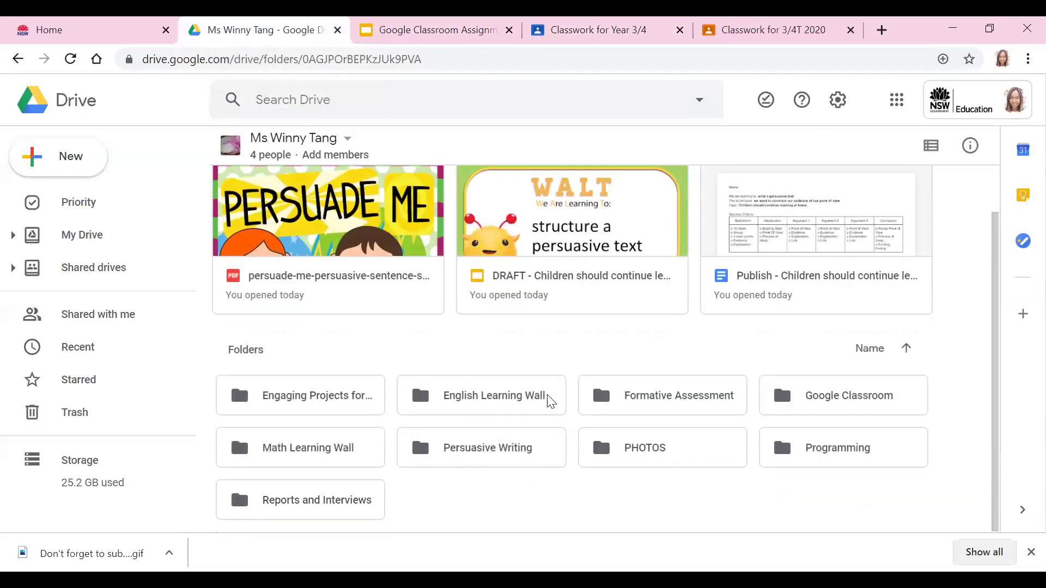
key("Return")
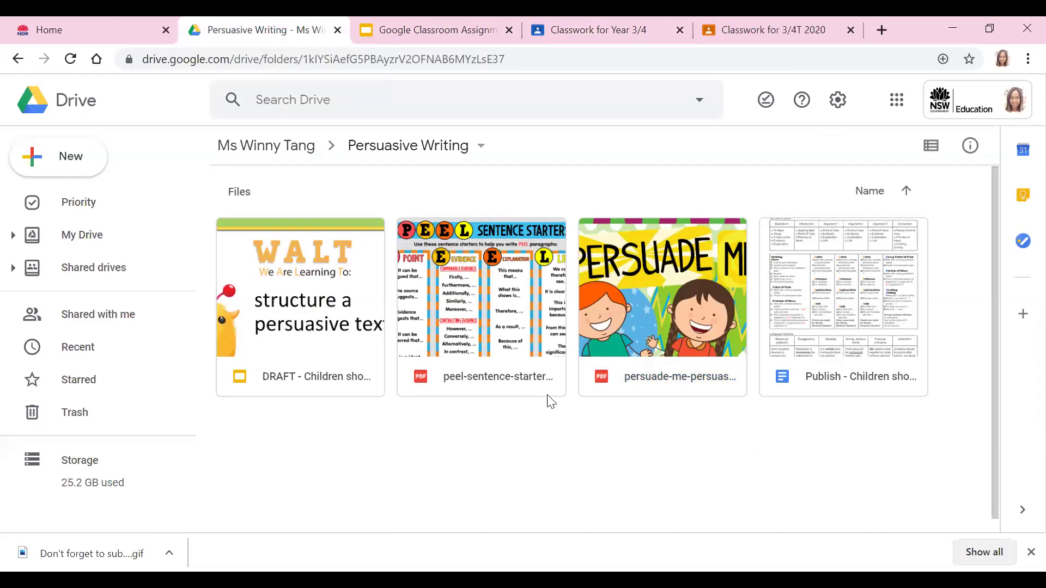
left_click(76, 159)
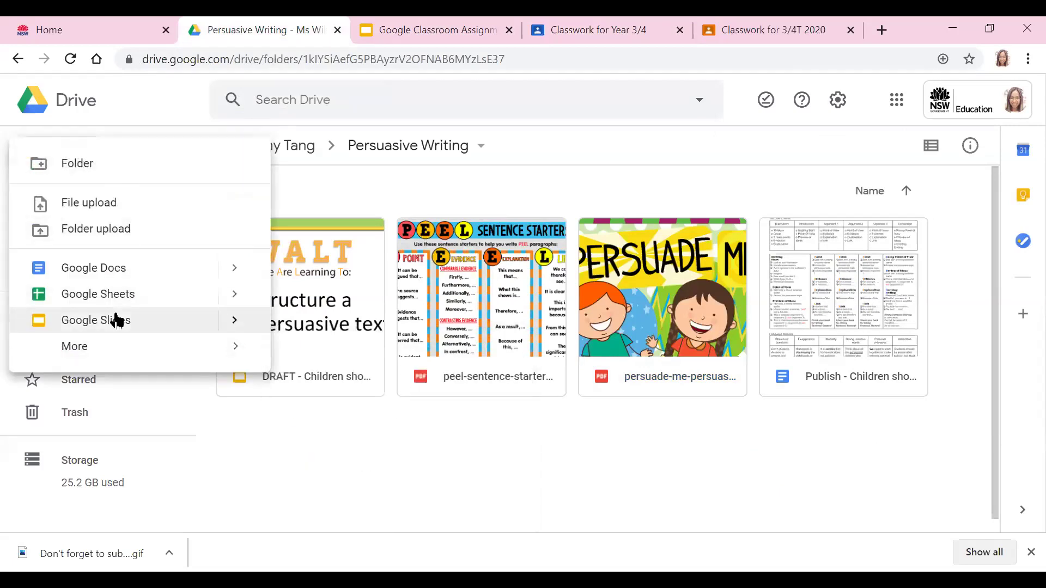
Step: Open the "DRAFT - Children should continue learning at home." presentation from the folder and look through its slides
double_click(331, 356)
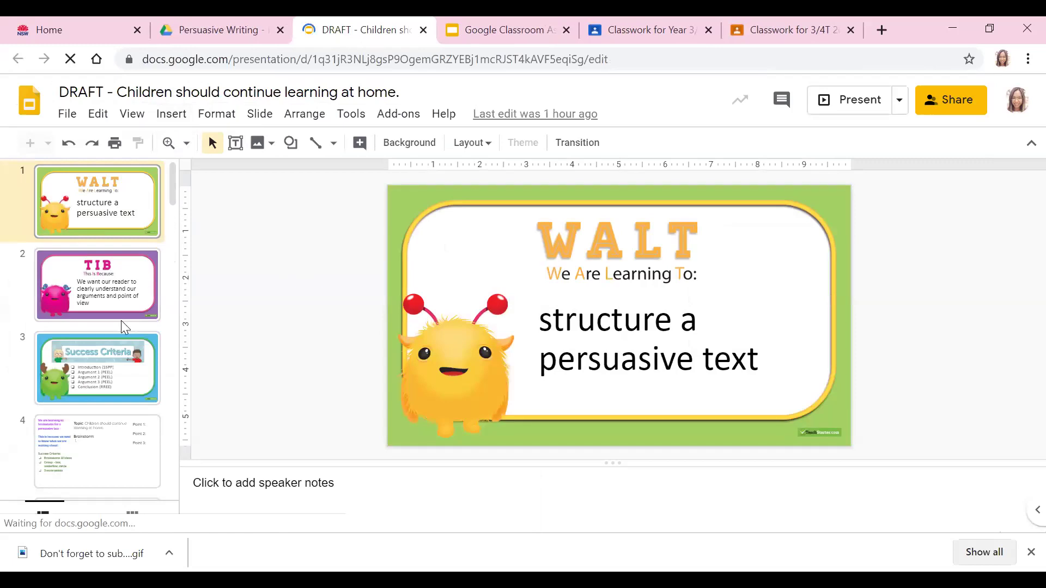
scroll(118, 334, "down", 5)
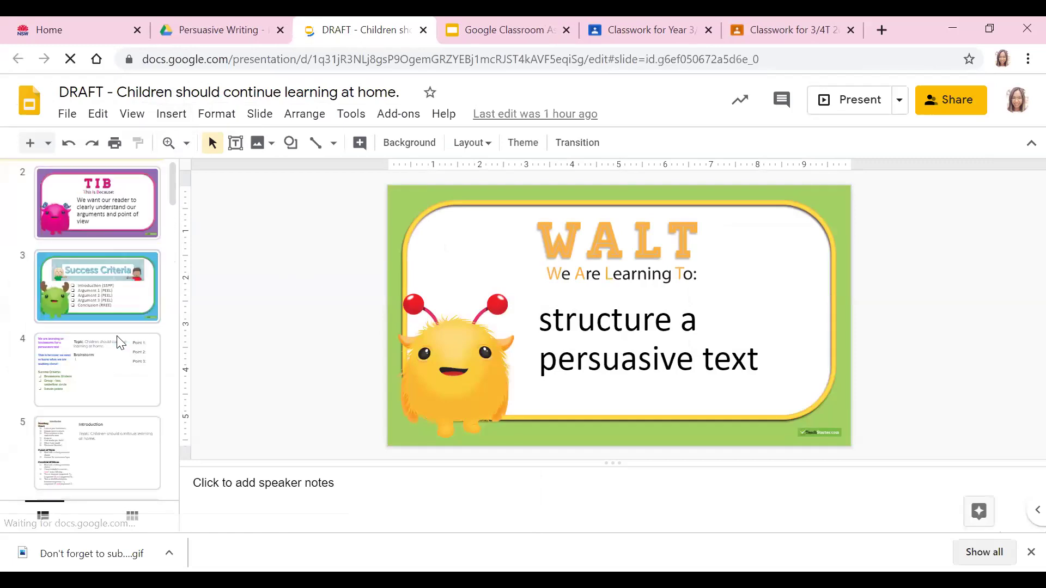
scroll(120, 353, "down", 10)
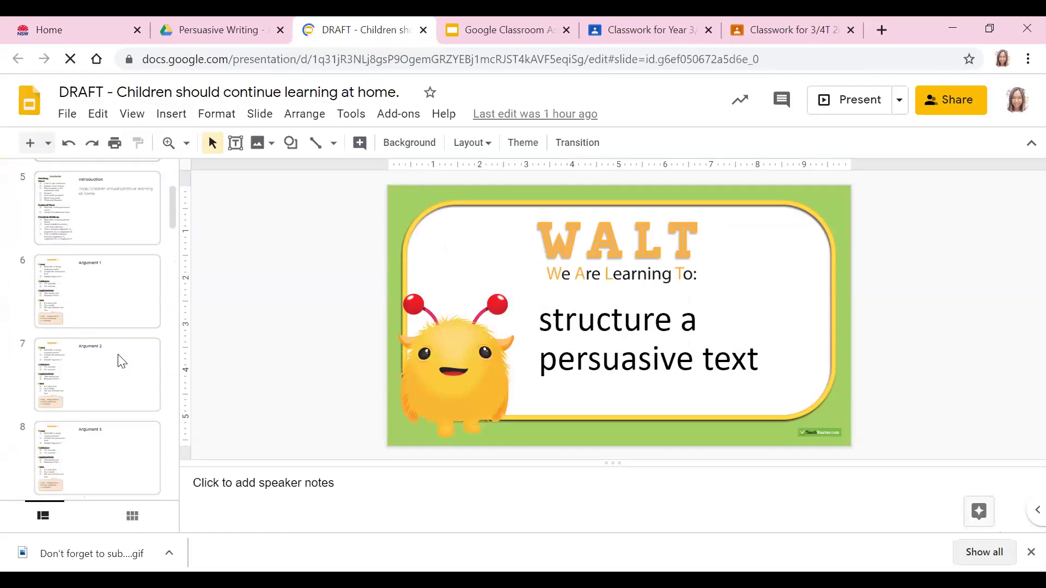
scroll(131, 398, "up", 15)
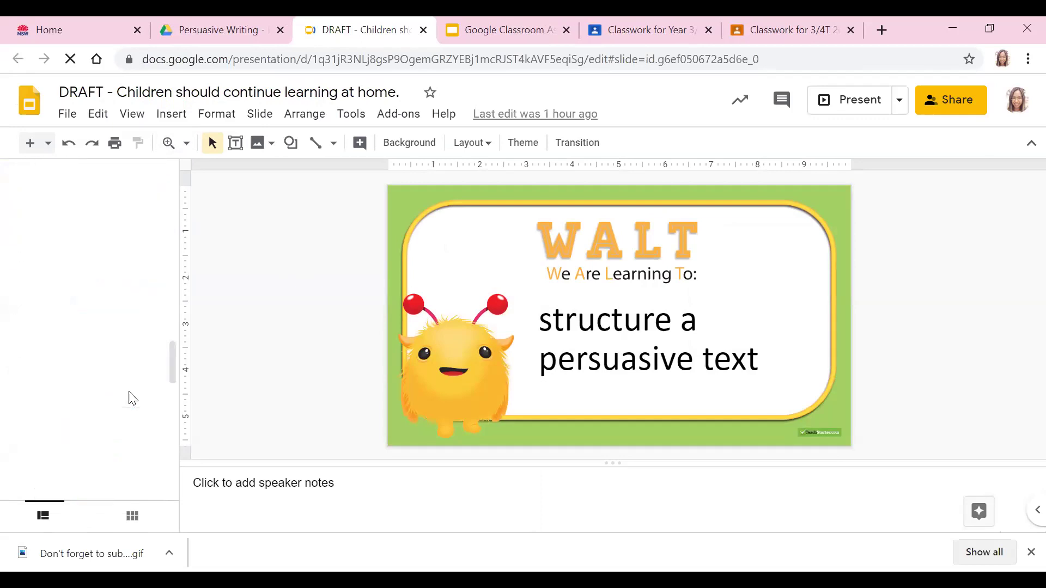
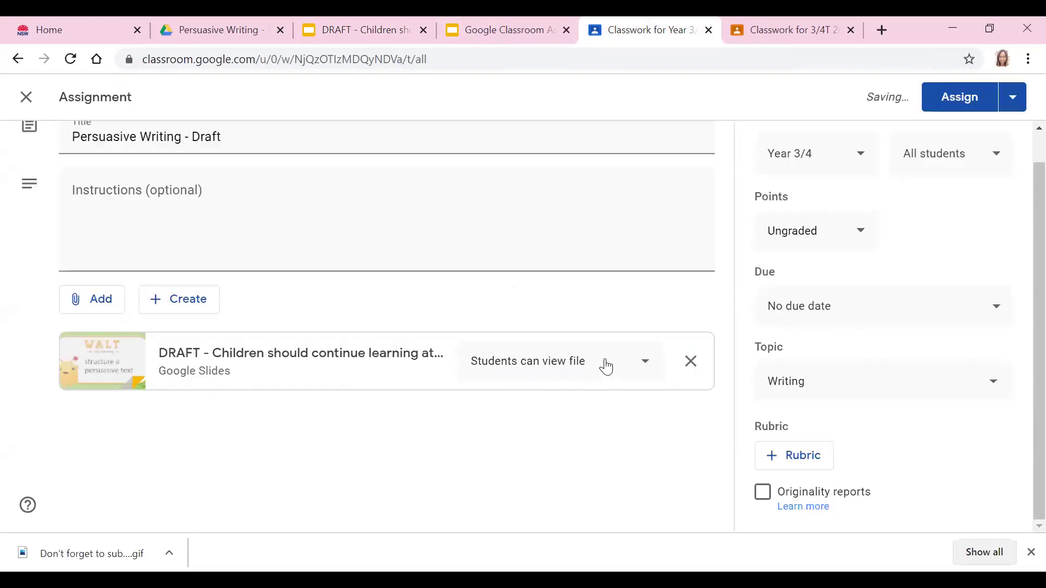
Step: Try "Students can edit file" for the attached DRAFT Google Slides file, and set it to "Make a copy for each student"
left_click(607, 367)
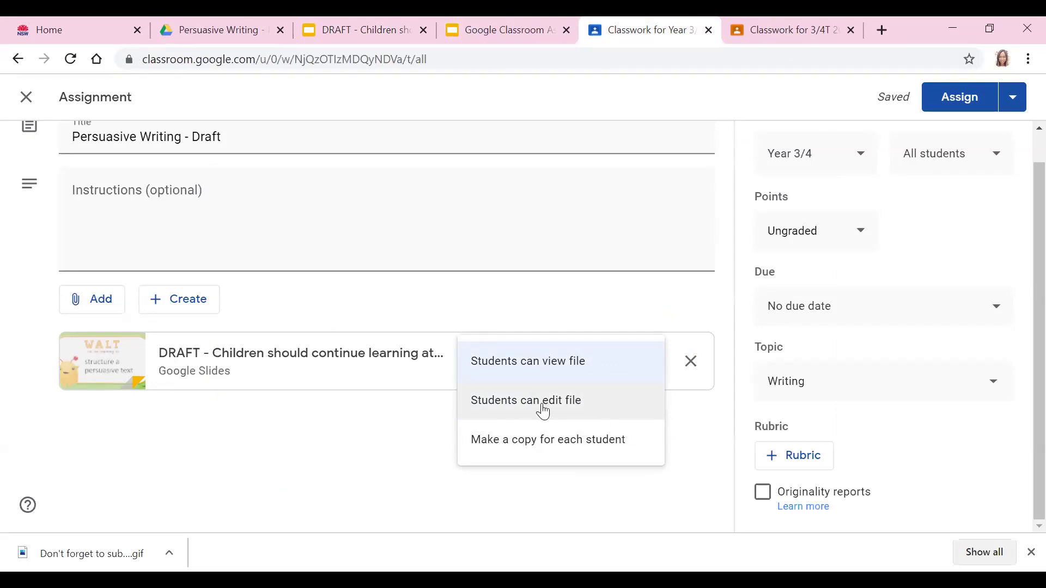
left_click(586, 408)
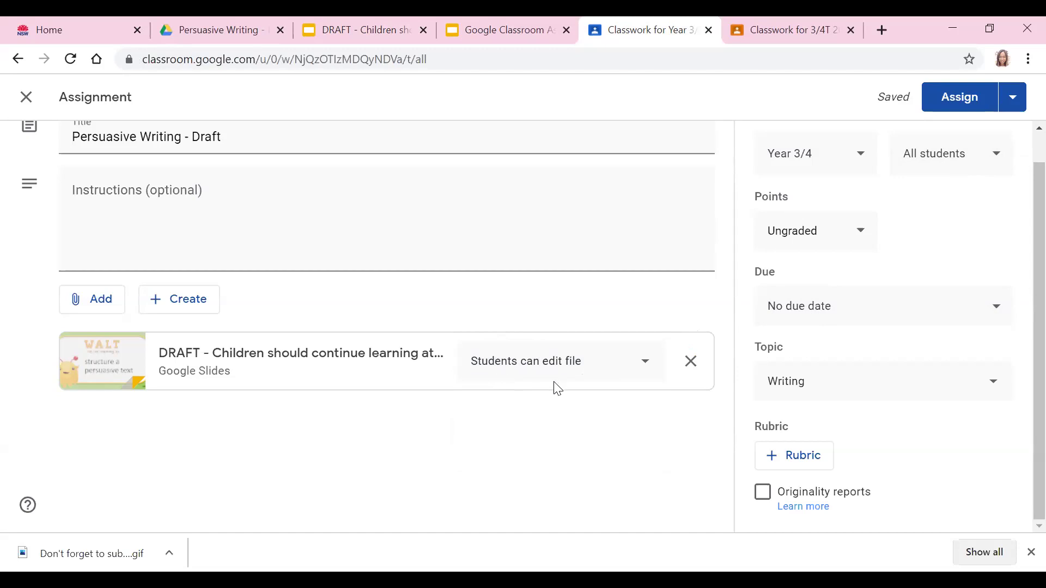
left_click(603, 369)
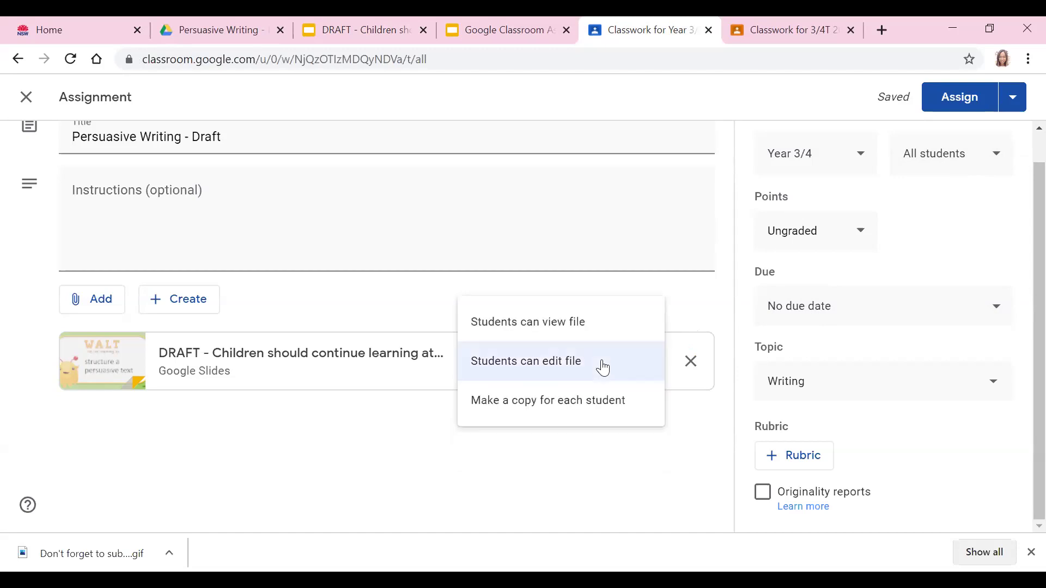
left_click(596, 402)
scroll(596, 376, "up", 1)
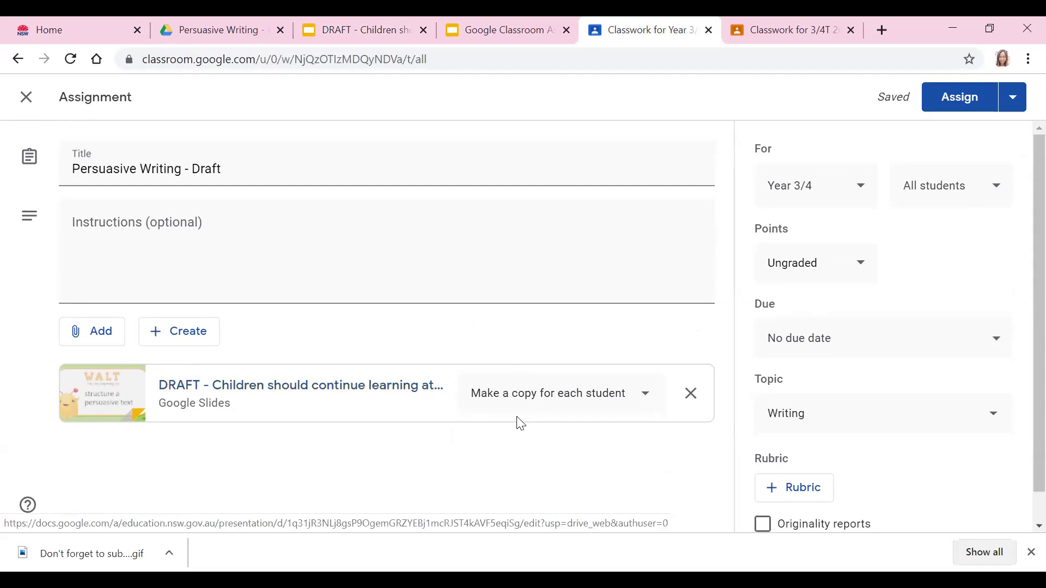
scroll(343, 403, "down", 1)
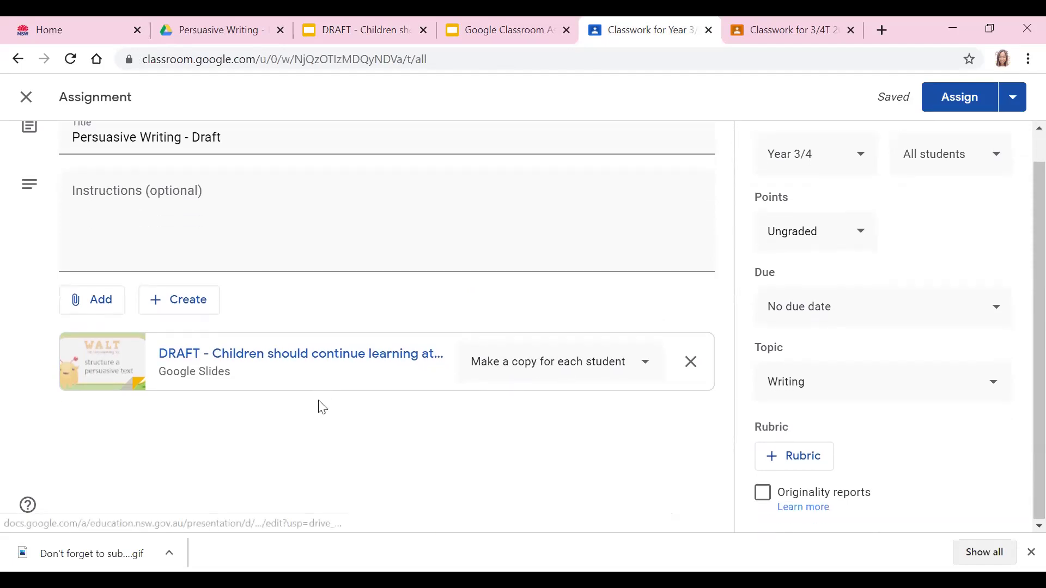
Step: Attach the persuade-me-persuasive-sentence-starters PDF from the recent Google Drive files, with its access as "Students can view file"
left_click(76, 299)
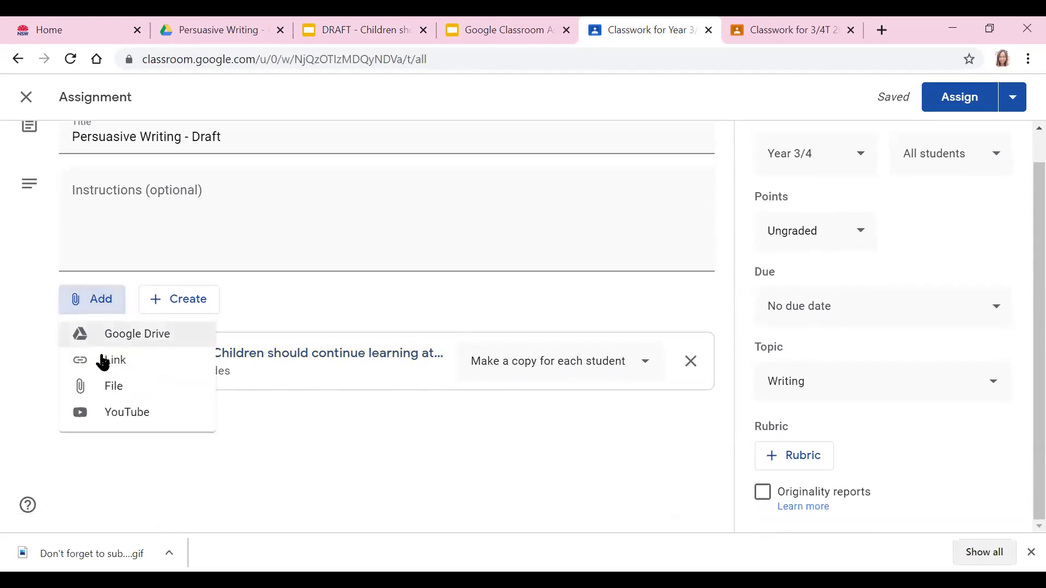
left_click(115, 334)
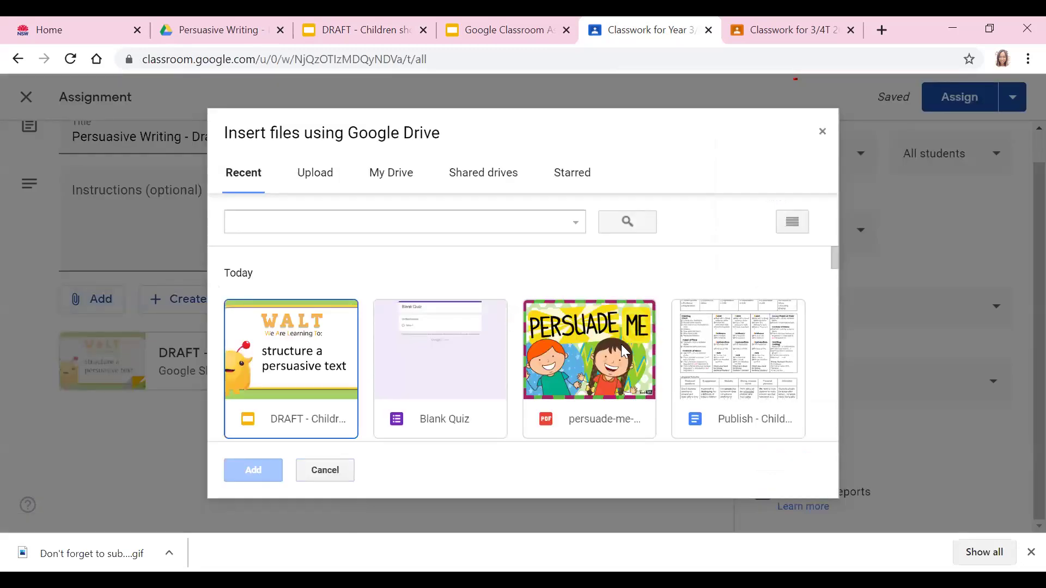
scroll(626, 364, "down", 1)
scroll(596, 310, "up", 1)
left_click(596, 310)
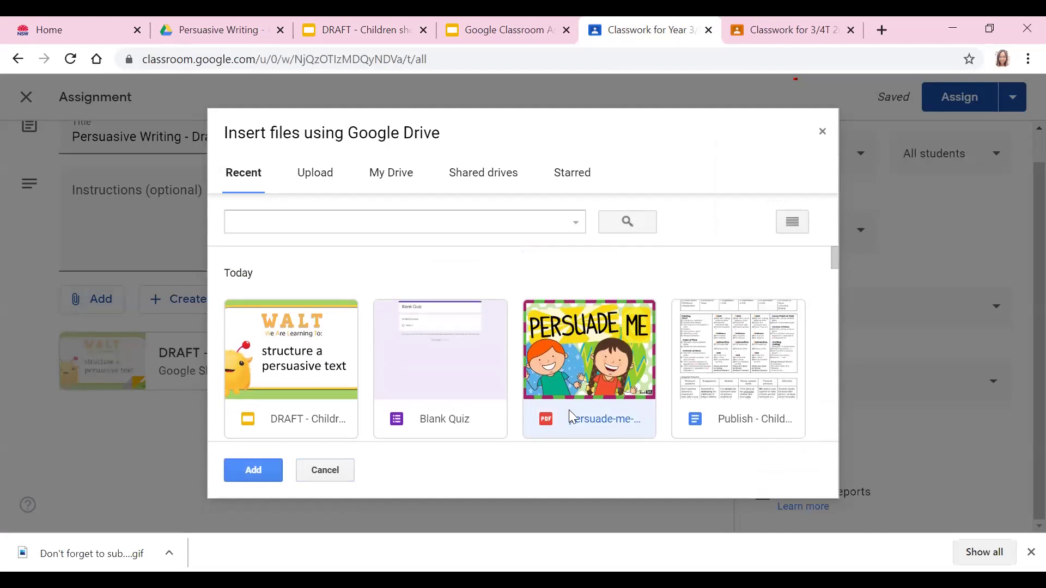
left_click(252, 471)
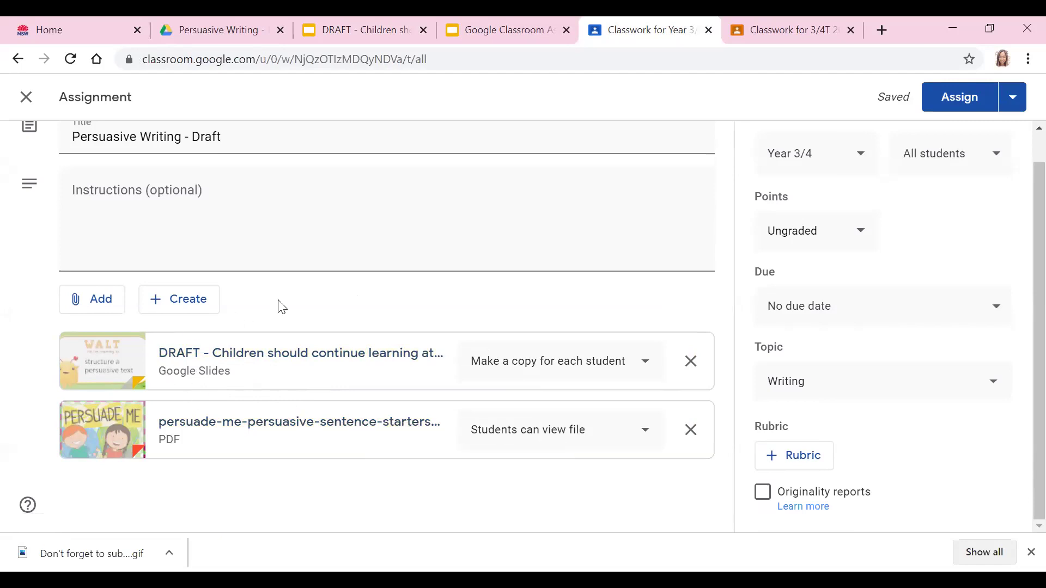
left_click(543, 432)
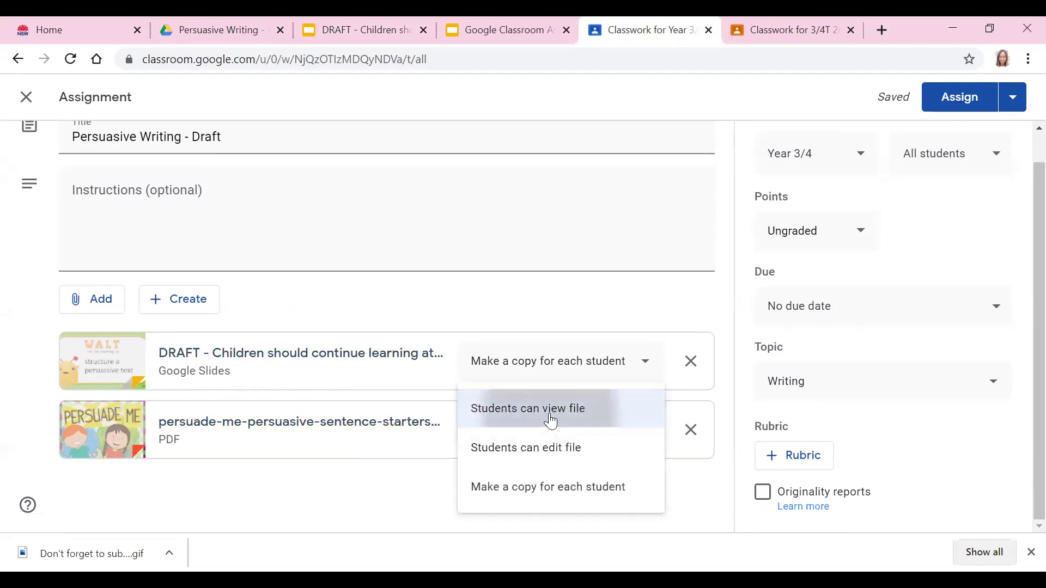
left_click(550, 422)
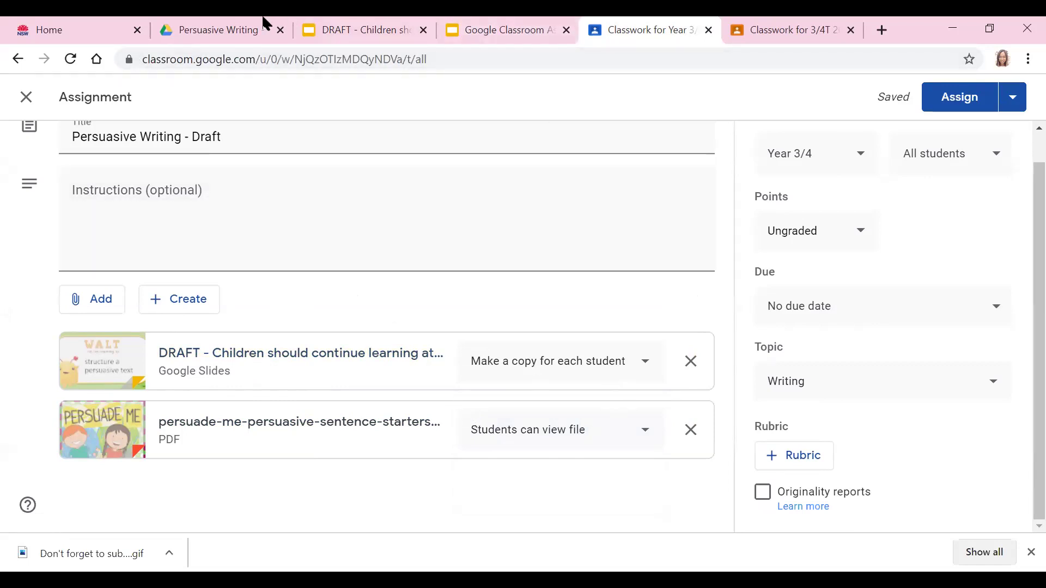
Step: Switch to the Google Classroom Assignments presentation and view the slides "Choose" and "Assign now, schedule for later or save draft"
left_click(467, 29)
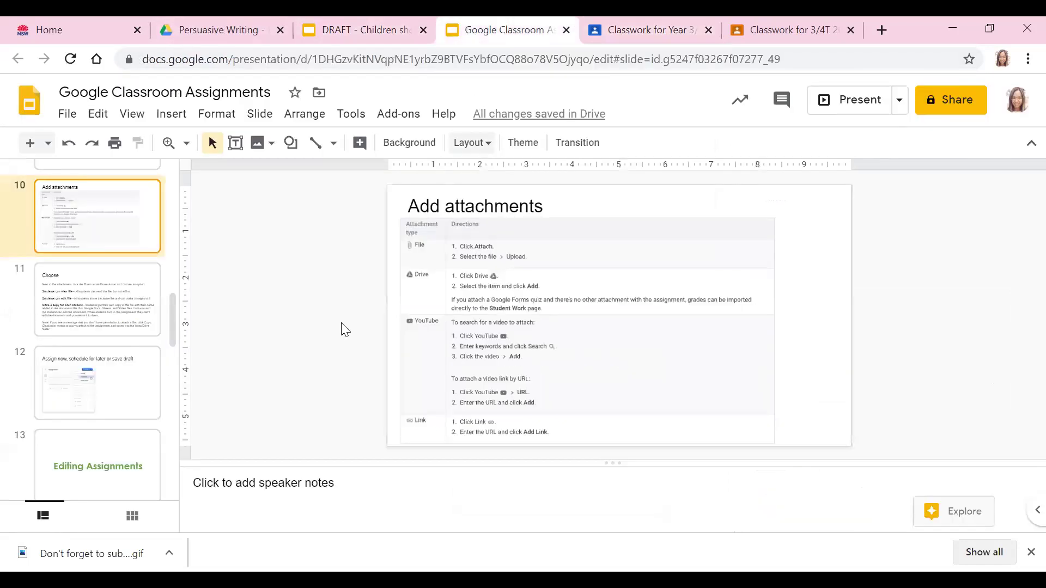
scroll(84, 403, "down", 3)
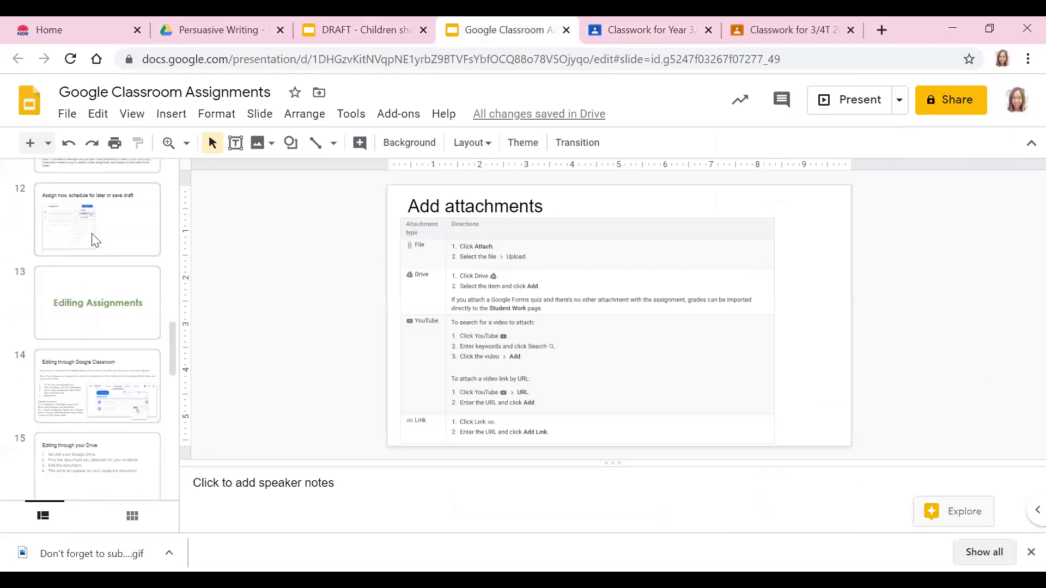
left_click(95, 240)
scroll(93, 235, "up", 1)
left_click(95, 226)
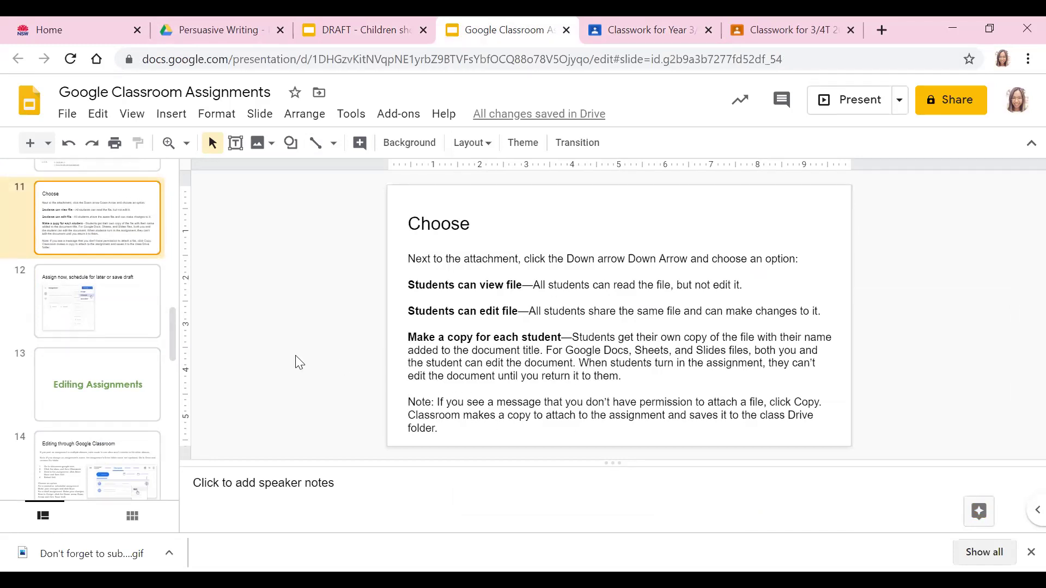
left_click(61, 298)
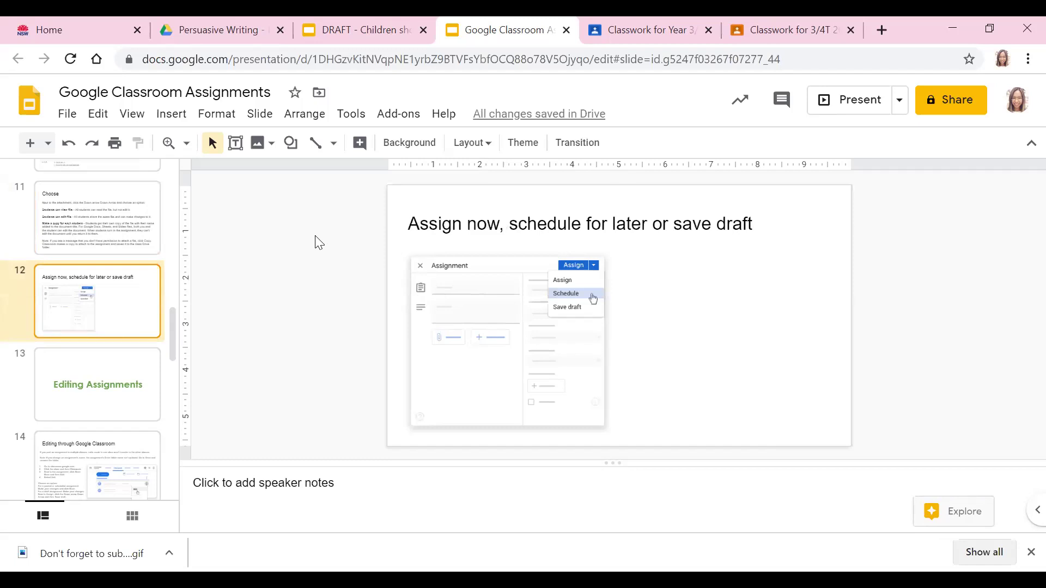
Step: Switch to Google Classroom and look at the date and time settings for scheduling the Persuasive Writing - Draft assignment, then cancel the scheduling
left_click(648, 28)
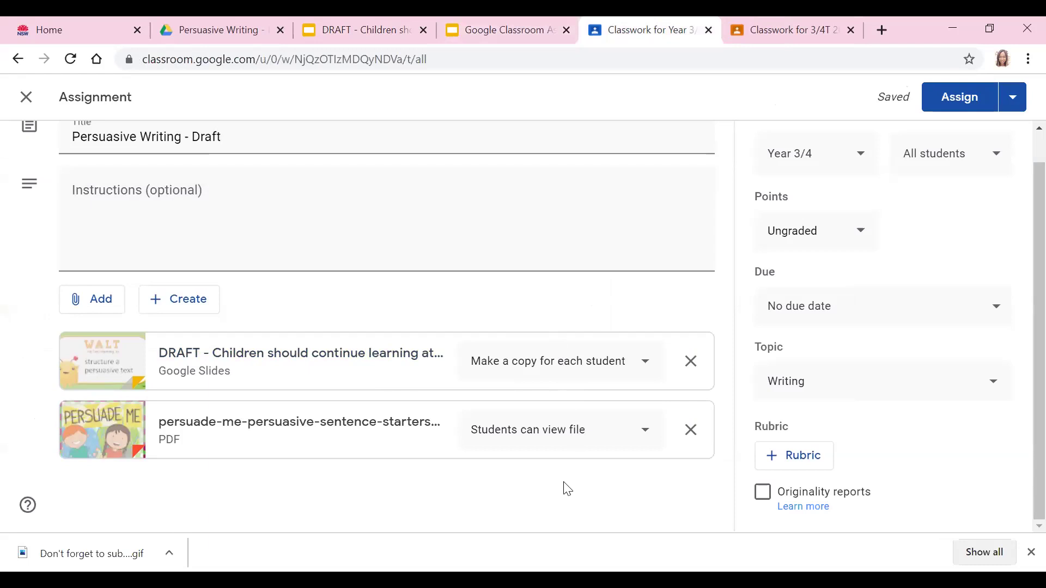
left_click(1011, 107)
left_click(987, 133)
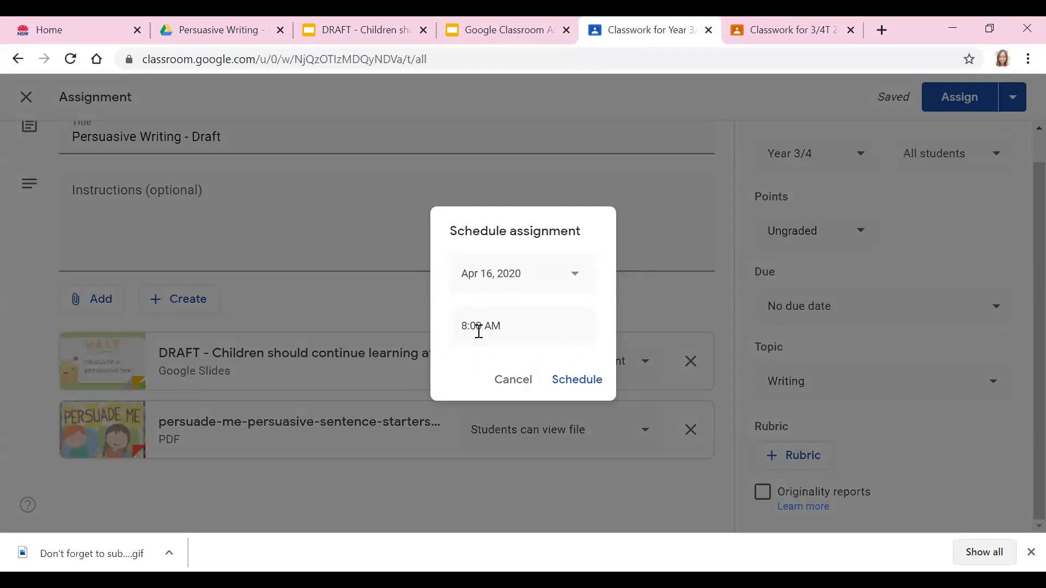
left_click(544, 276)
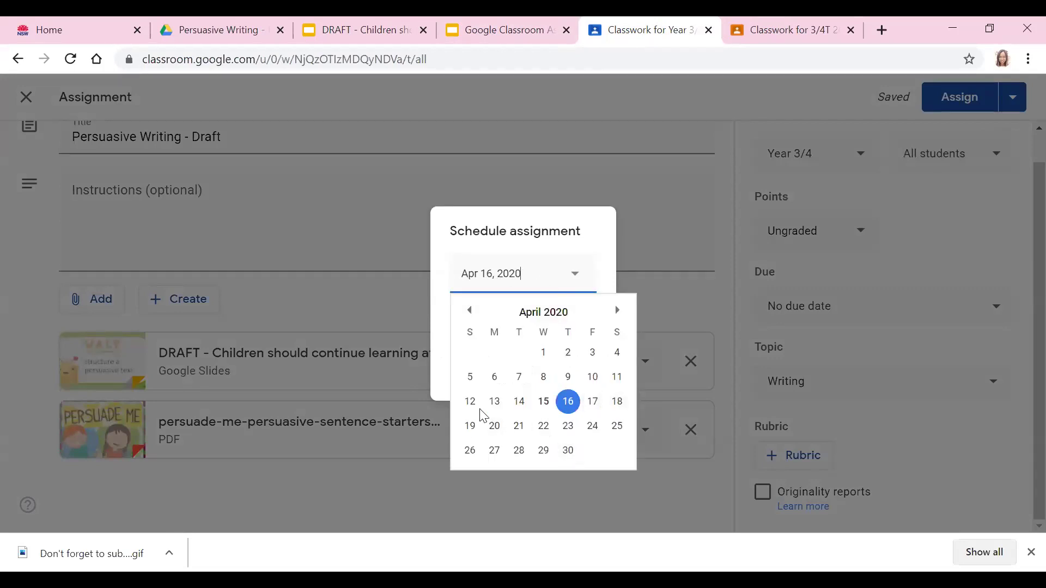
left_click(564, 284)
left_click(479, 327)
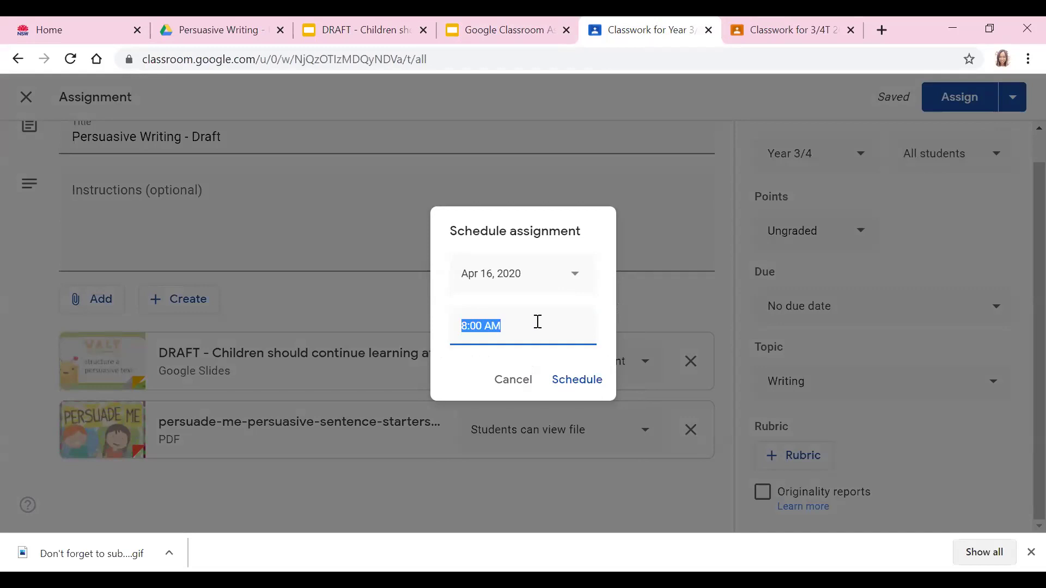
left_click(509, 382)
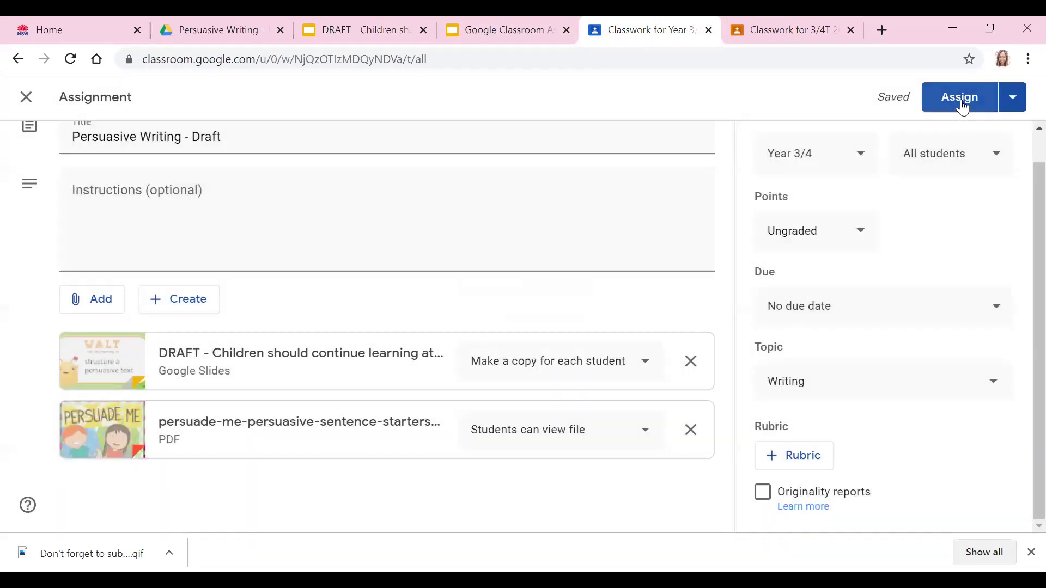
Step: Assign Persuasive Writing - Draft to the class immediately and expand its entry under the Writing topic
left_click(961, 100)
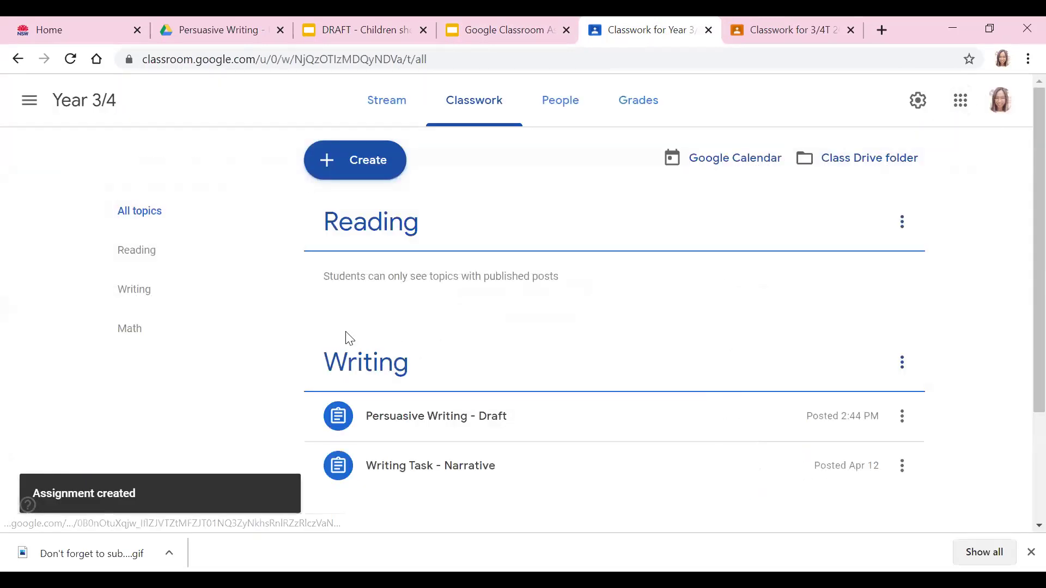
scroll(324, 261, "down", 3)
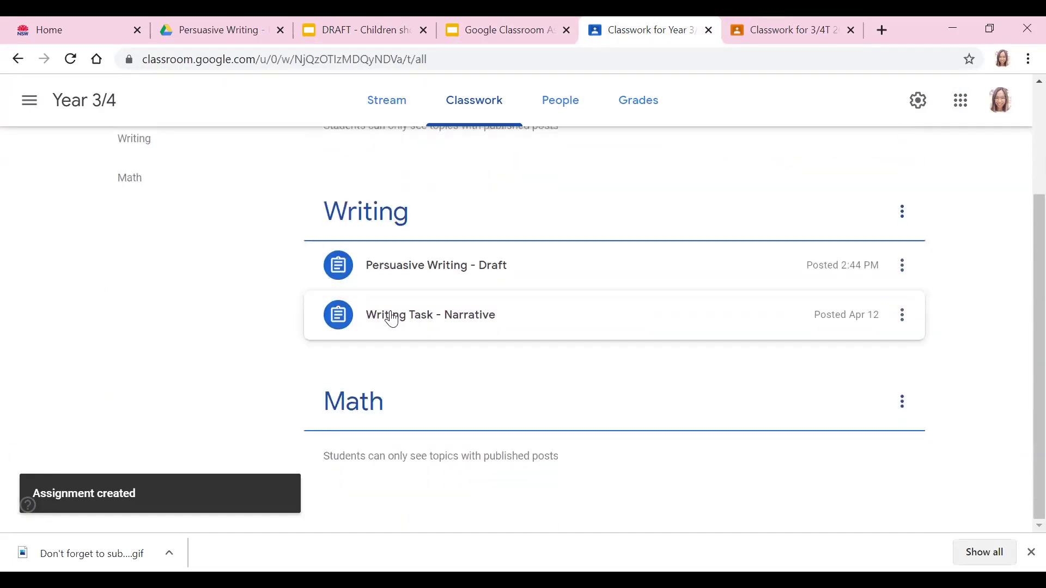
left_click(468, 276)
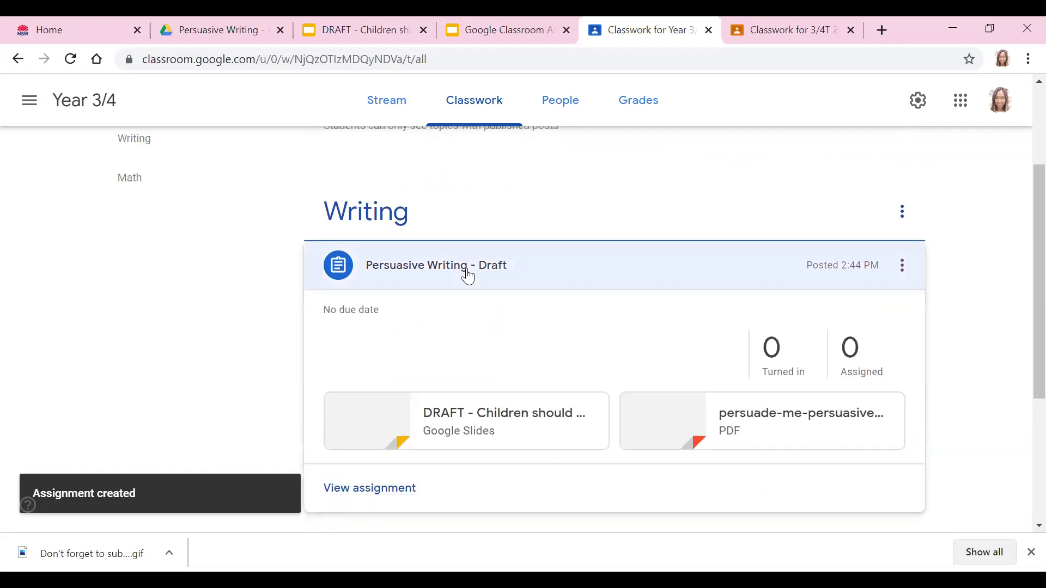
Step: Switch to the Google Classroom Assignments presentation and view the slides "Editing Assignments" and "Editing through Google Classroom"
left_click(505, 23)
scroll(98, 327, "down", 2)
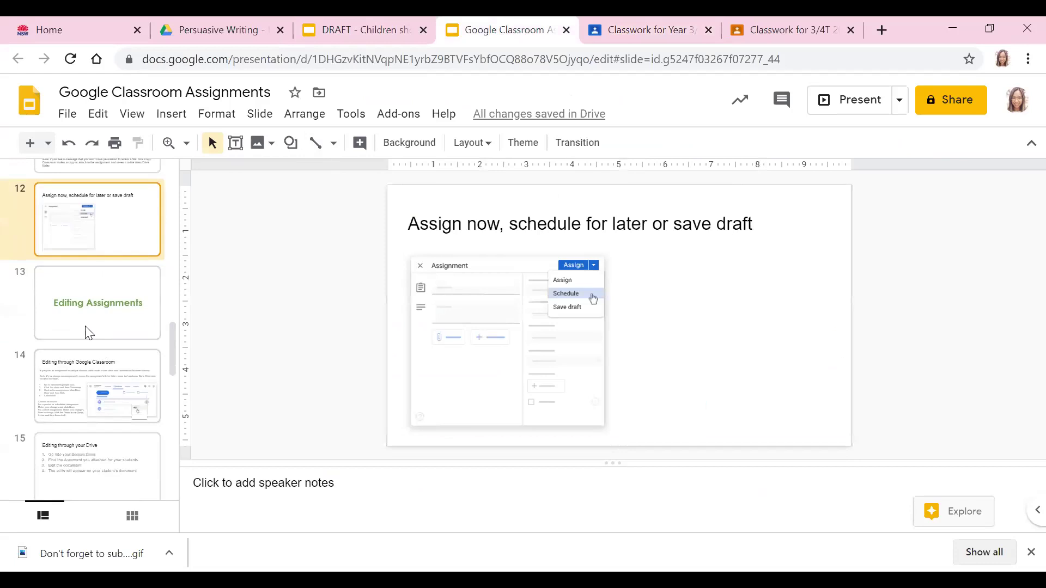
left_click(112, 324)
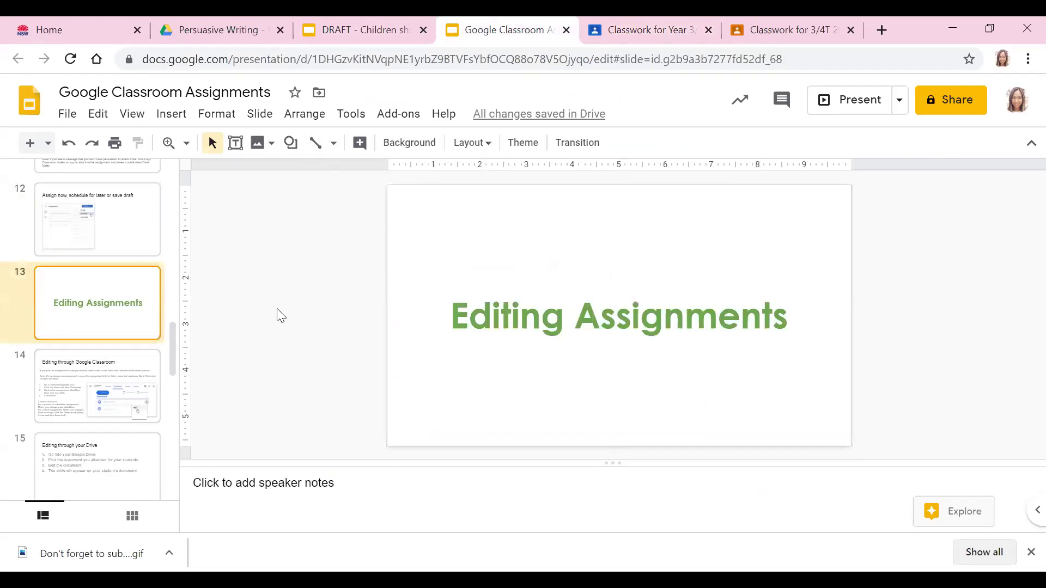
left_click(111, 381)
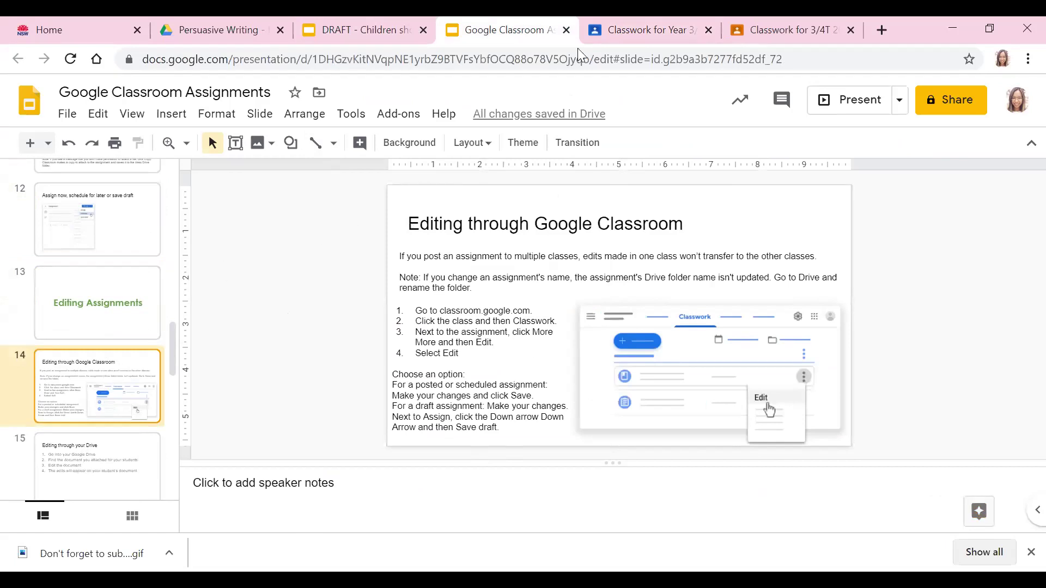
Step: In Google Classroom, view the student work and instructions pages of Persuasive Writing - Draft, and return to Classwork
left_click(607, 30)
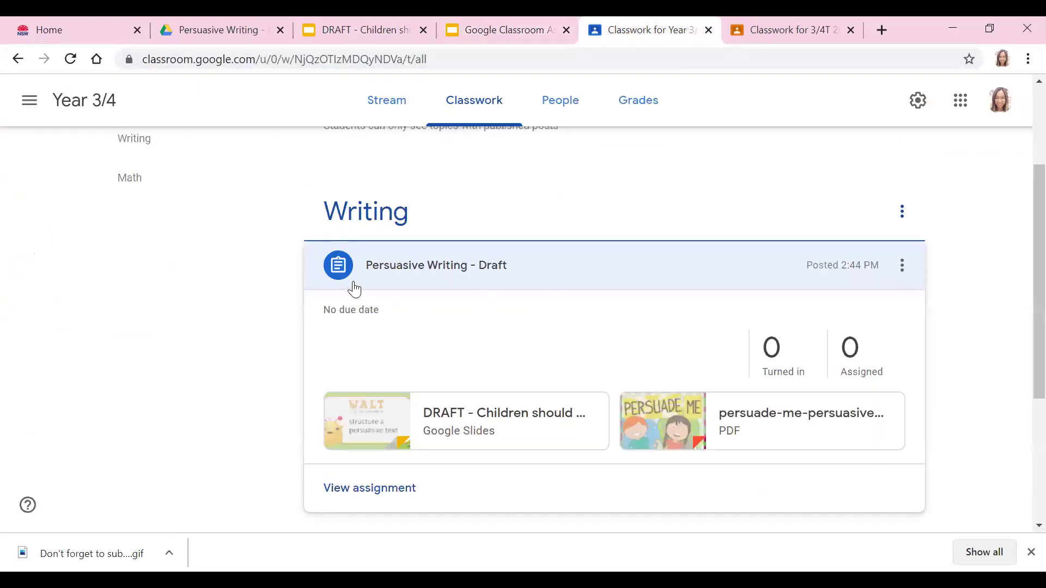
scroll(362, 264, "up", 2)
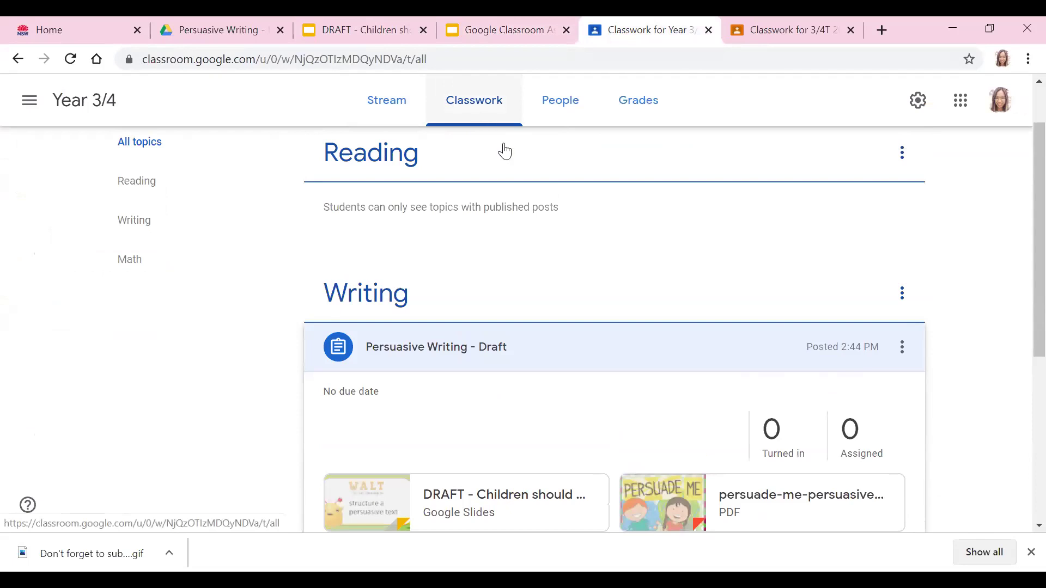
scroll(453, 310, "down", 2)
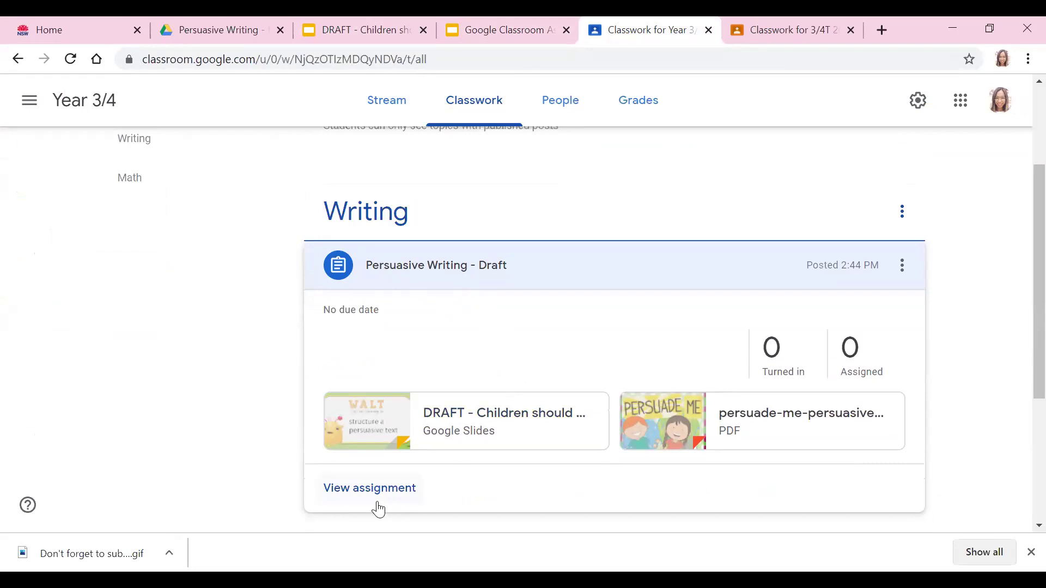
left_click(902, 267)
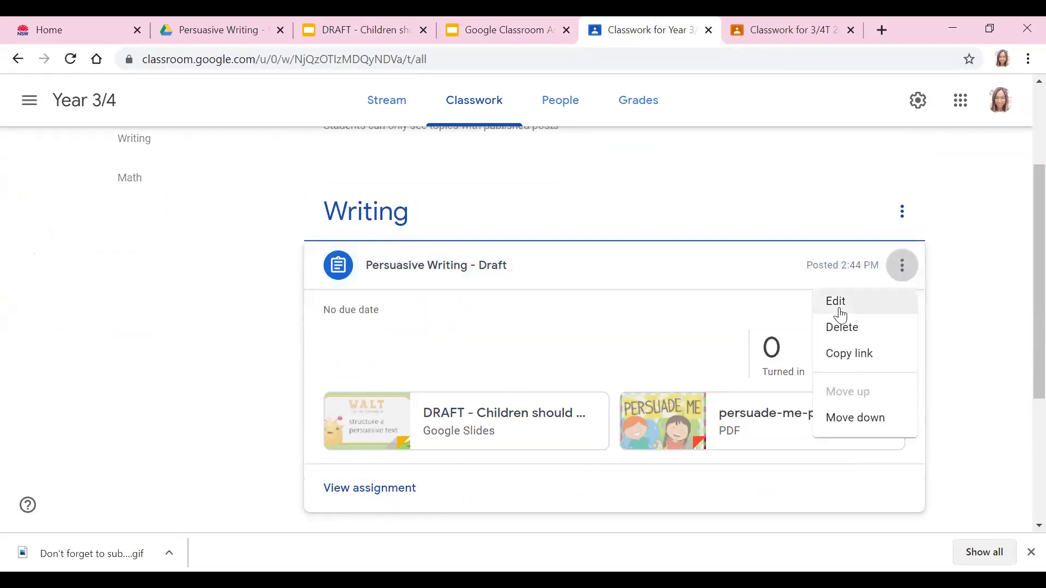
left_click(391, 489)
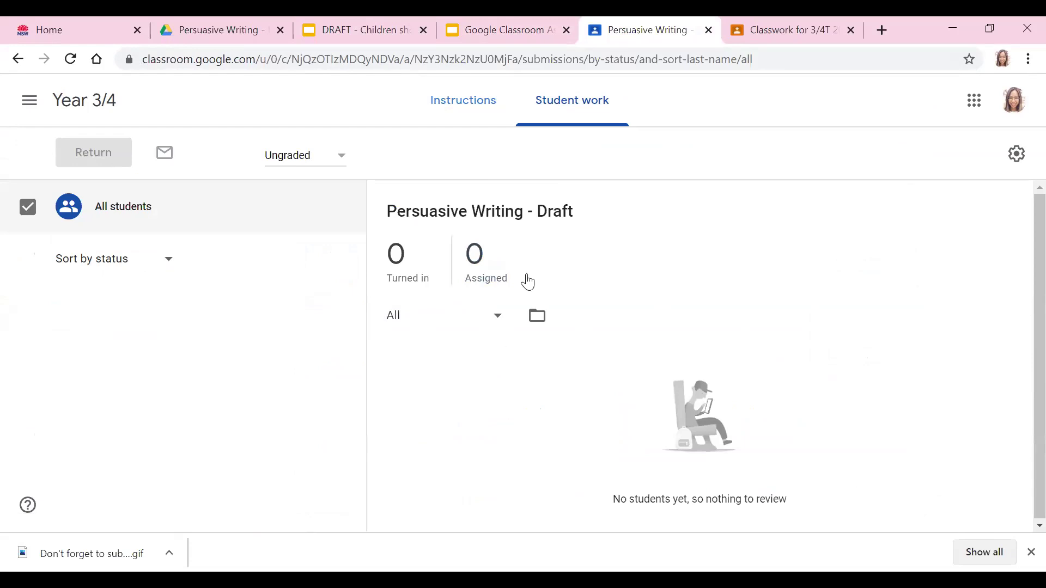
left_click(448, 106)
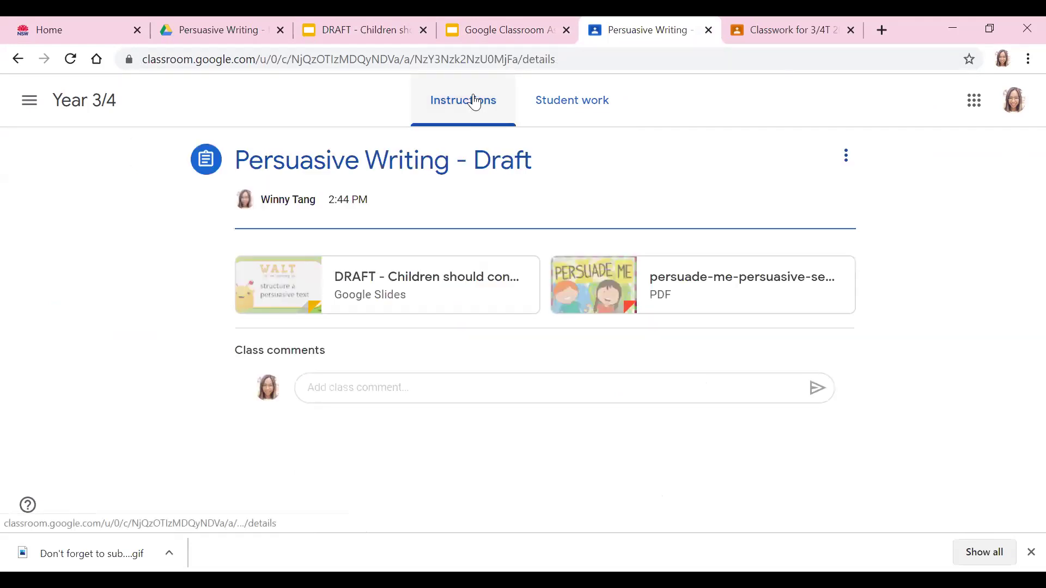
left_click(18, 59)
left_click(27, 63)
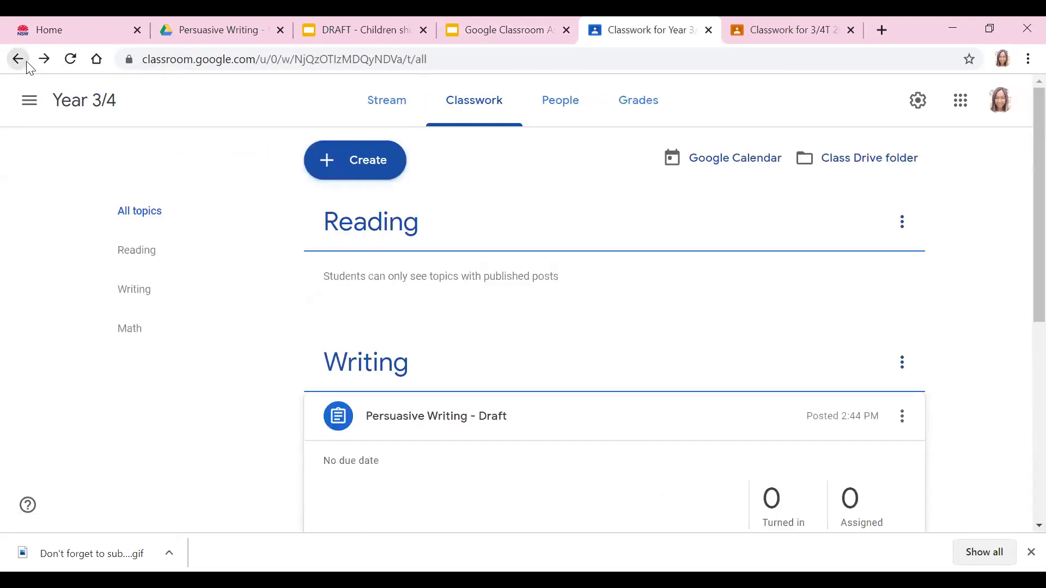
Step: Open Persuasive Writing - Draft for editing, check the PDF's student access options while keeping "Students can view file", and save the assignment
left_click(901, 369)
left_click(901, 364)
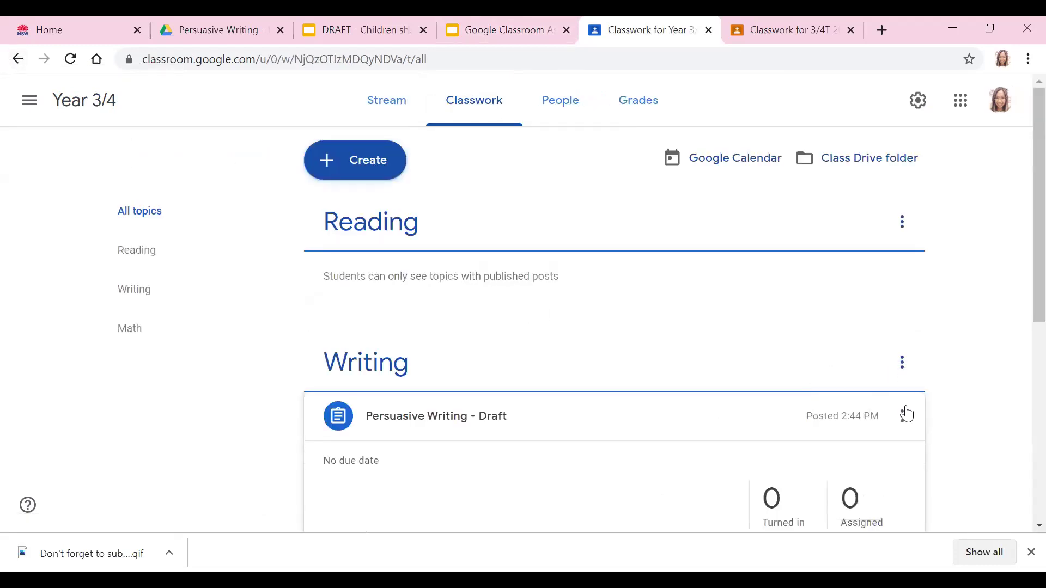
left_click(901, 414)
left_click(853, 389)
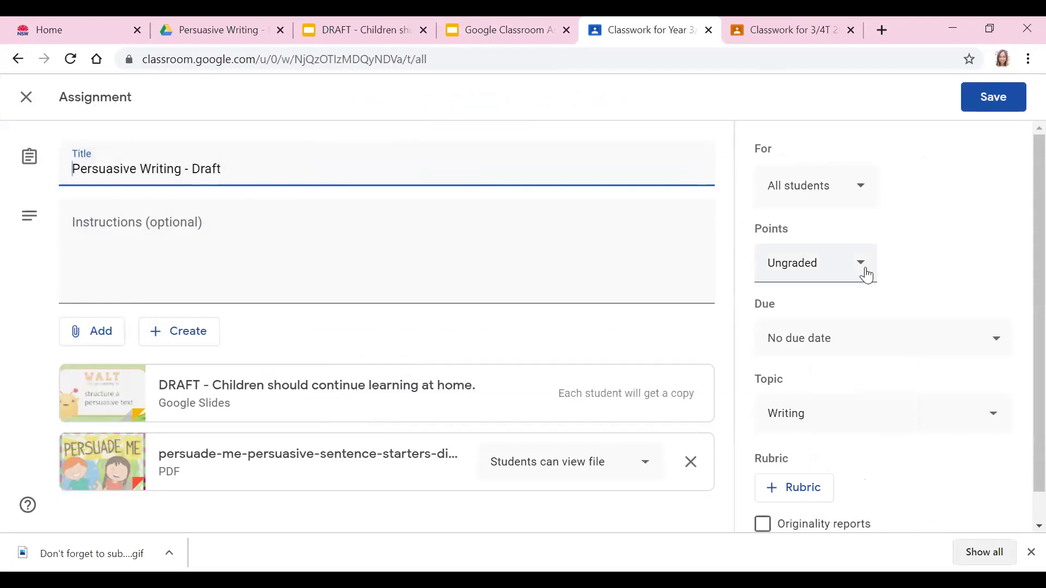
scroll(916, 349, "down", 1)
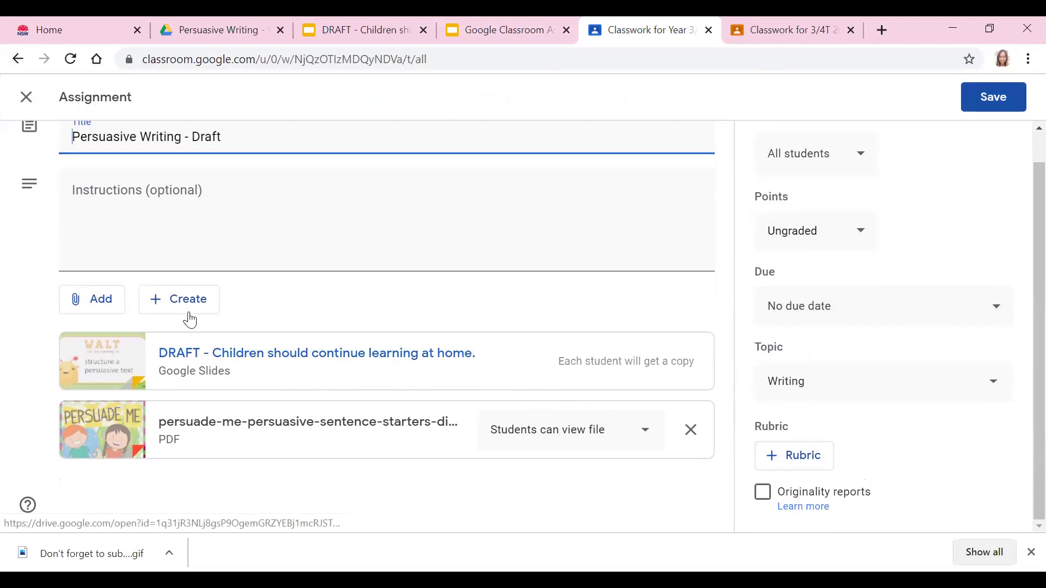
left_click(638, 440)
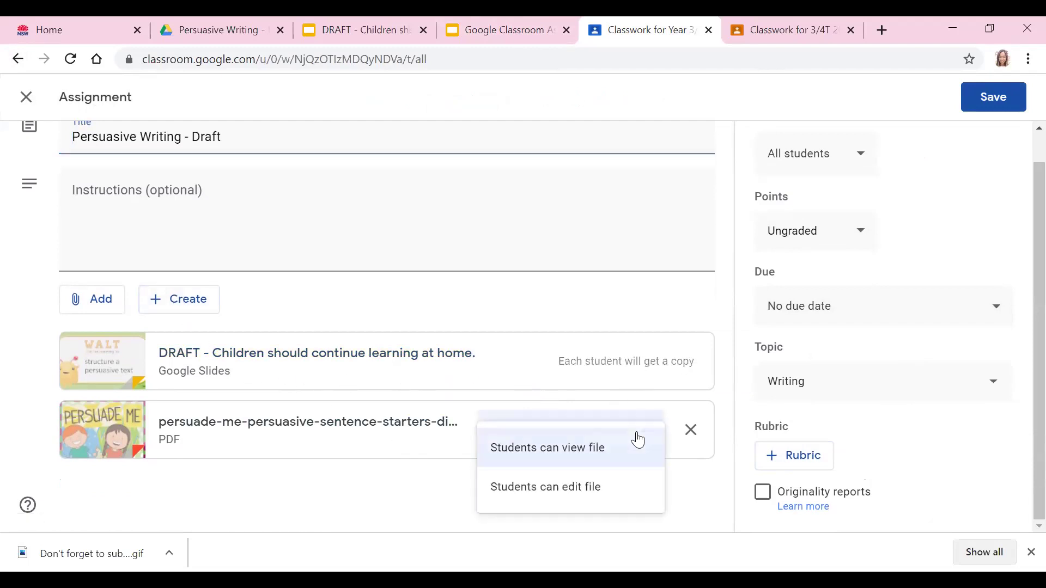
left_click(705, 504)
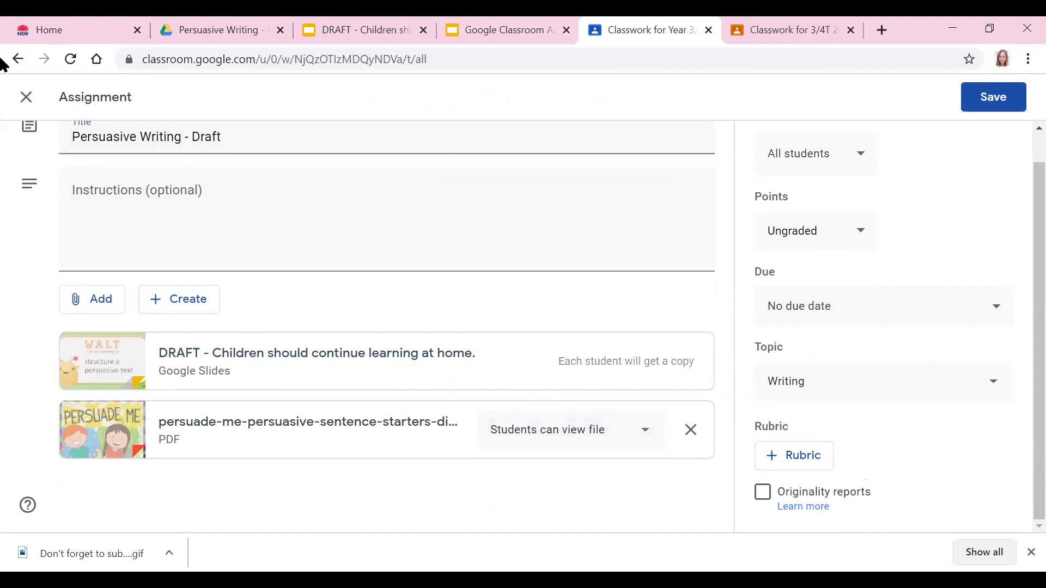
left_click(1017, 103)
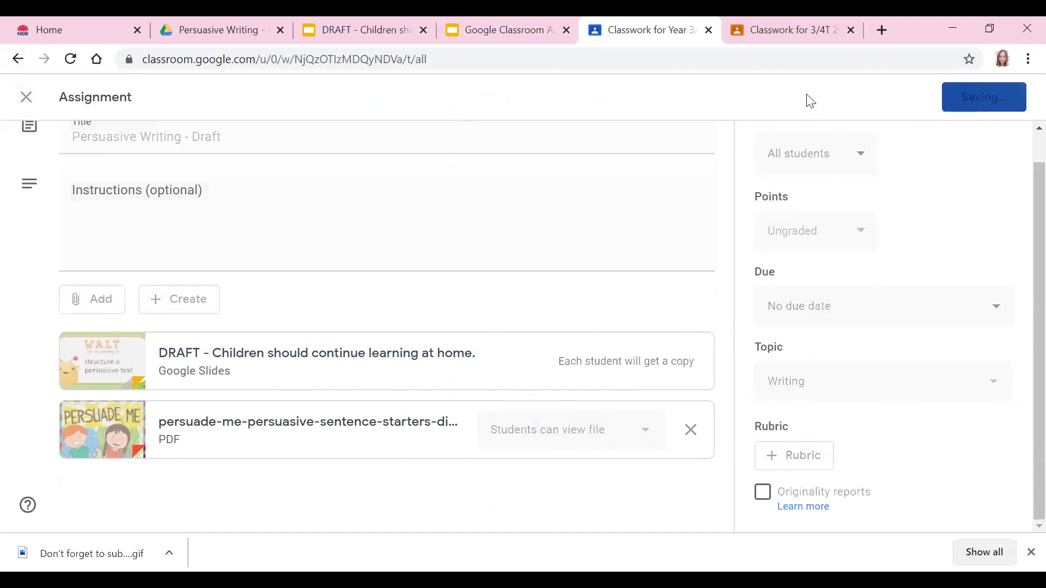
Step: View the slide "Editing through your Drive" in the Google Classroom Assignments presentation, and open the Persuasive Writing folder in Google Drive
left_click(478, 31)
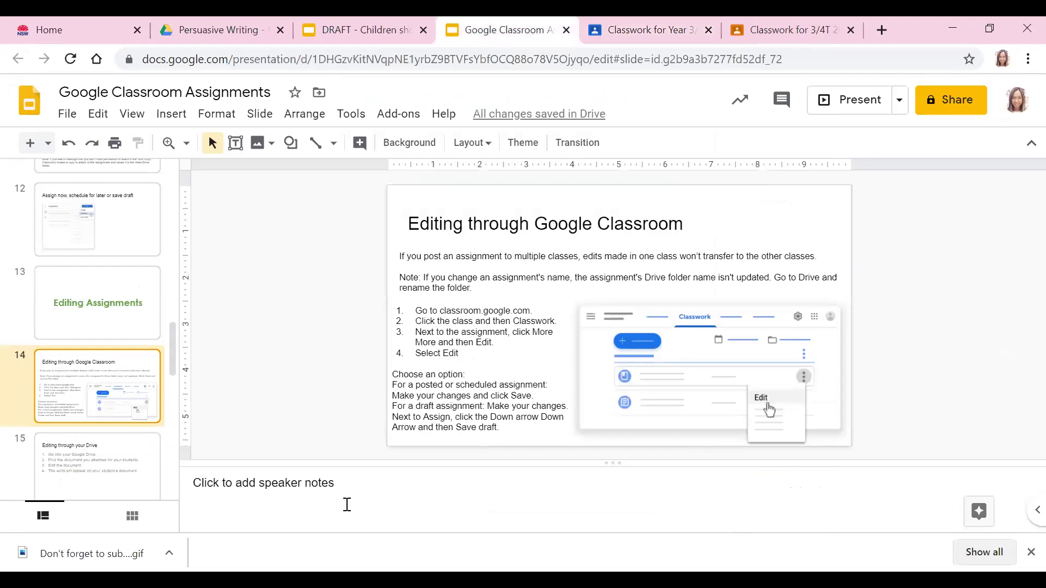
left_click(113, 469)
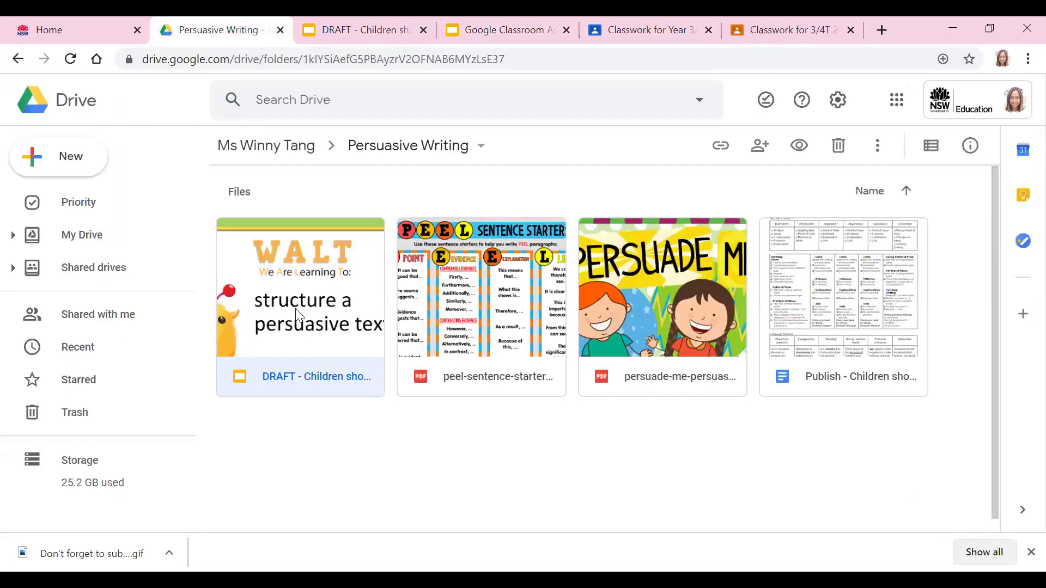
Step: Switch to the "DRAFT - Children should continue learning at home." presentation and view its TIB, Success Criteria, brainstorm and Introduction slides
left_click(372, 34)
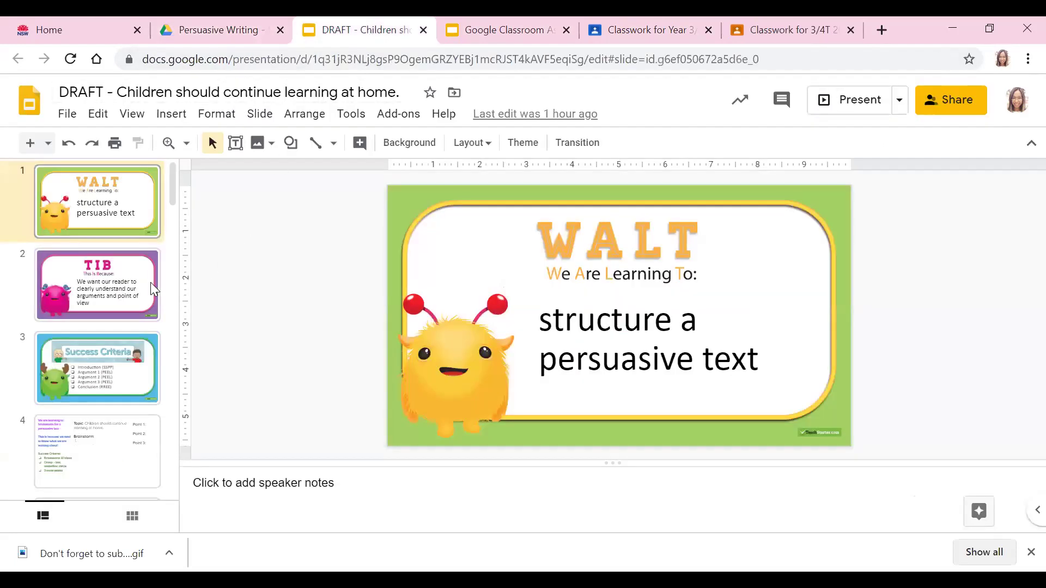
left_click(109, 281)
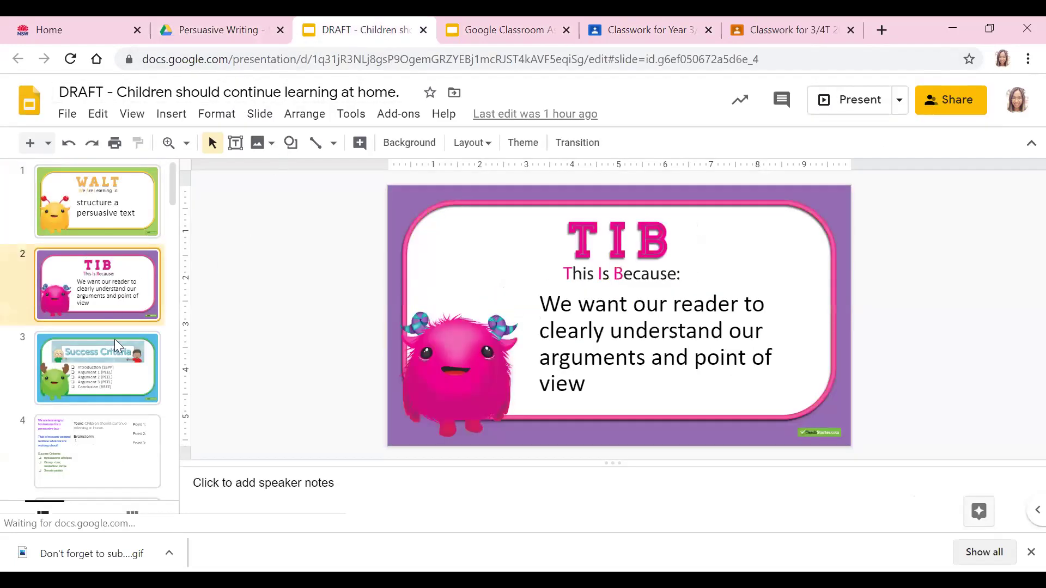
left_click(119, 375)
scroll(119, 378, "down", 2)
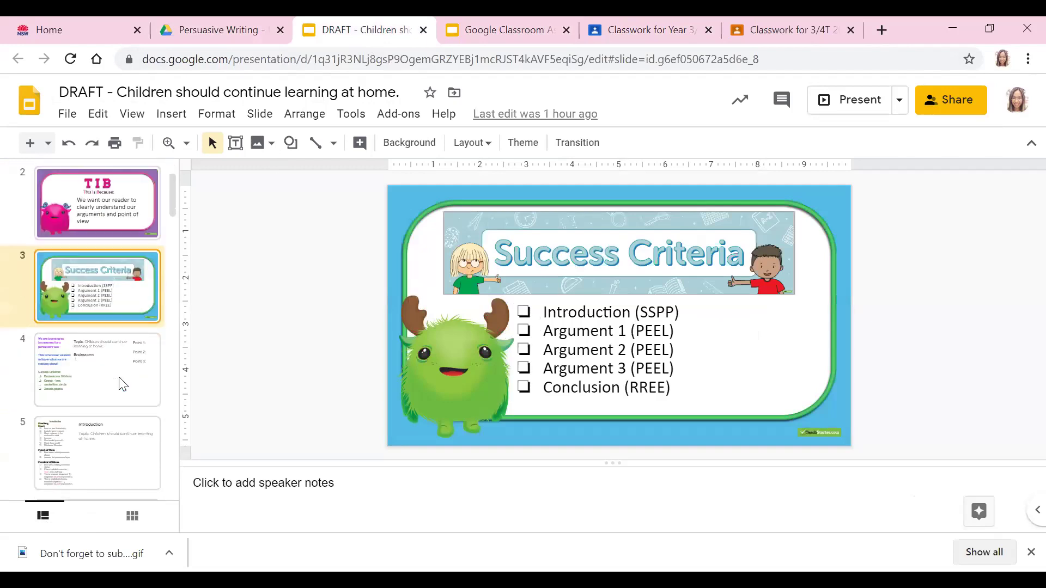
left_click(123, 384)
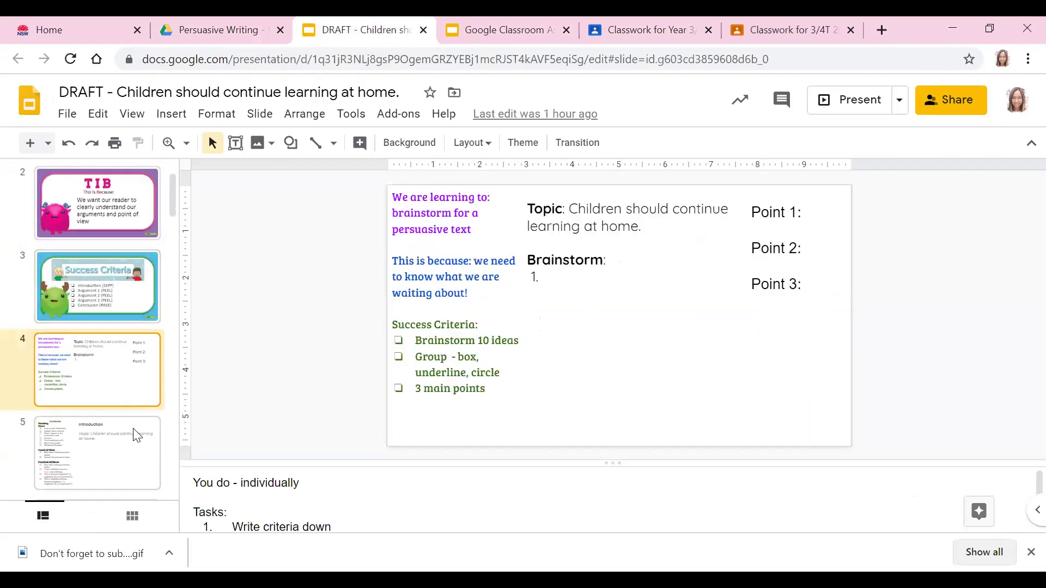
scroll(112, 382, "down", 2)
left_click(110, 378)
scroll(108, 374, "up", 3)
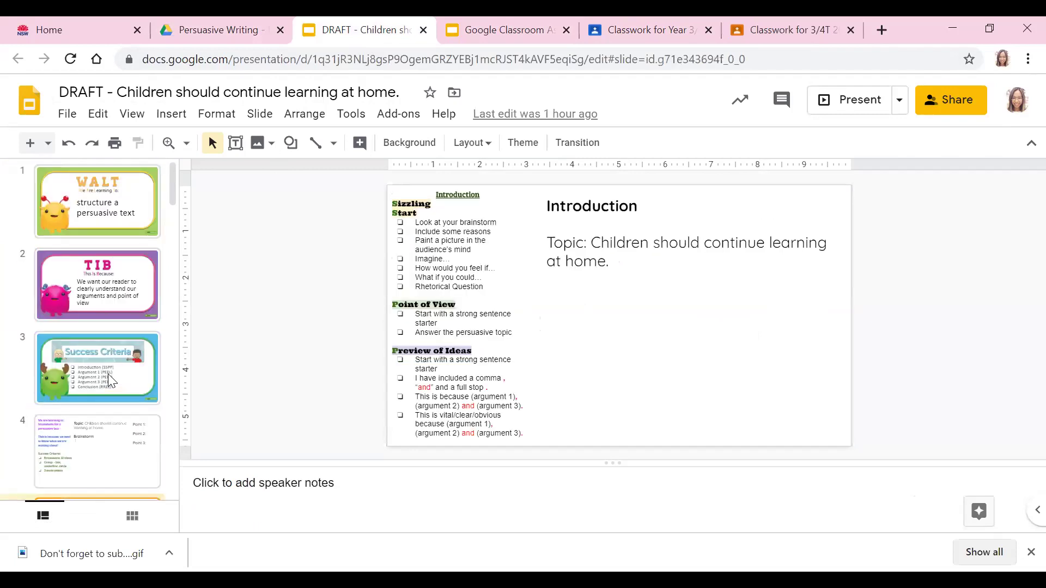
Step: Revisit the brainstorm and Introduction slides of the DRAFT presentation and view the Argument 1 and Argument 2 slides
scroll(101, 388, "down", 2)
scroll(106, 231, "up", 2)
scroll(132, 360, "down", 2)
left_click(132, 360)
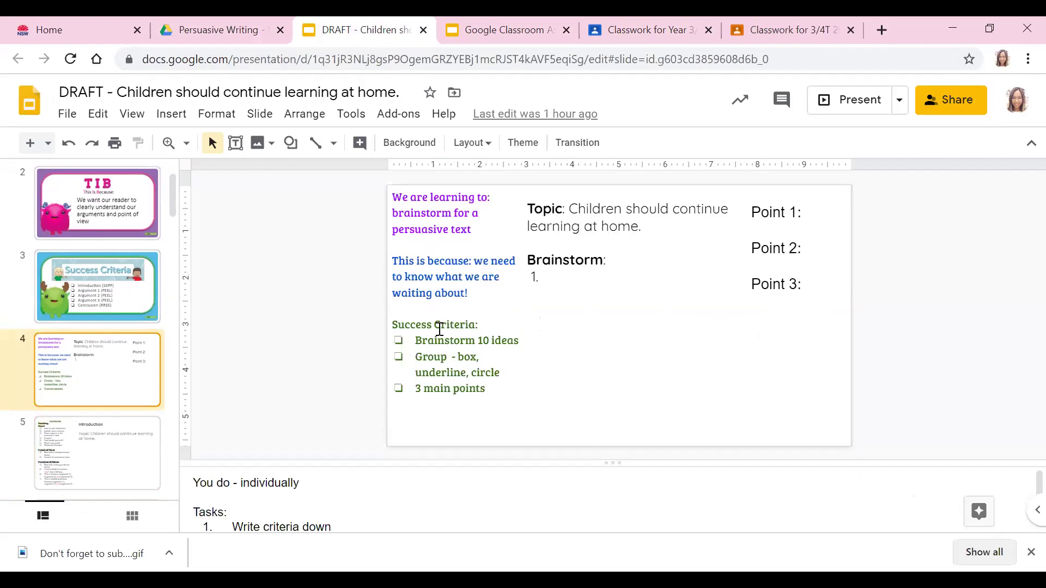
scroll(125, 392, "down", 2)
left_click(125, 392)
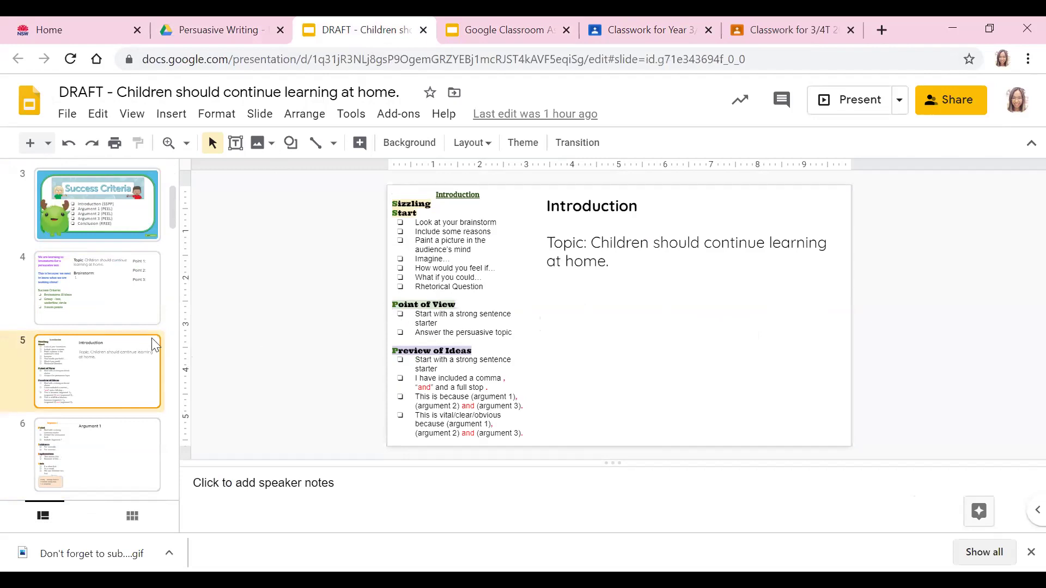
scroll(78, 392, "down", 3)
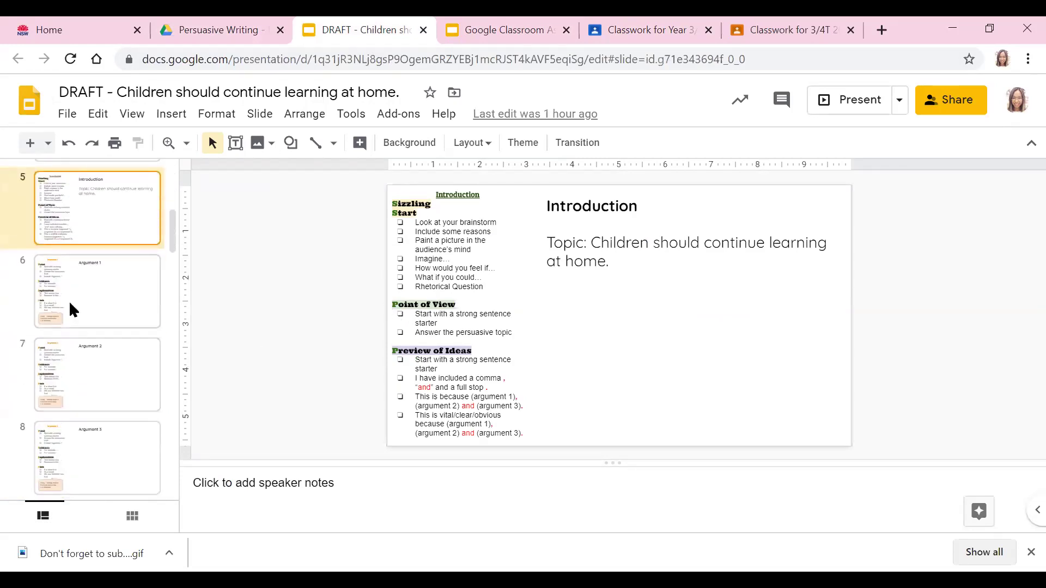
left_click(69, 307)
left_click(90, 385)
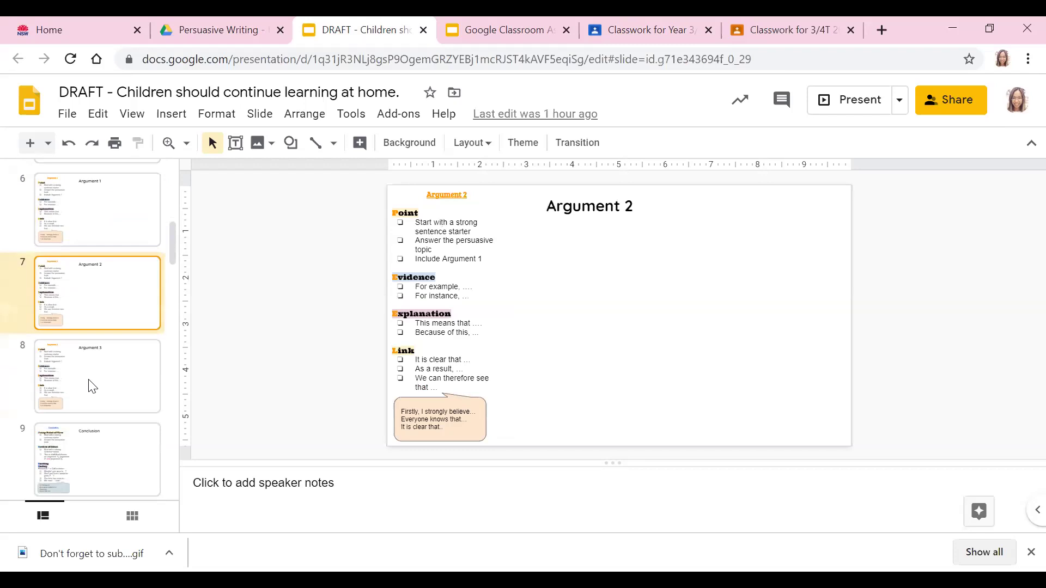
Step: View the Argument 3, Conclusion, Self-Assess and Edit/Revise/Publish slides of the DRAFT presentation
key("Down")
scroll(94, 338, "down", 4)
left_click(97, 316)
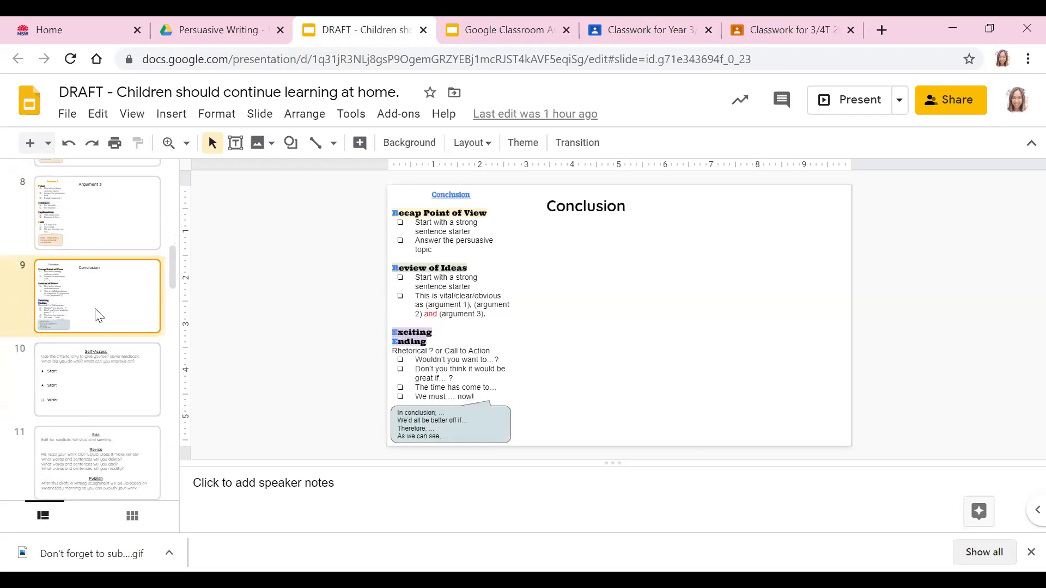
scroll(99, 284, "down", 3)
left_click(108, 216)
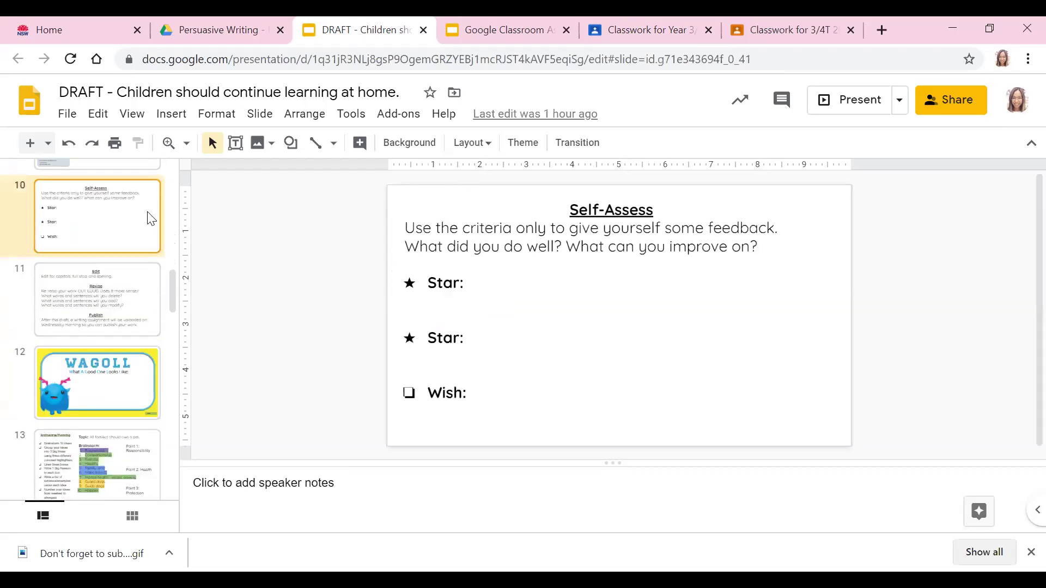
left_click(130, 299)
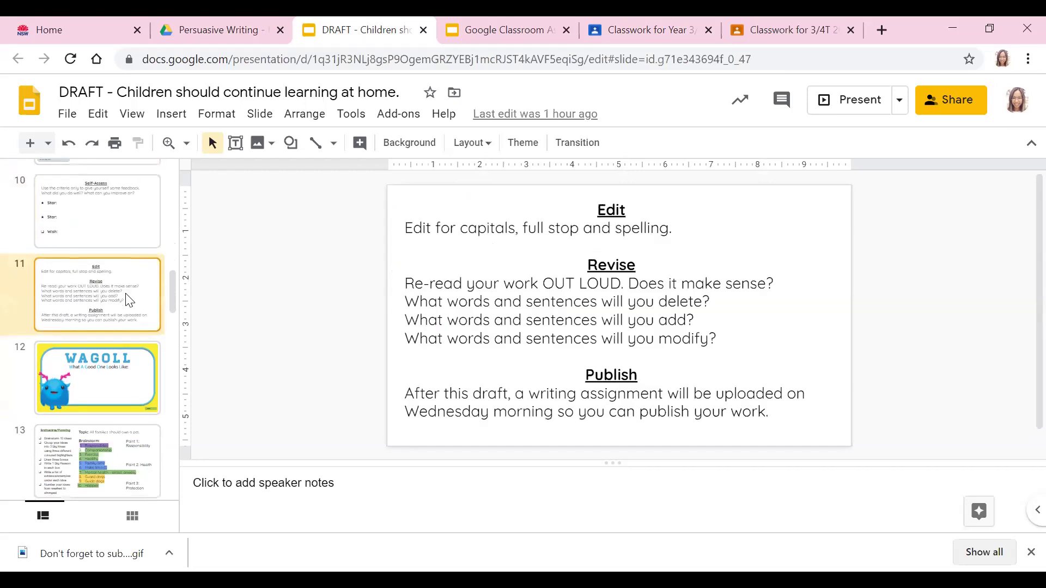
Step: View the WAGOLL slide and the worked pet example from Brainstorm/Planning through Introduction and Arguments 1 to 3
scroll(128, 300, "down", 2)
left_click(138, 311)
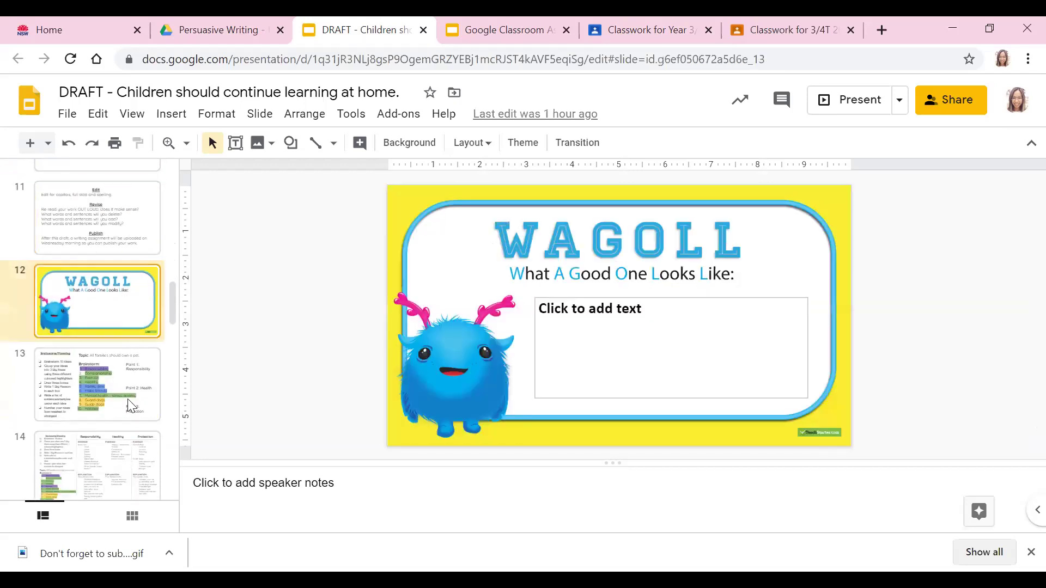
left_click(129, 397)
scroll(127, 392, "down", 3)
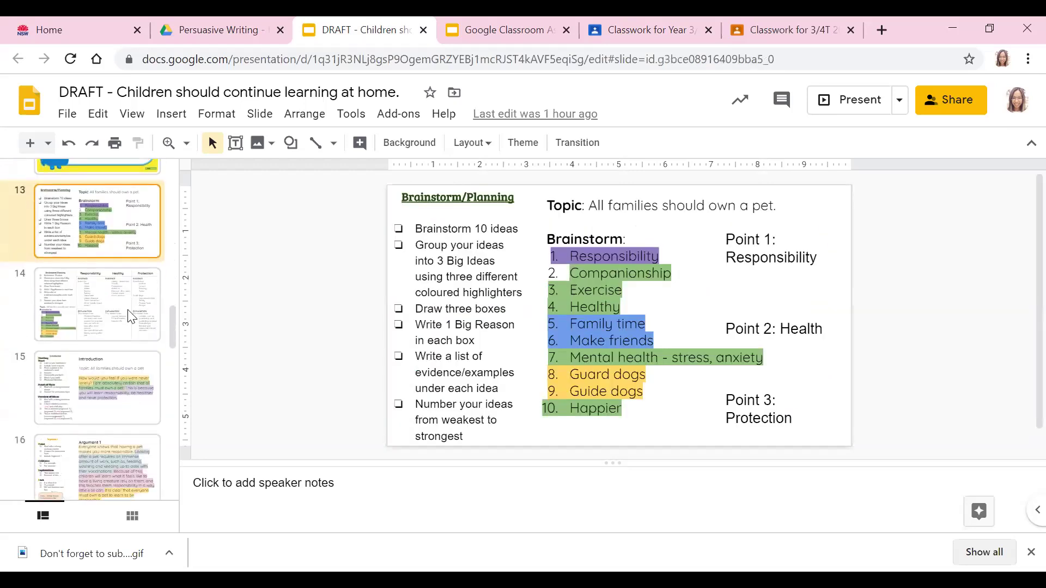
key("Down")
key("Down")
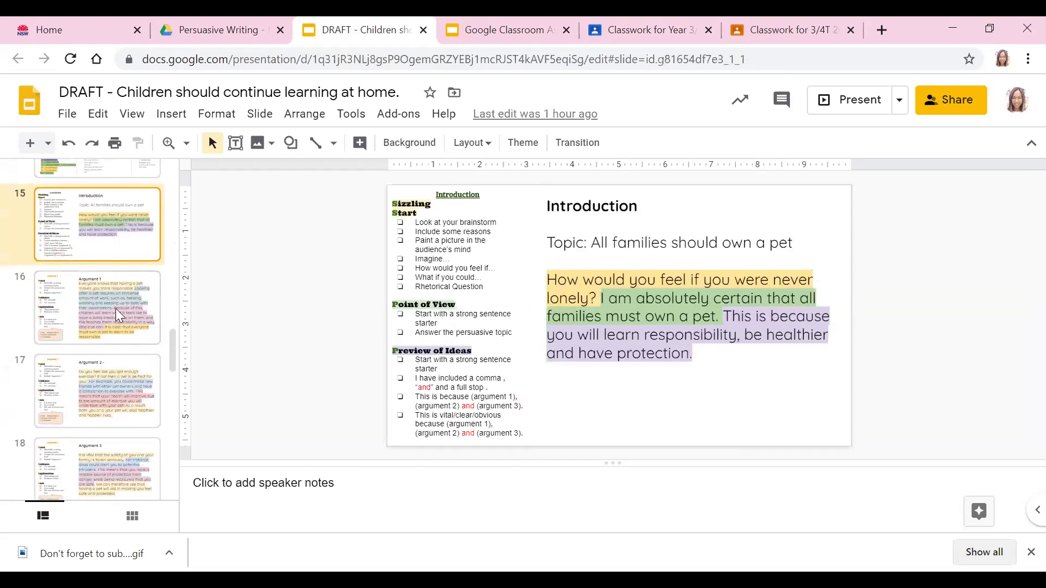
key("Down")
key("Down")
key("Down")
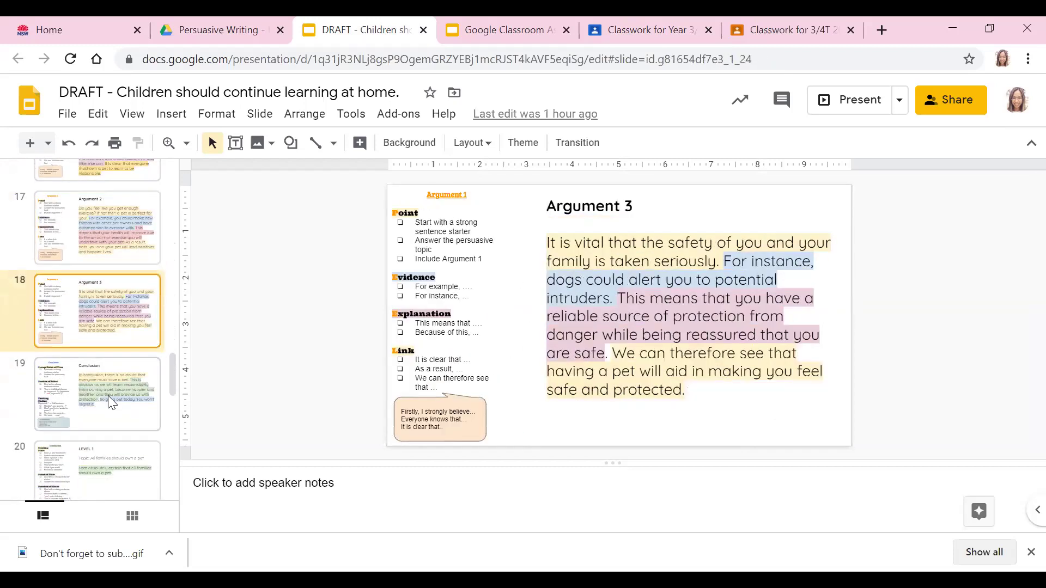
Step: View the example Conclusion and the Level 1 to 3 samples for the introduction, argument and conclusion
key("Down")
key("Down")
key("Down")
key("Down")
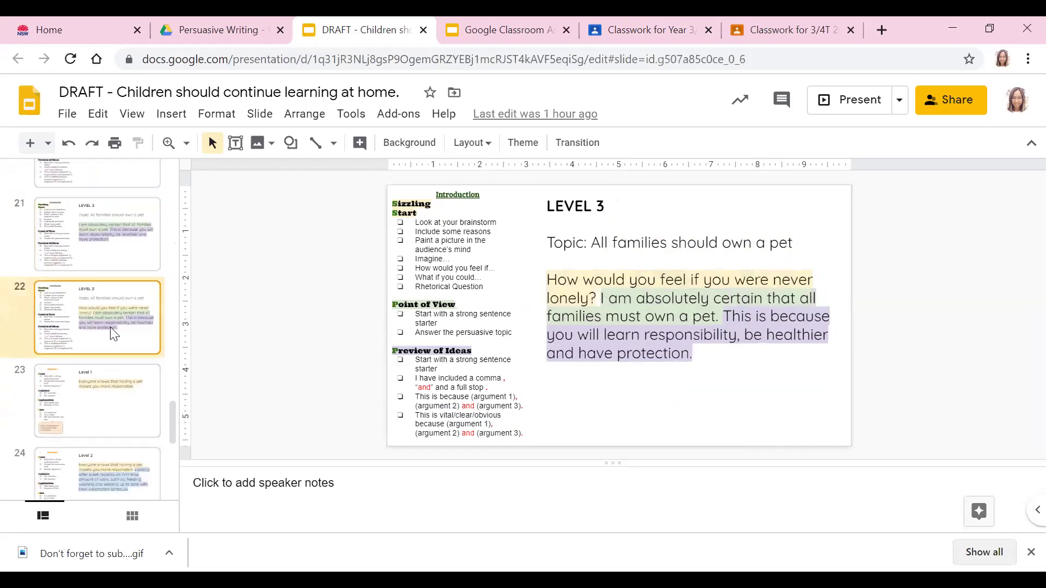
key("Down")
key("Down")
key("Down")
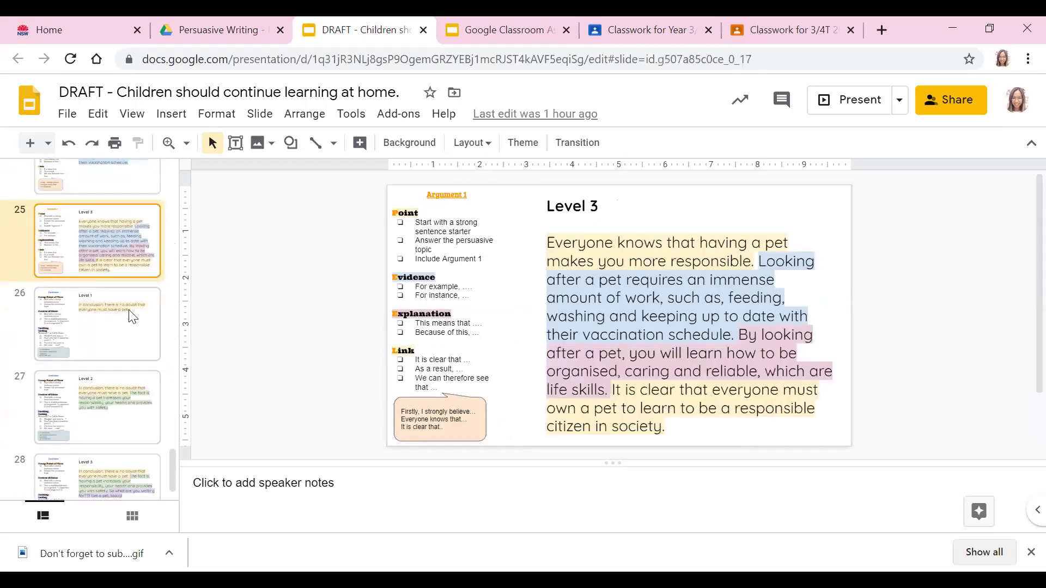
key("Down")
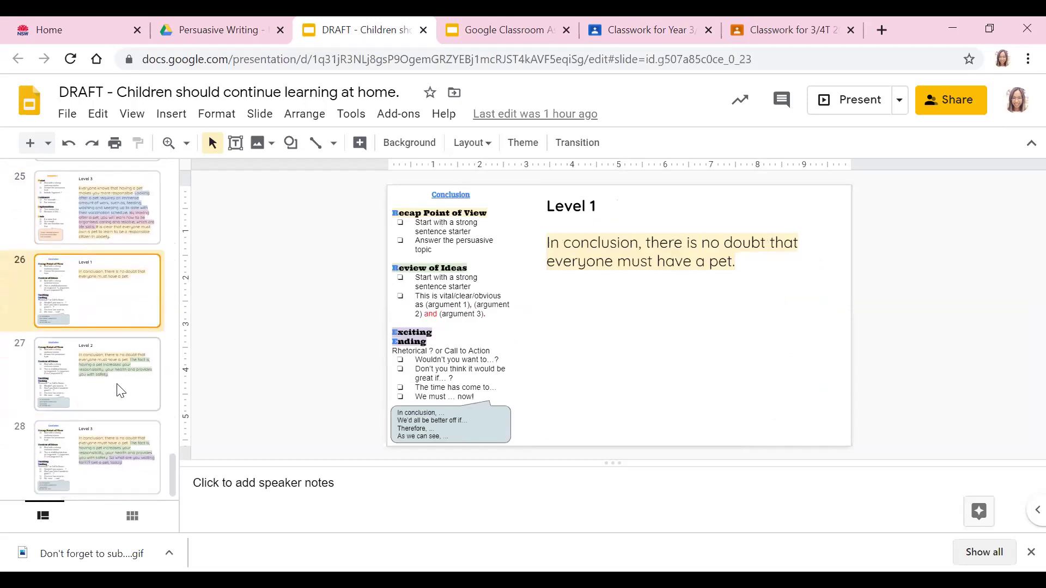
key("Down")
key("Down")
Step: Revisit the WAGOLL slide and go back to the start of the DRAFT presentation's slide list
scroll(121, 455, "up", 12)
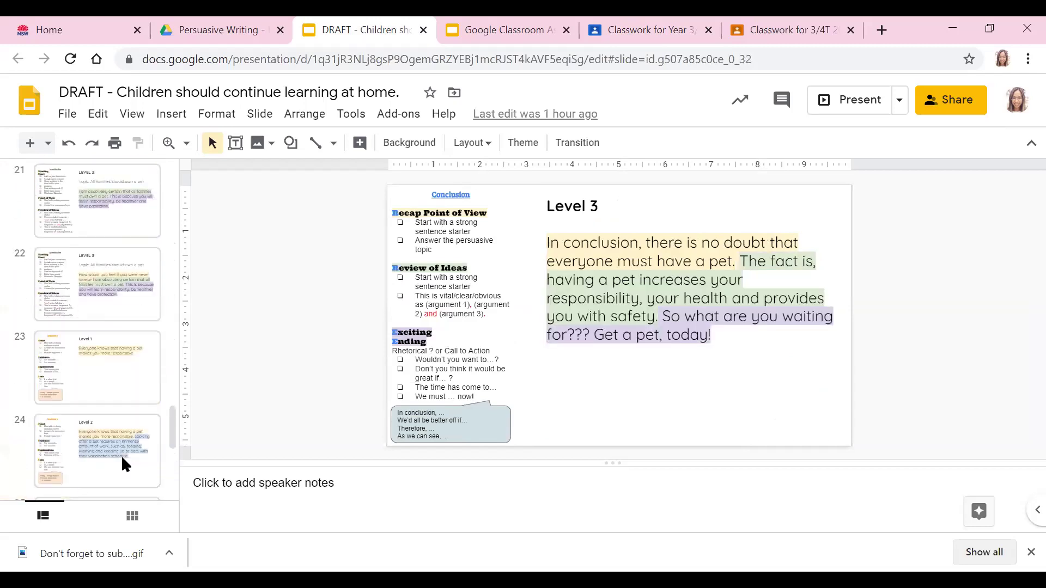
scroll(131, 381, "up", 10)
left_click(133, 363)
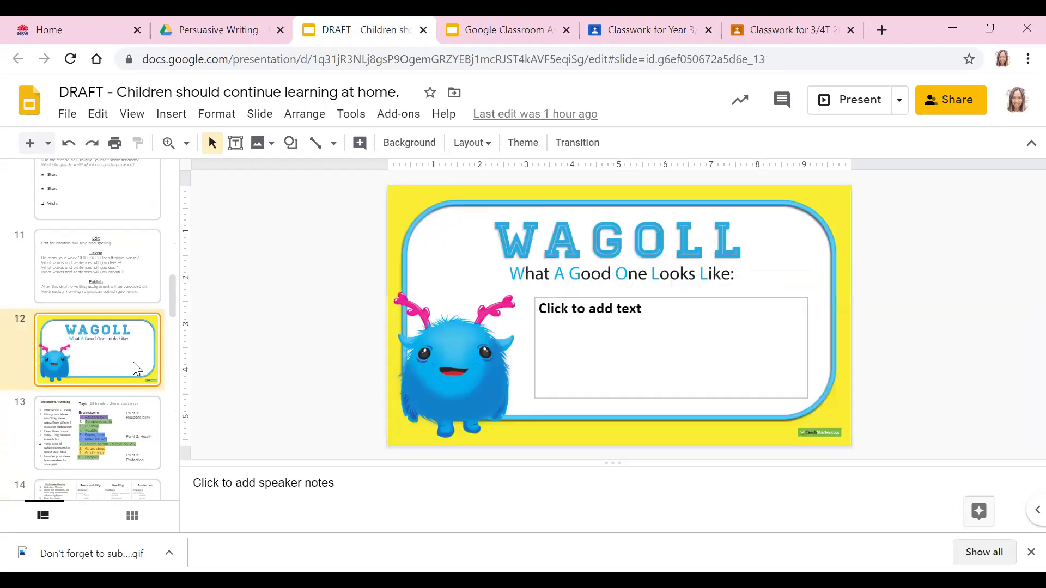
scroll(133, 366, "up", 8)
scroll(131, 371, "up", 5)
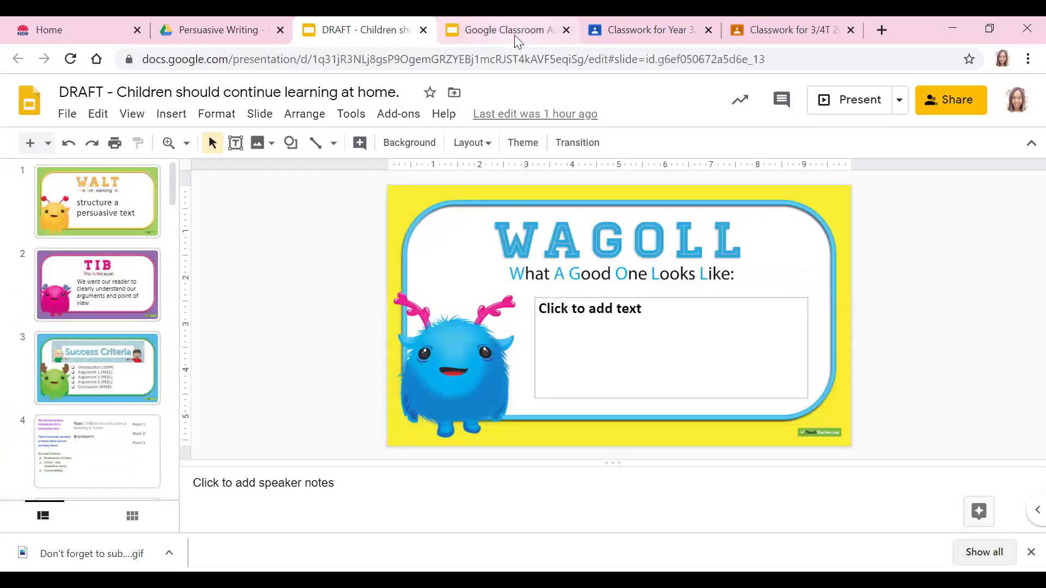
Step: Check the "Editing through your Drive" slide in Google Classroom Assignments and select the explanation text box on the DRAFT presentation's TIB slide
left_click(478, 34)
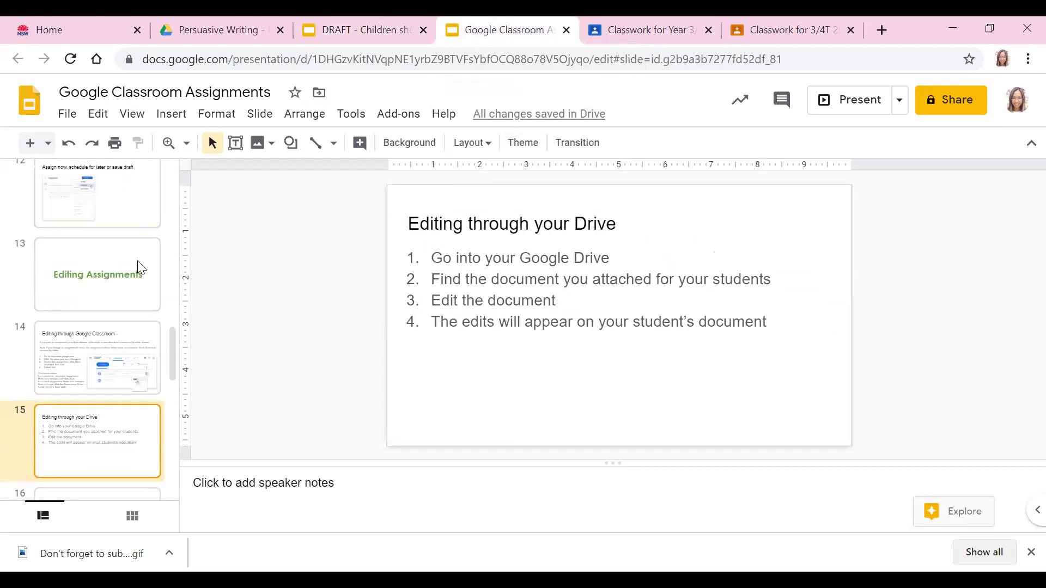
left_click(415, 31)
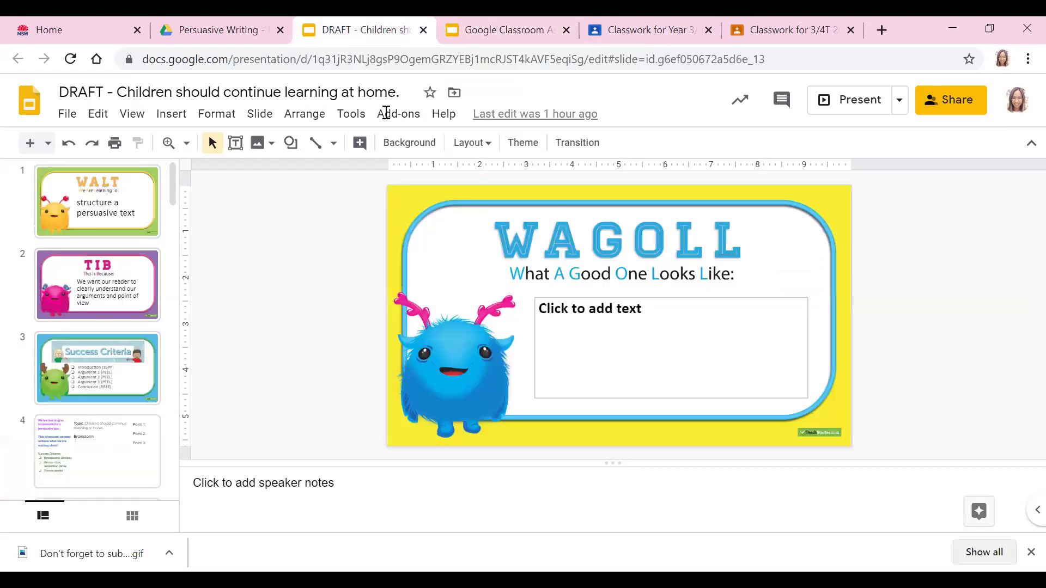
left_click(103, 297)
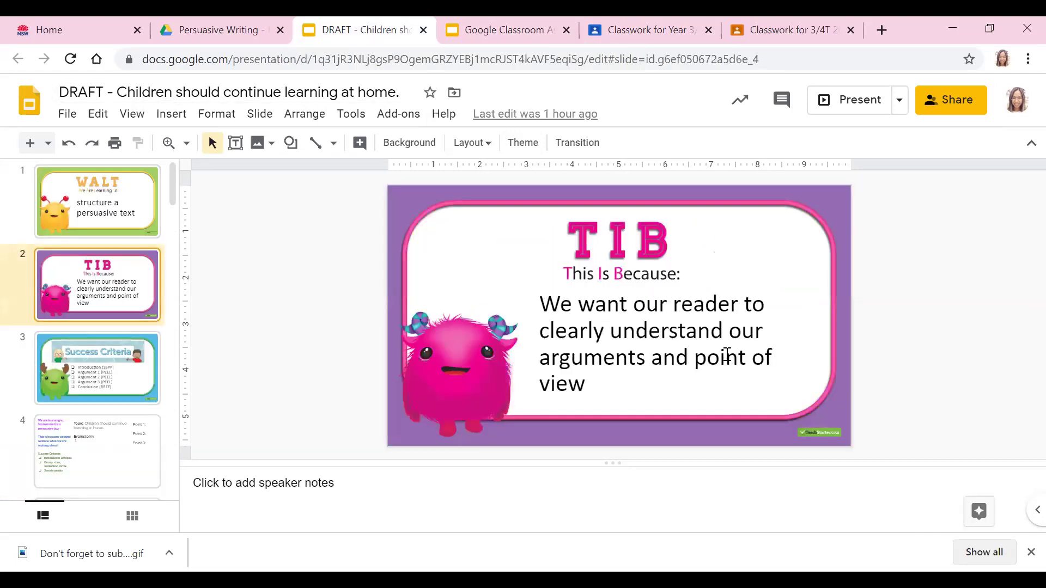
left_click(610, 333)
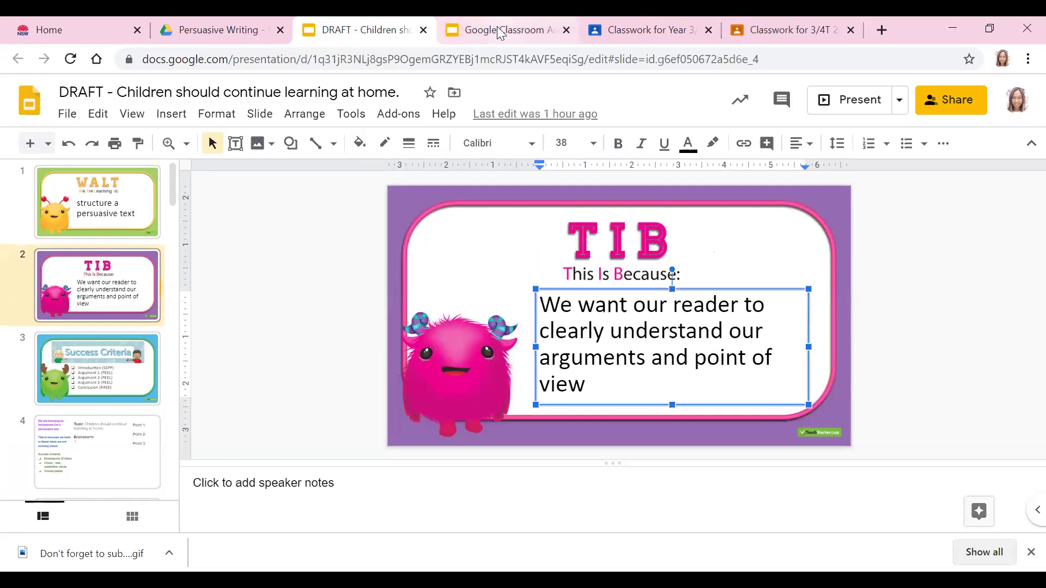
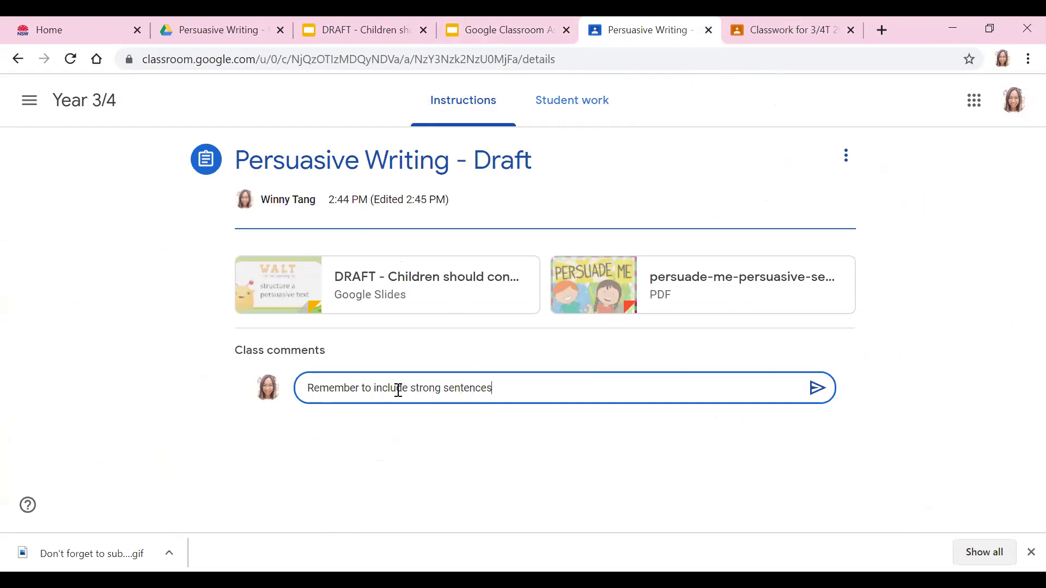
Step: Complete and post the class comment "Remember to include strong sentence starters!!" on Persuasive Writing - Draft
type("rs!!")
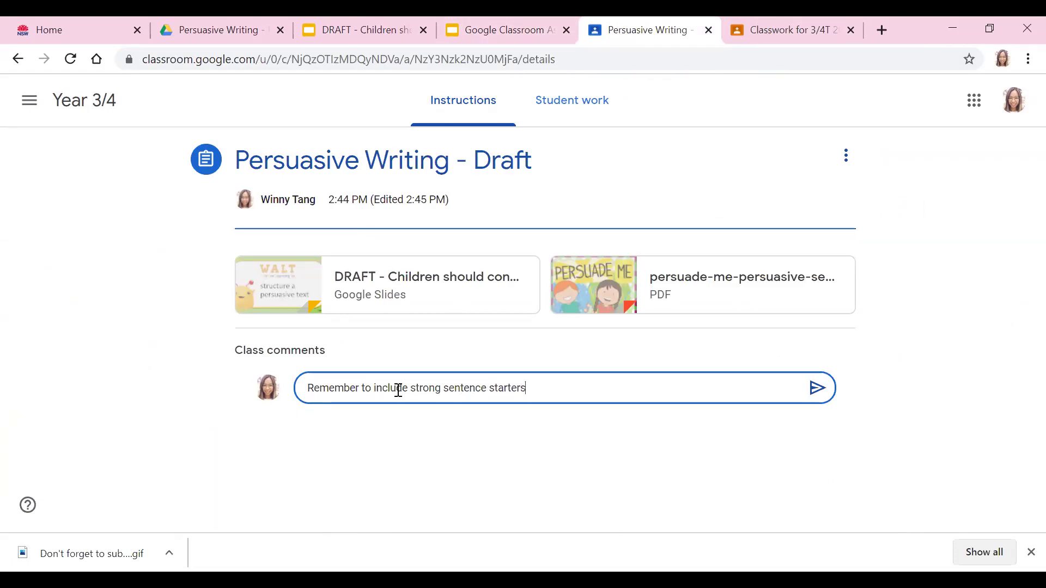
left_click(817, 388)
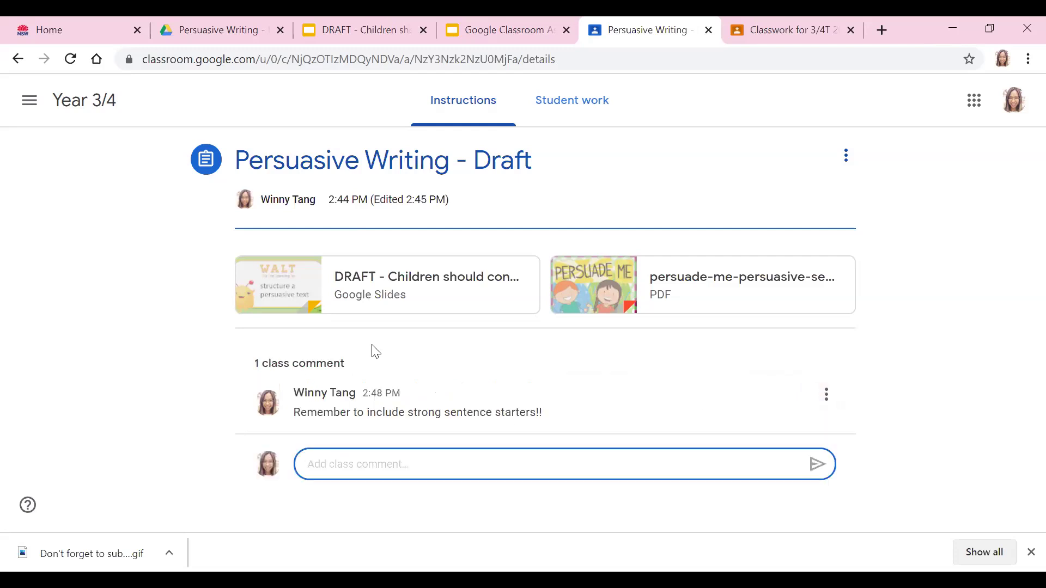
Step: Review the class and private comment instructions slide, and open the Writing assignment "NEW - Term 1 Week 11 - PUBLISH" in the 3/4T 2020 class
left_click(485, 34)
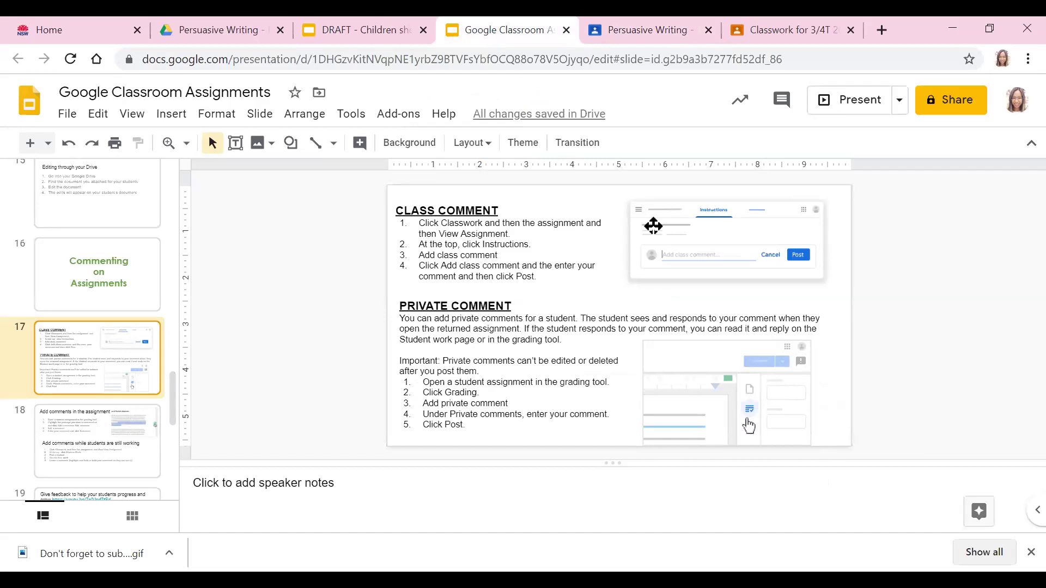
left_click(765, 32)
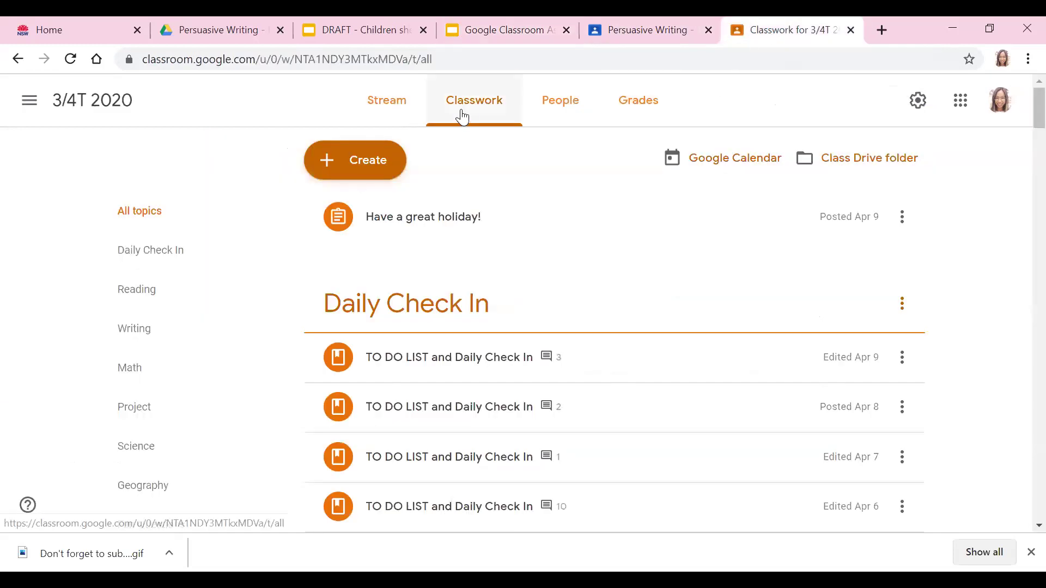
scroll(500, 179, "down", 3)
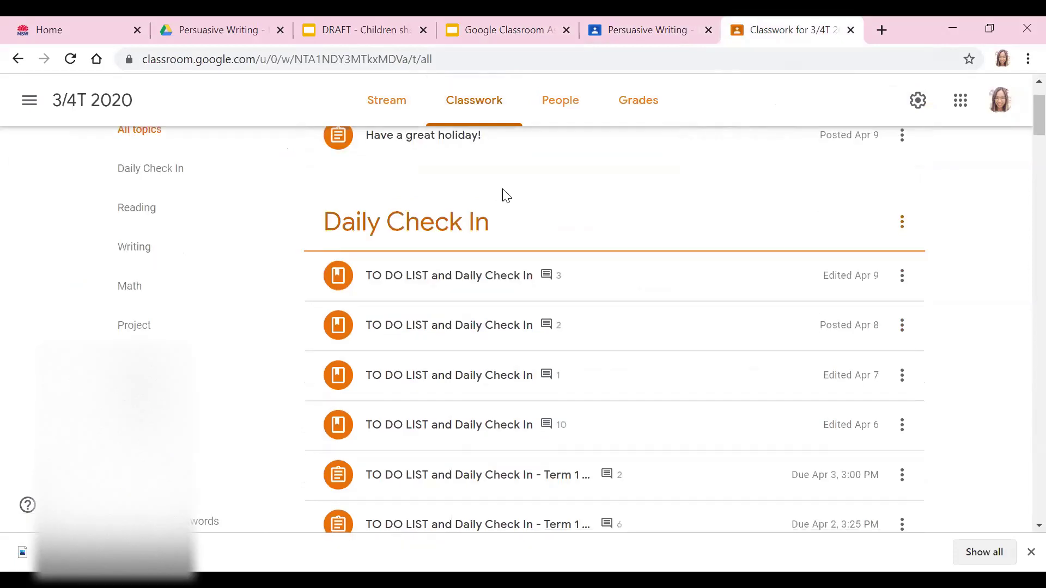
scroll(518, 218, "down", 7)
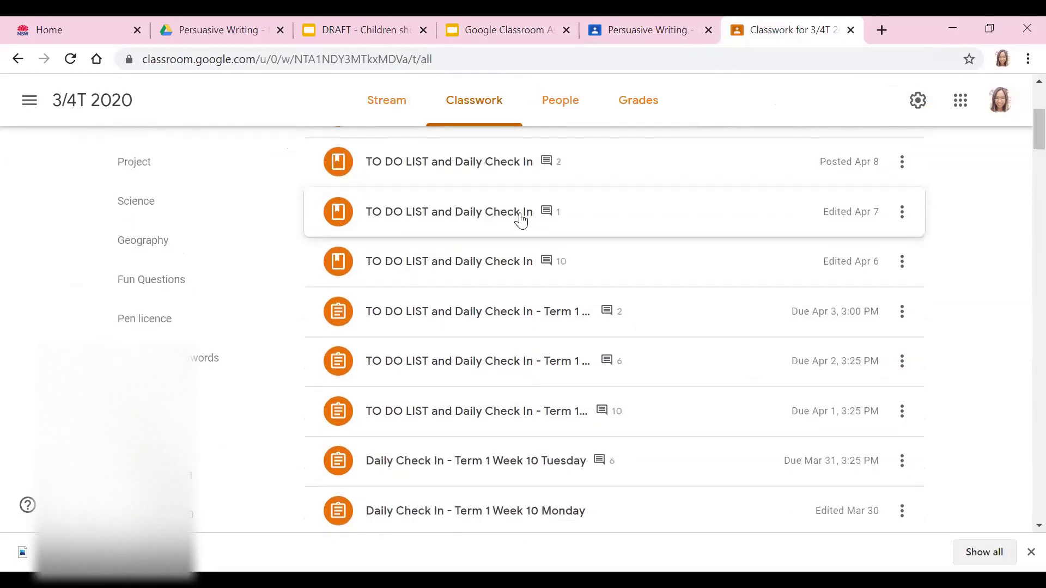
scroll(521, 220, "down", 10)
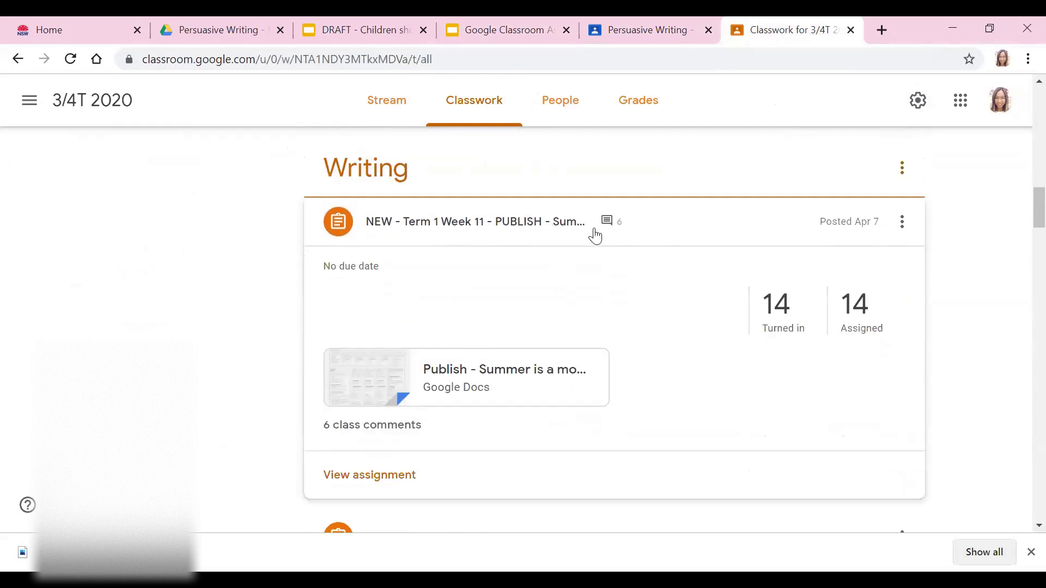
left_click(368, 475)
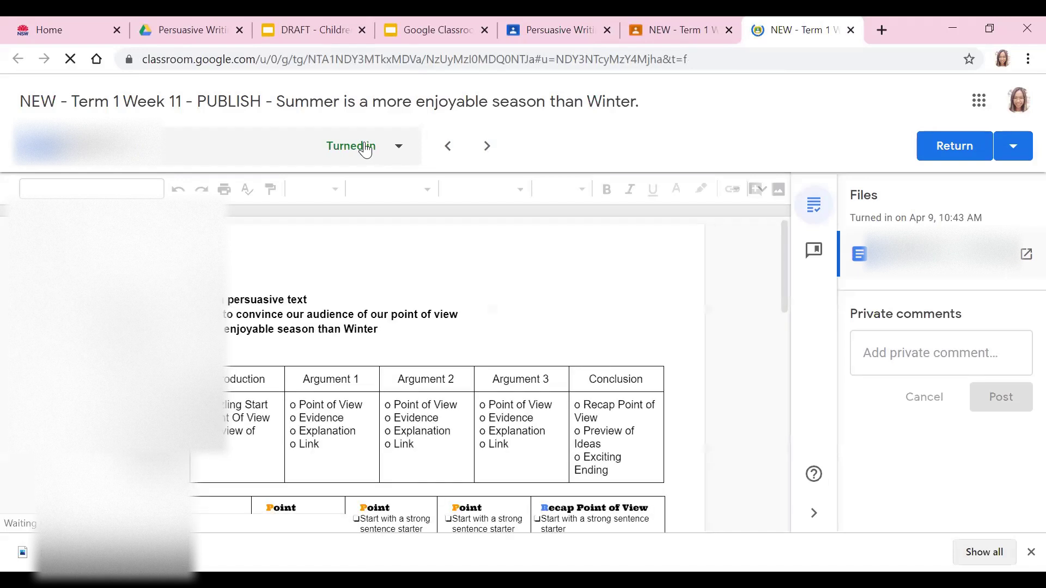
Step: Check the students' submission statuses in the grading tool, and activate the private comment field for the turned-in work
left_click(376, 148)
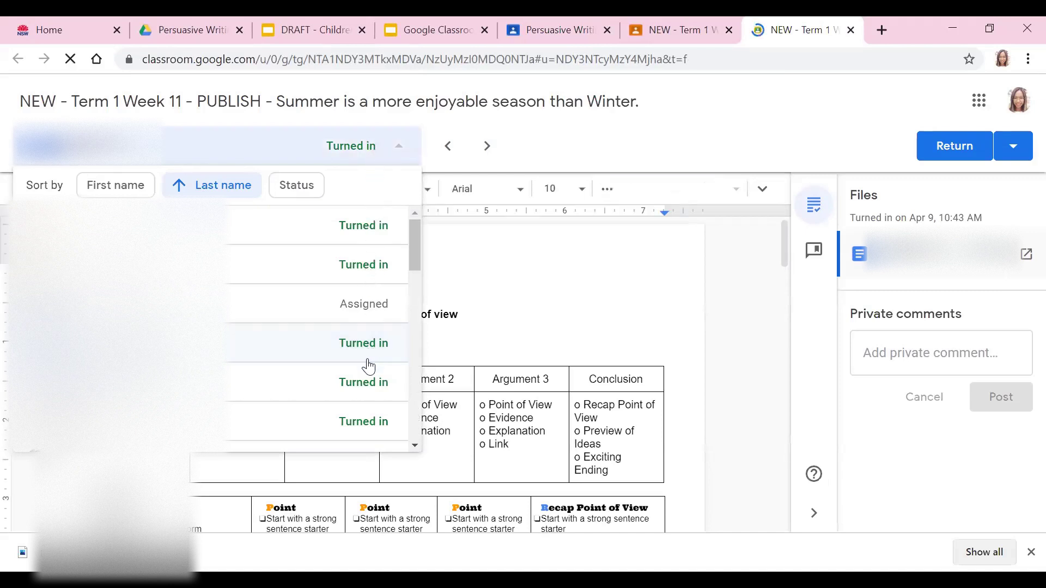
scroll(369, 359, "down", 2)
scroll(368, 366, "down", 2)
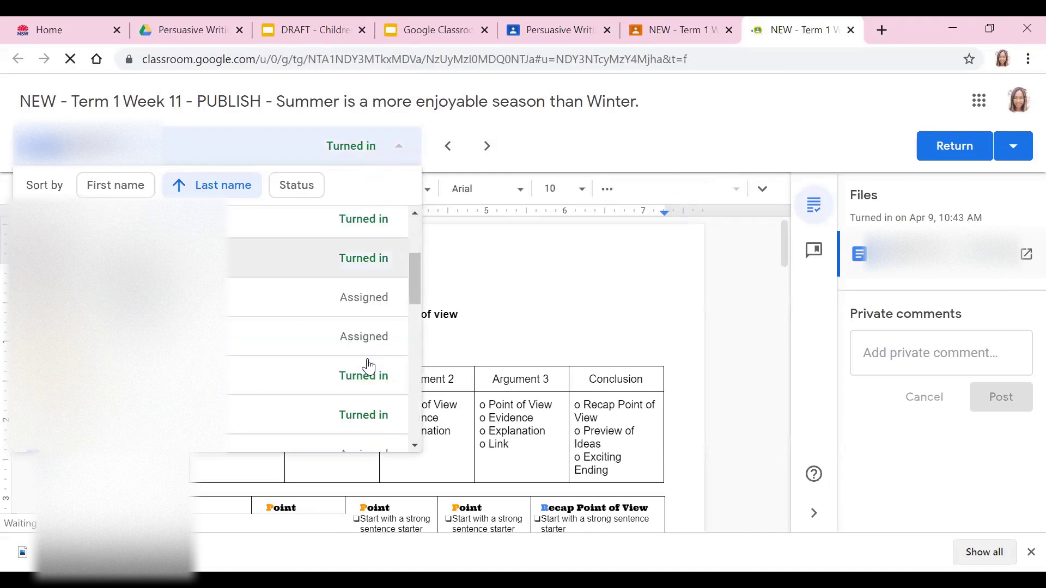
scroll(369, 365, "up", 3)
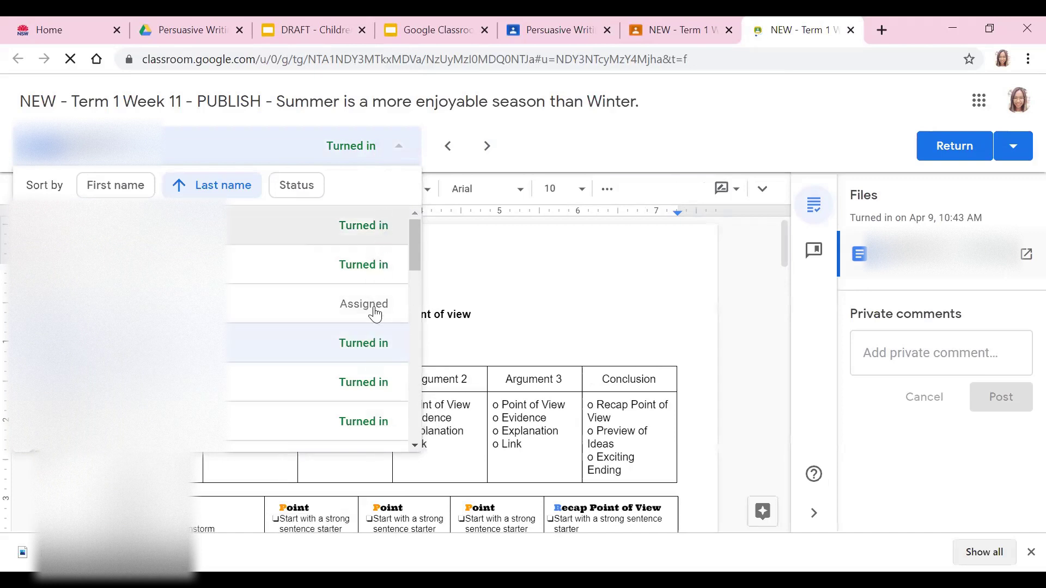
left_click(757, 259)
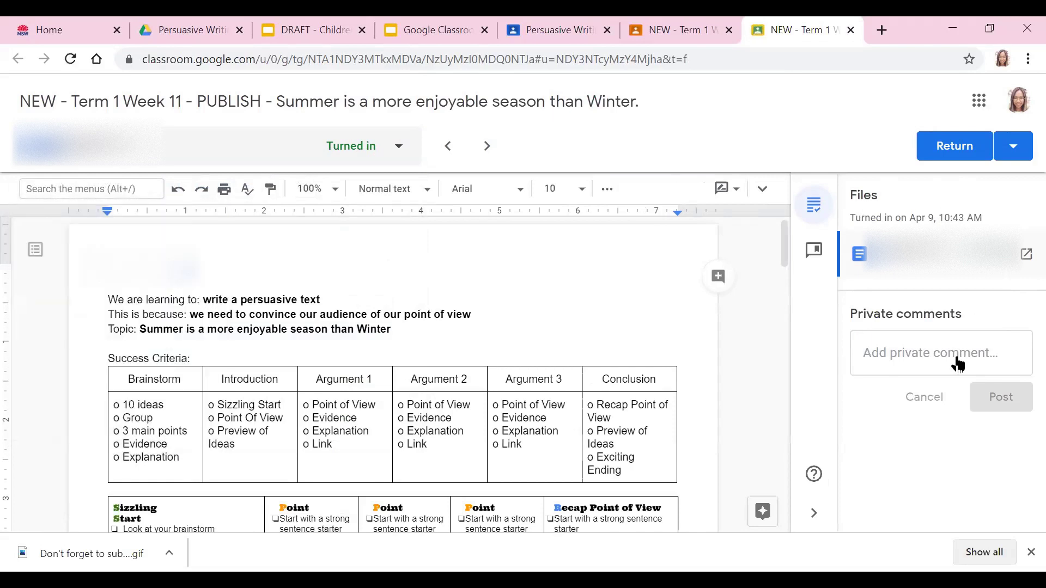
left_click(919, 357)
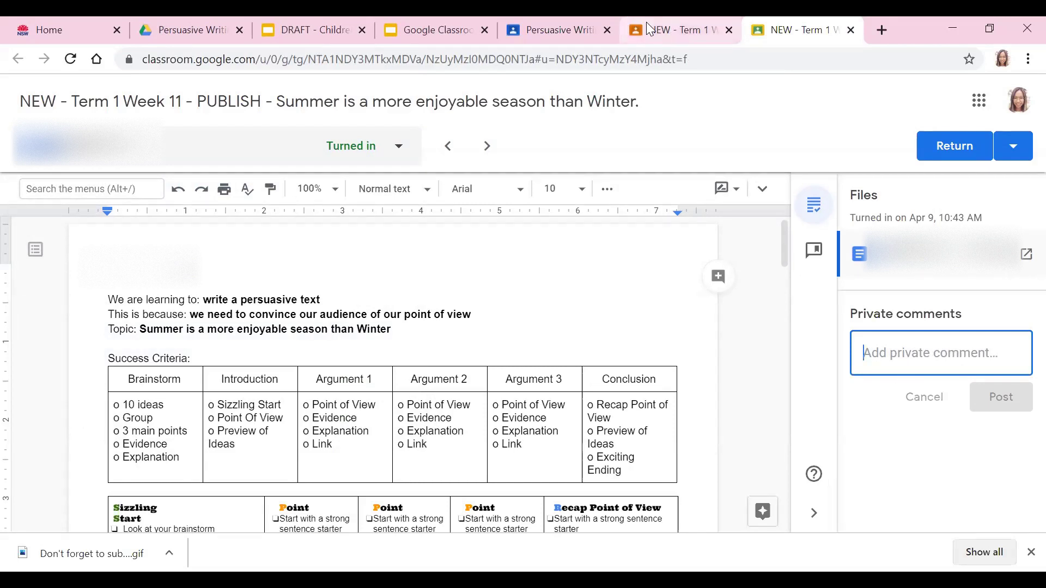
Step: View the "Add comments in the assignment" slide in the Google Classroom Assignments presentation and return to the student's turned-in work
left_click(569, 25)
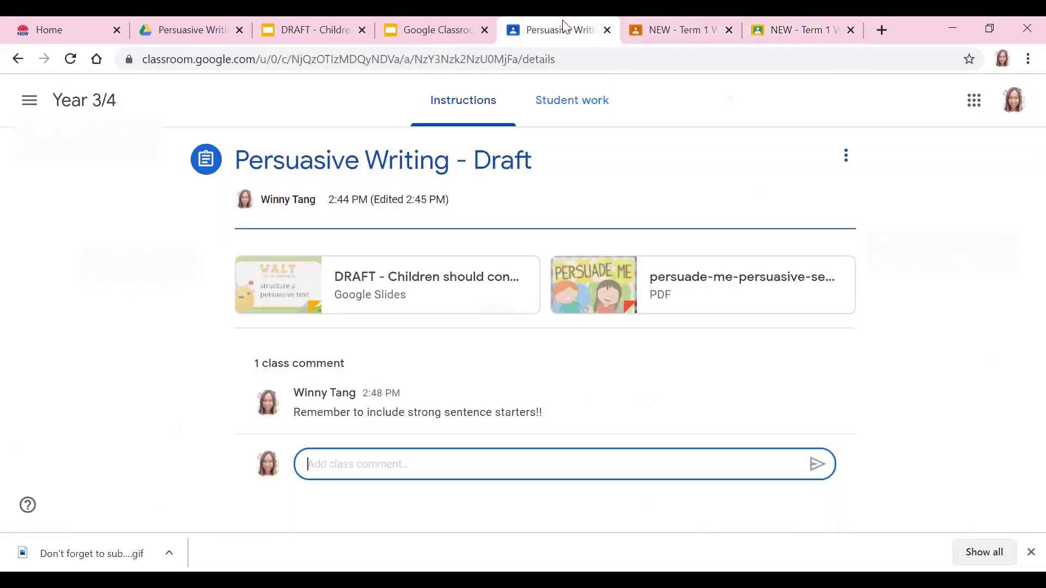
left_click(414, 27)
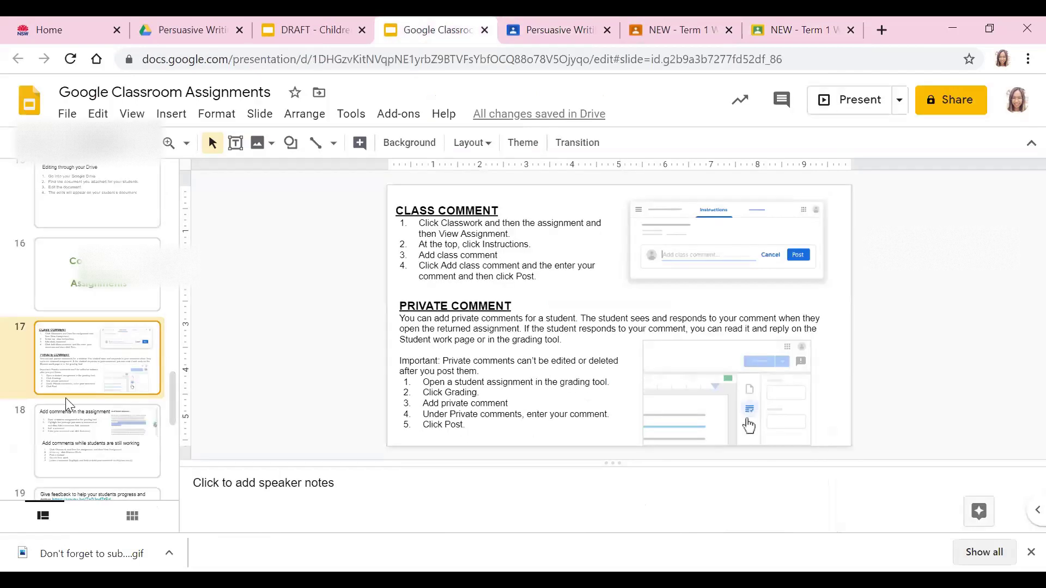
left_click(77, 464)
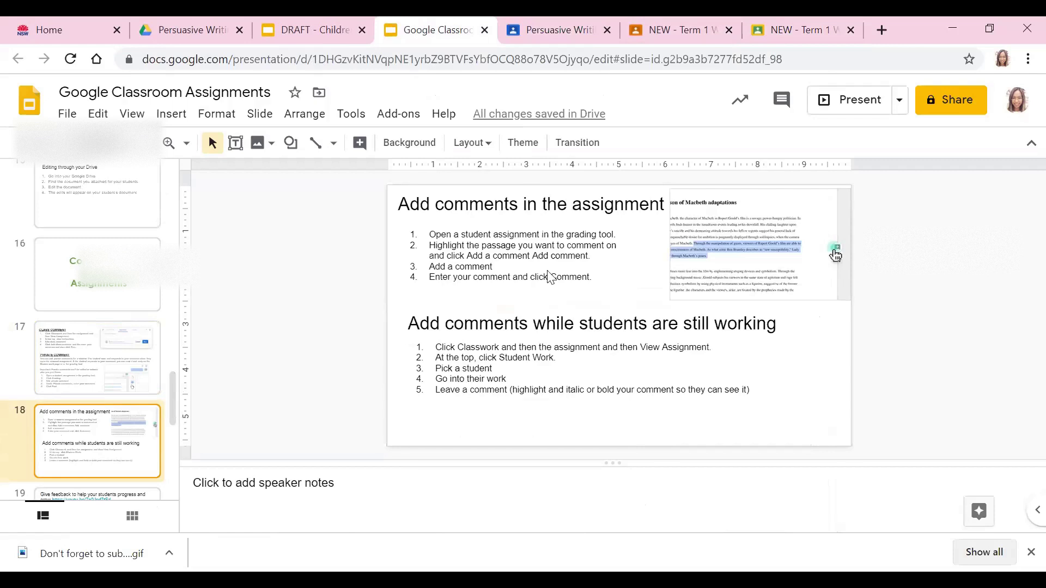
left_click(778, 18)
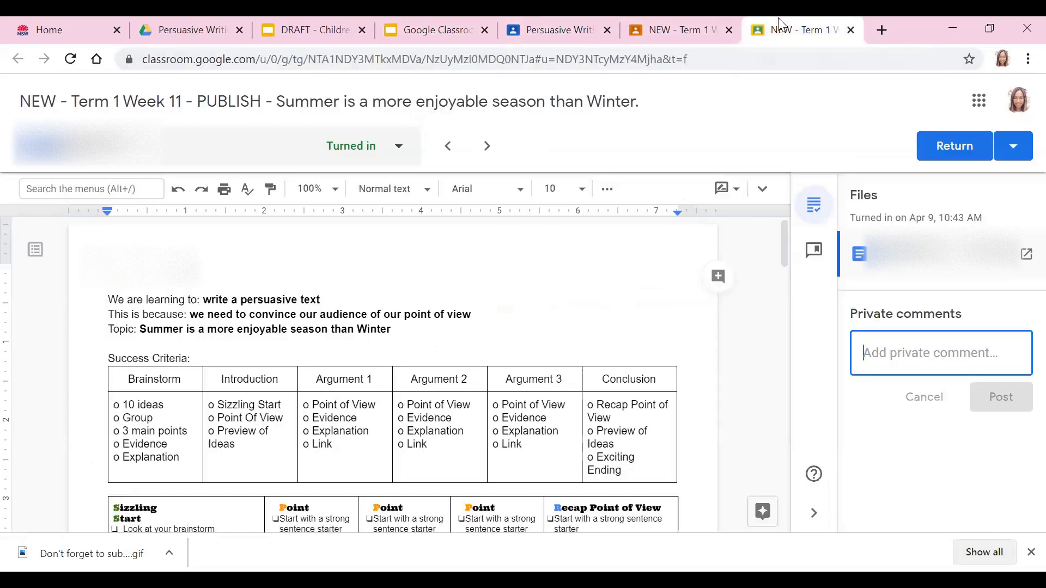
left_click(718, 278)
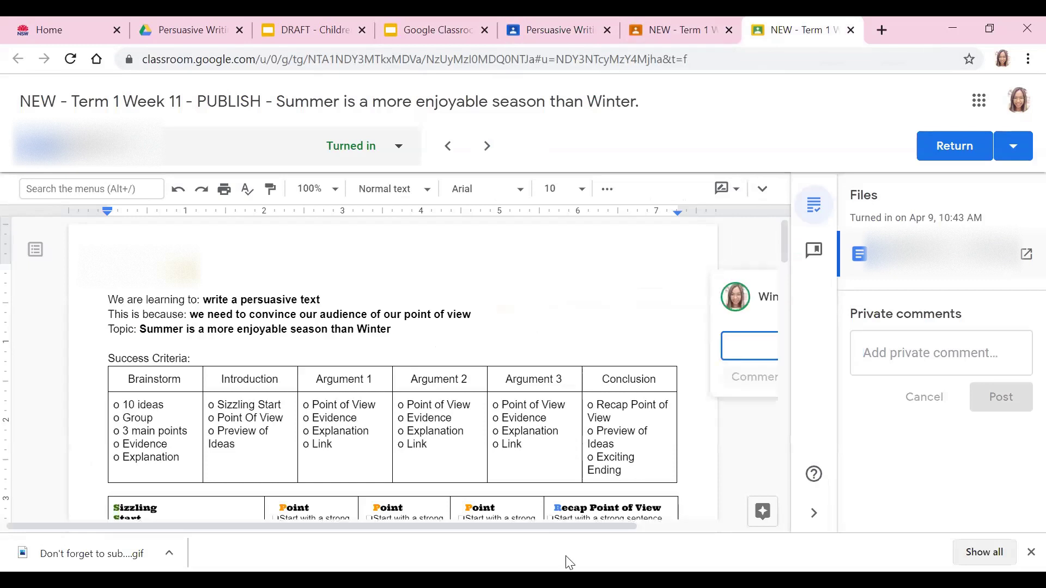
left_click_drag(182, 526, 316, 526)
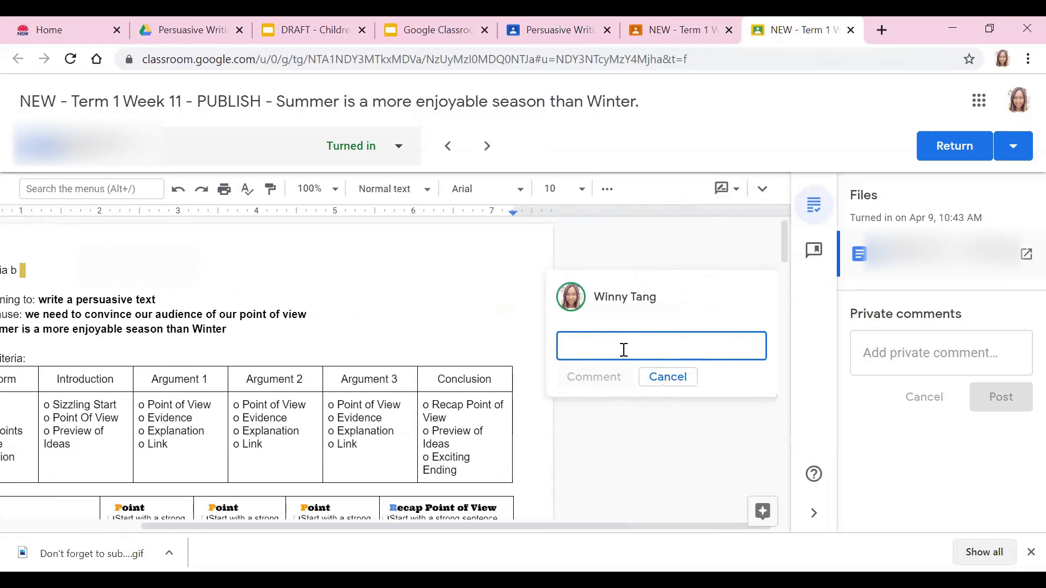
type("xfgdfdf")
double_click(570, 343)
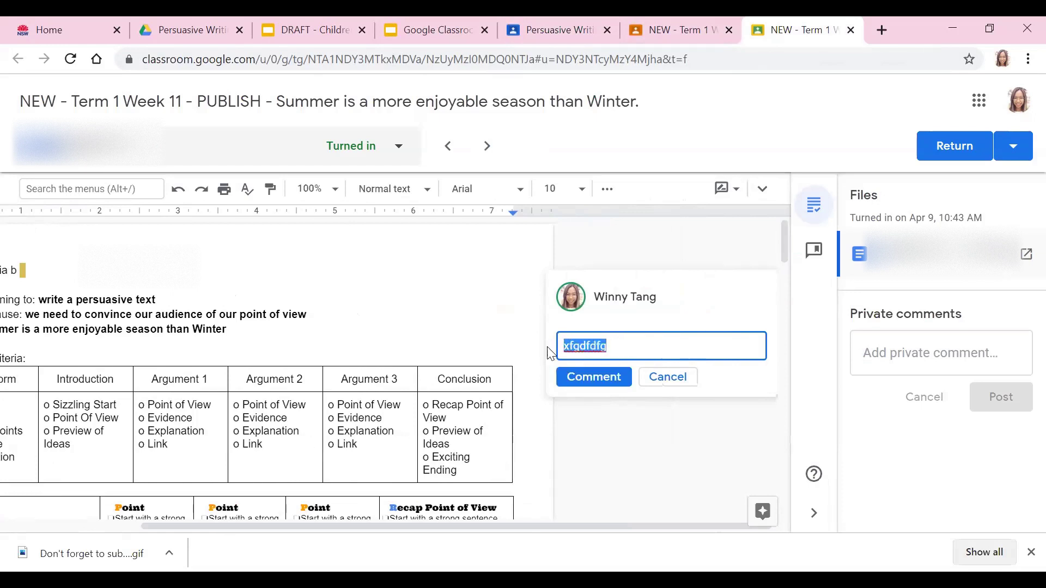
key("BackSpace")
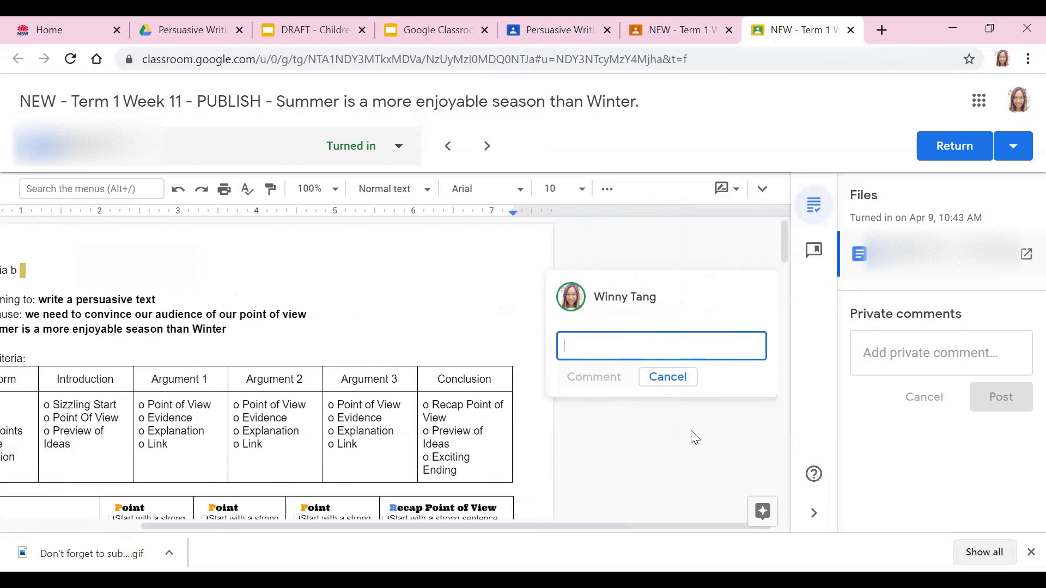
left_click(670, 377)
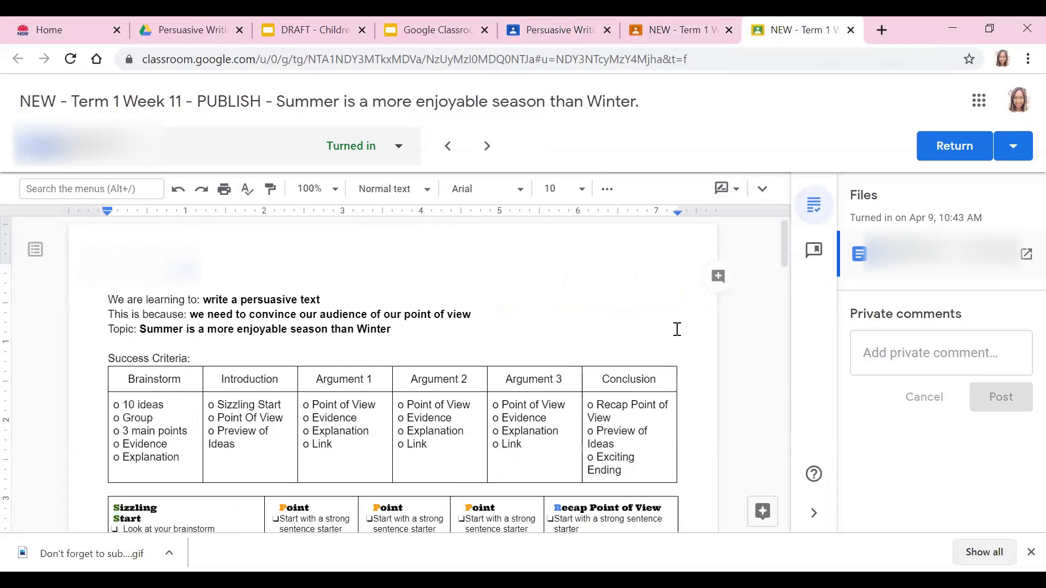
Step: Recheck the "Add comments in the assignment" slide, and insert an empty line after the introduction in the student's writing
left_click(408, 30)
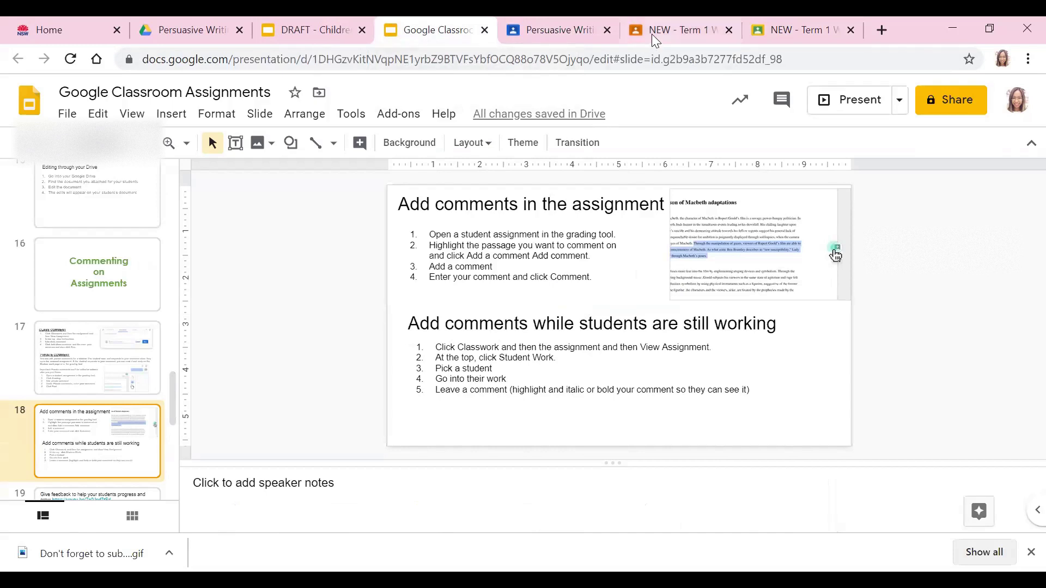
left_click(771, 31)
scroll(506, 412, "down", 20)
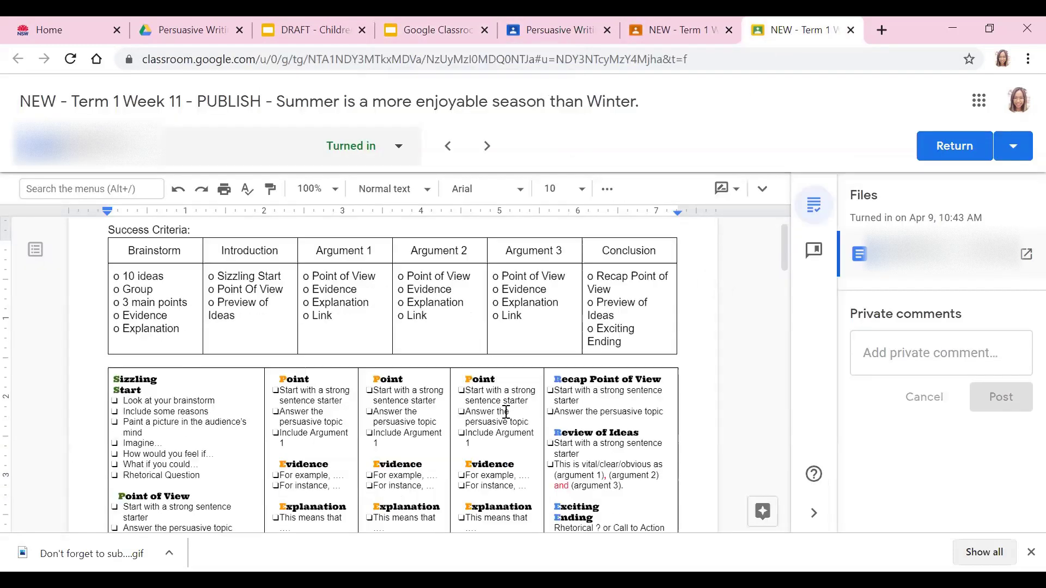
scroll(504, 406, "up", 12)
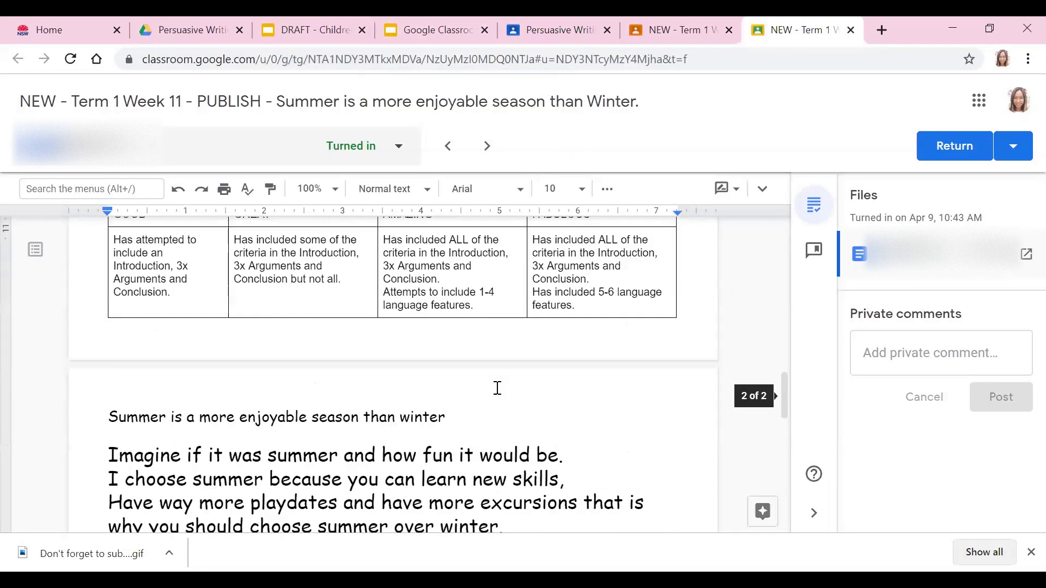
scroll(495, 388, "down", 5)
scroll(497, 387, "up", 3)
left_click(507, 408)
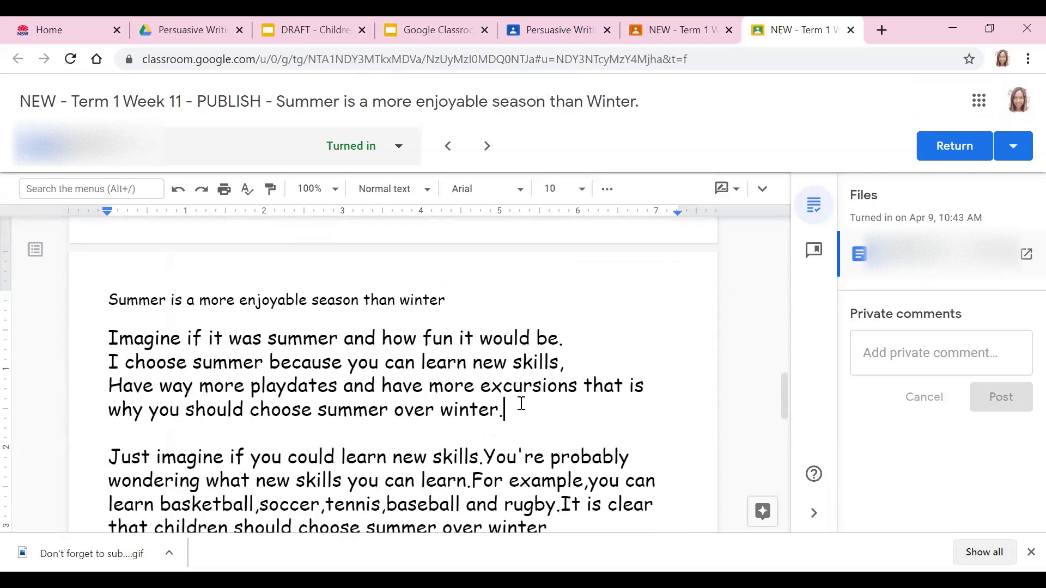
left_click_drag(518, 407, 430, 393)
left_click_drag(253, 396, 97, 379)
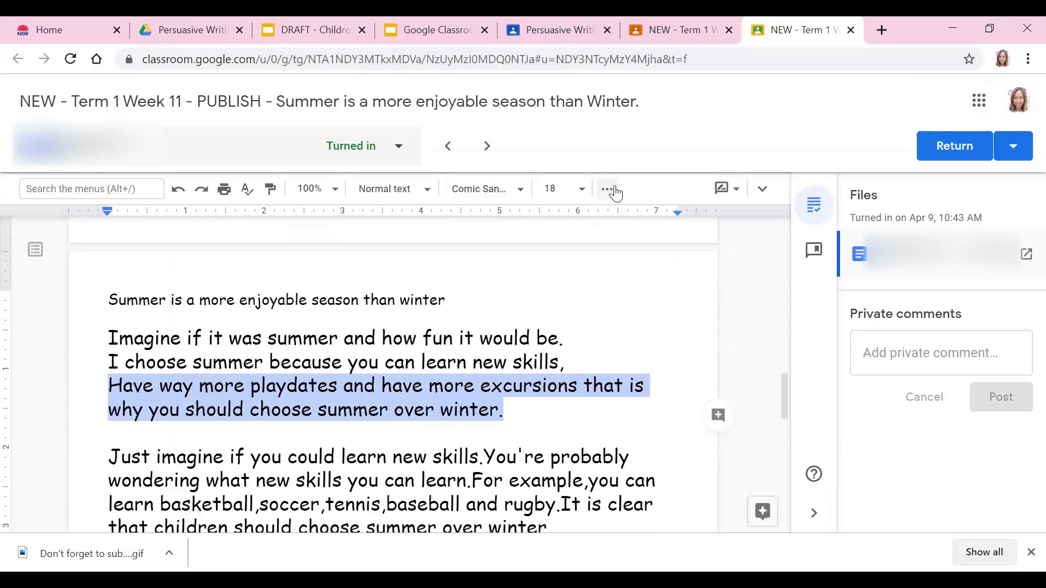
left_click(564, 422)
scroll(563, 423, "up", 2)
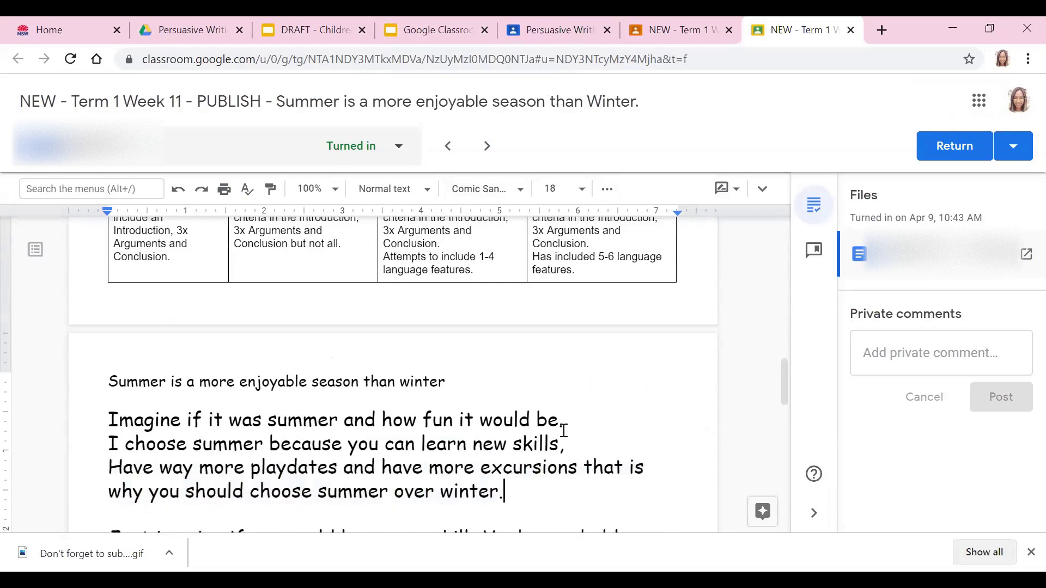
key("Return")
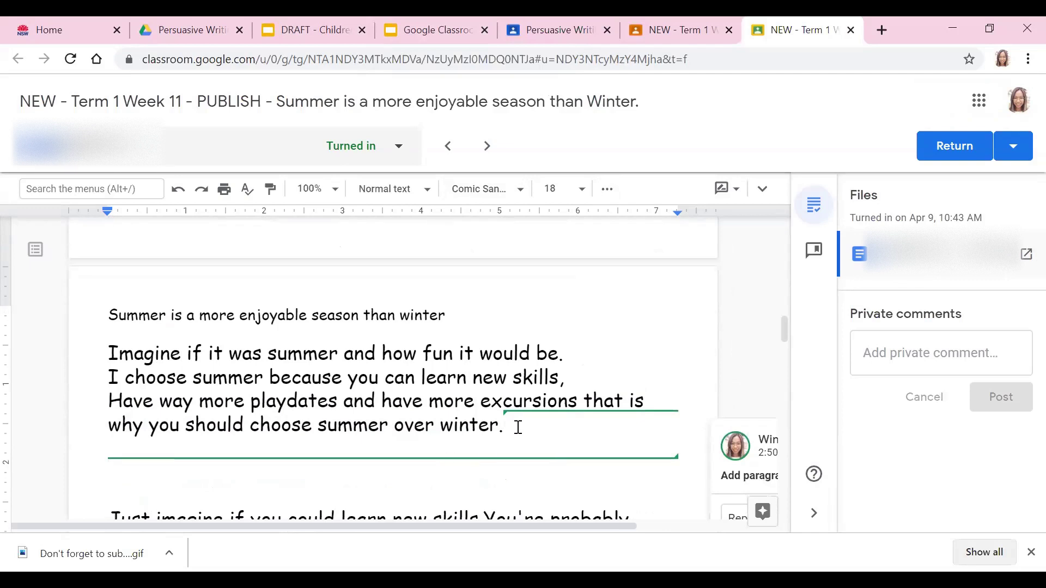
Step: Highlight the line "why you should choose summer over winter." in yellow in the student's introduction
left_click_drag(509, 423, 113, 423)
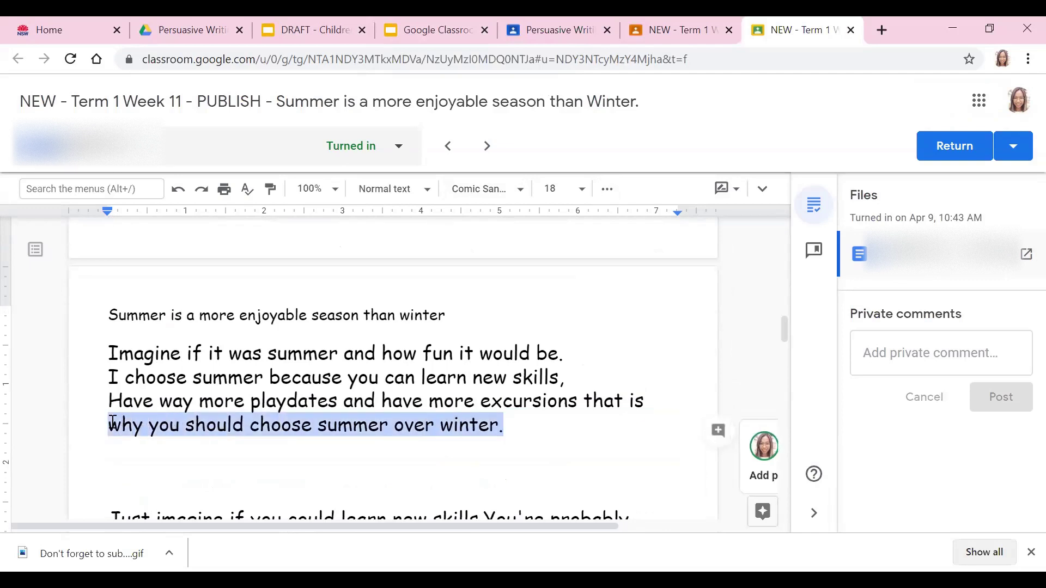
left_click(607, 189)
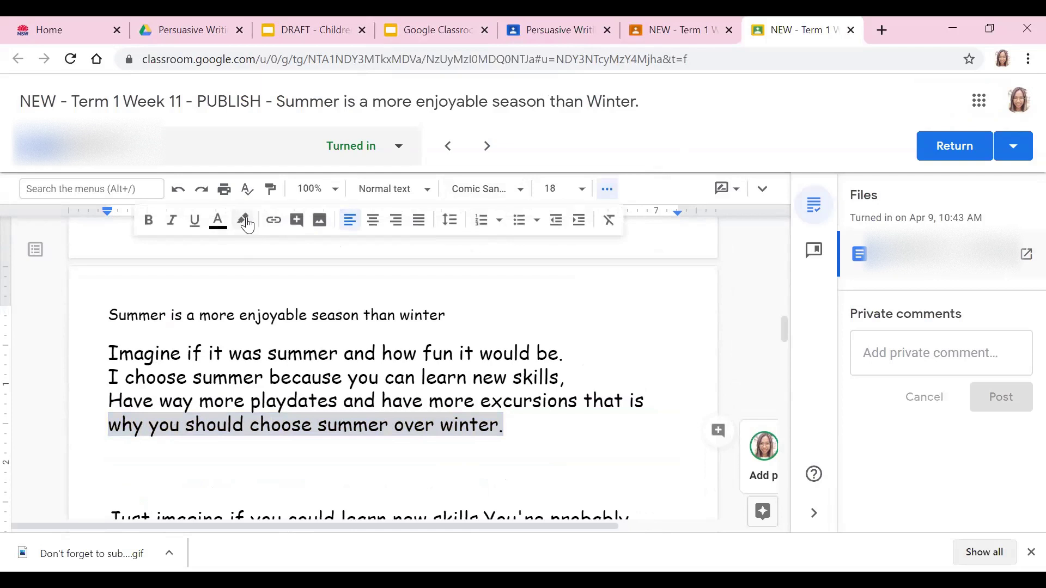
left_click(243, 219)
left_click(302, 295)
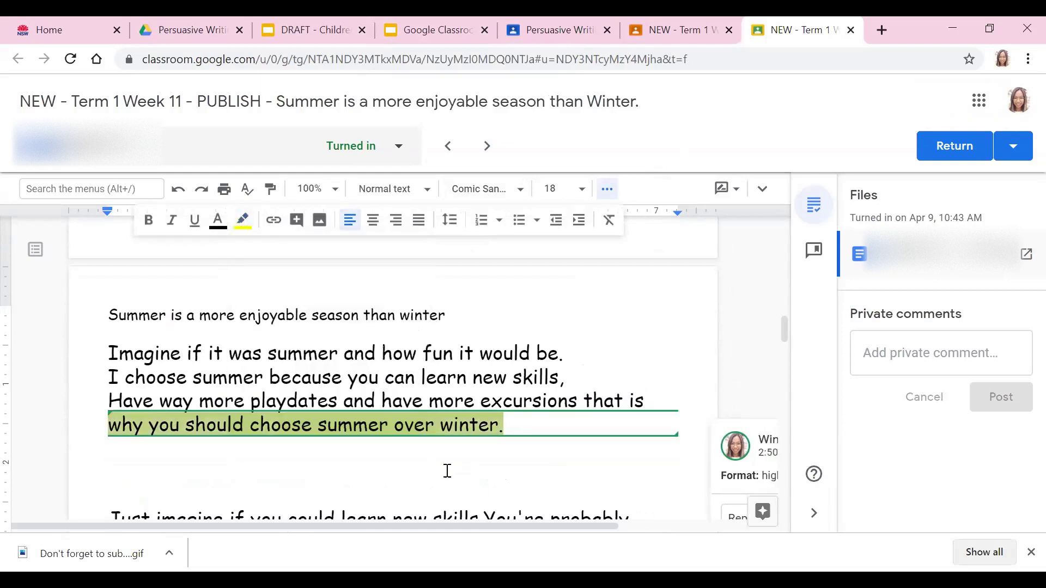
Step: Write the feedback "Remember to use a strong sentence starter here." on the empty line below the highlighted text
left_click(441, 469)
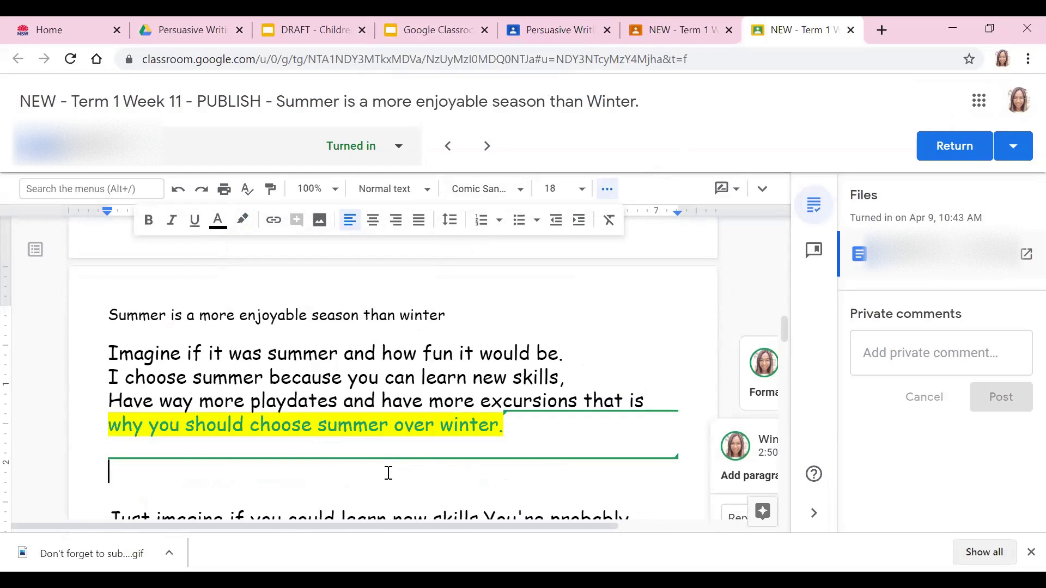
type("Remember to use a strong ")
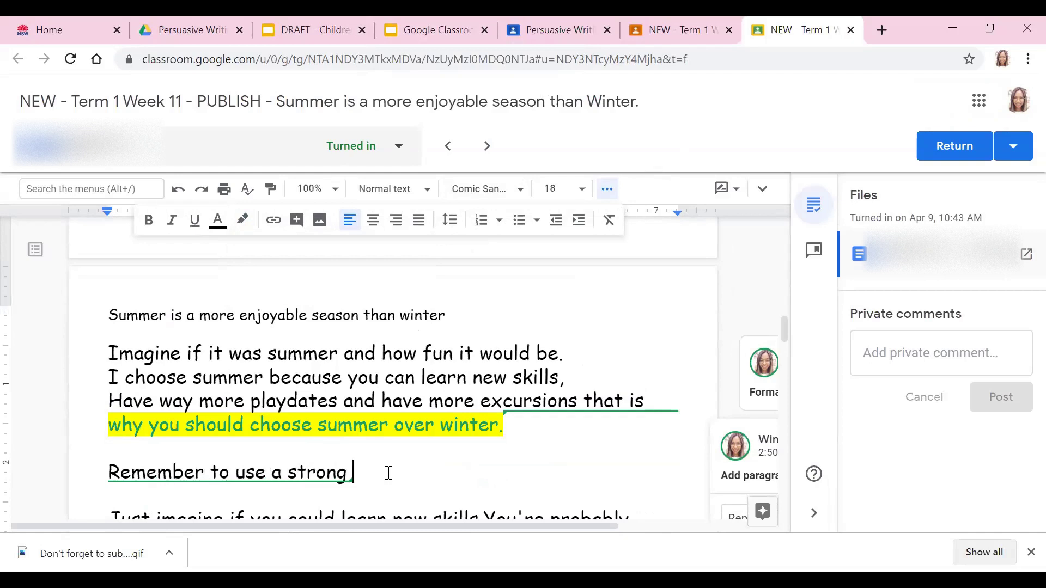
type("sentence starter here.")
Step: Format the feedback sentence with yellow highlighting and italics
left_click_drag(565, 472, 113, 466)
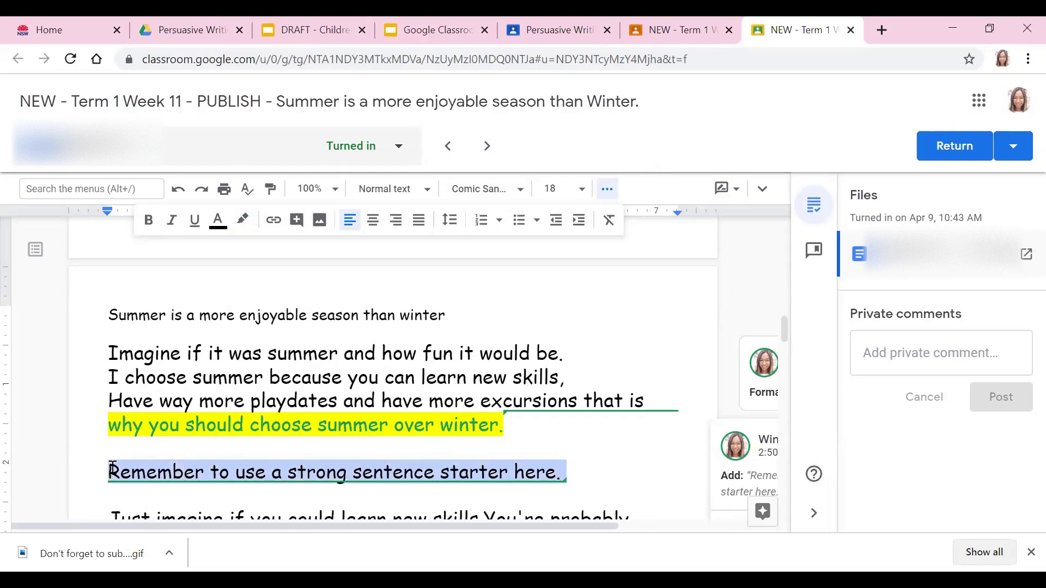
left_click(243, 219)
left_click(302, 296)
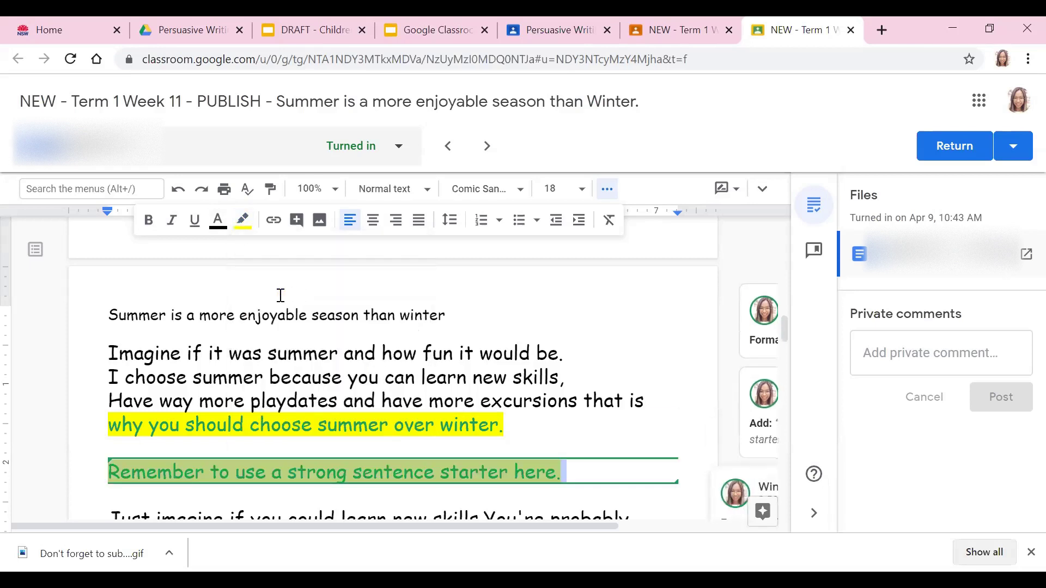
left_click(172, 219)
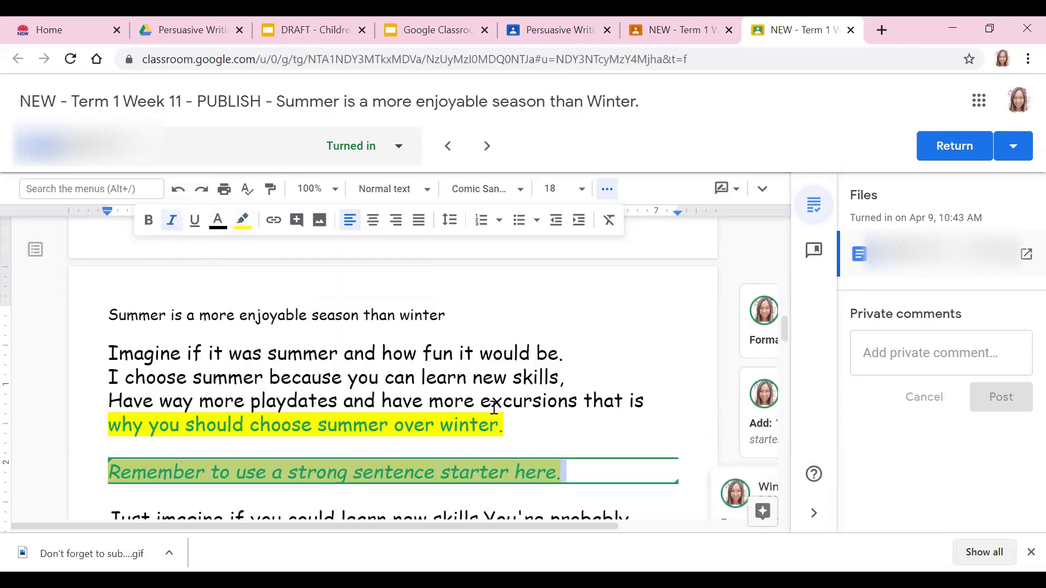
Step: Accept the suggested edits for the highlight and the feedback sentence, and view the return options for the submission
left_click(586, 472)
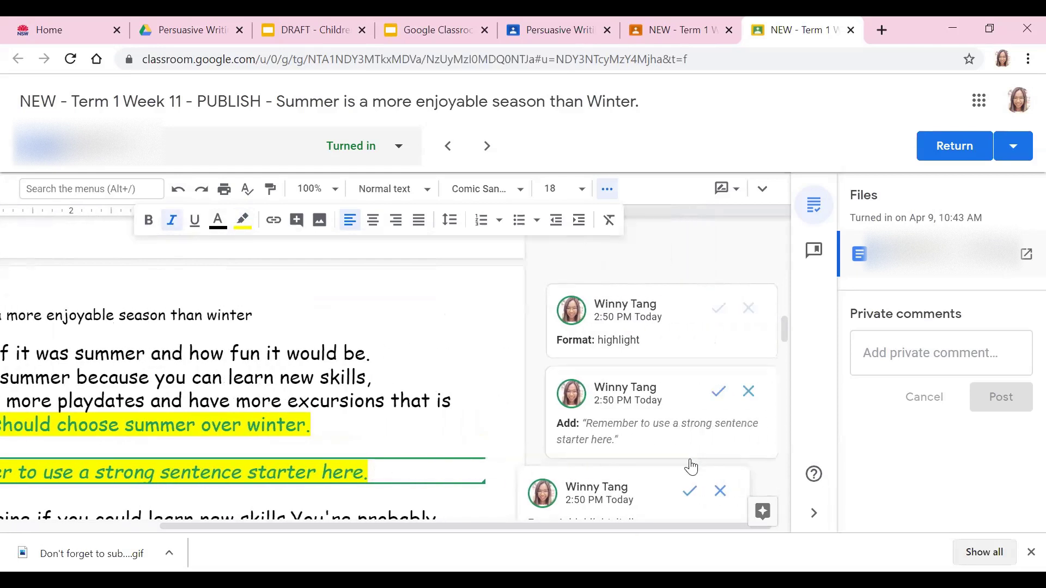
left_click(718, 308)
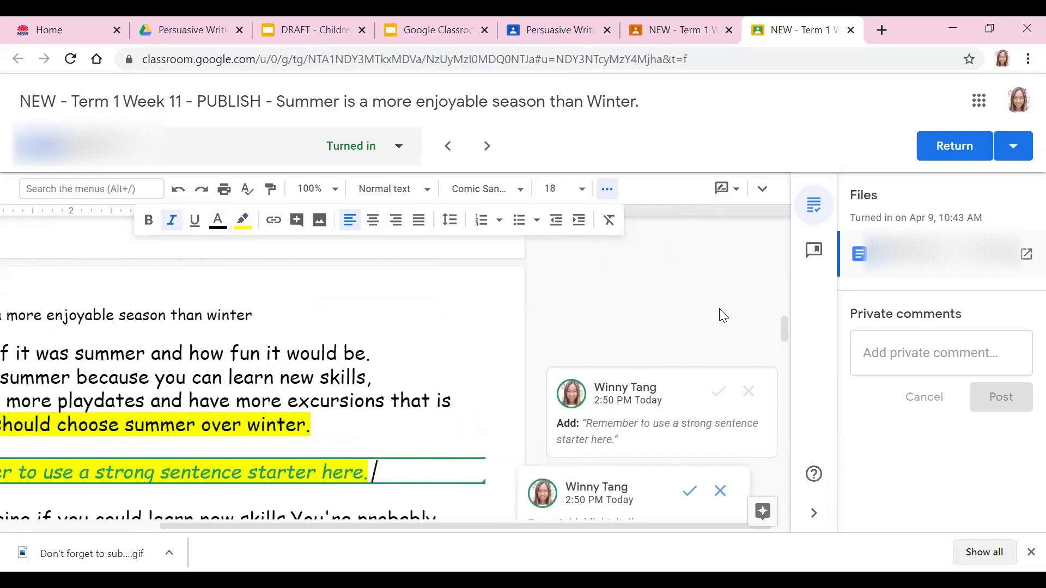
left_click(716, 391)
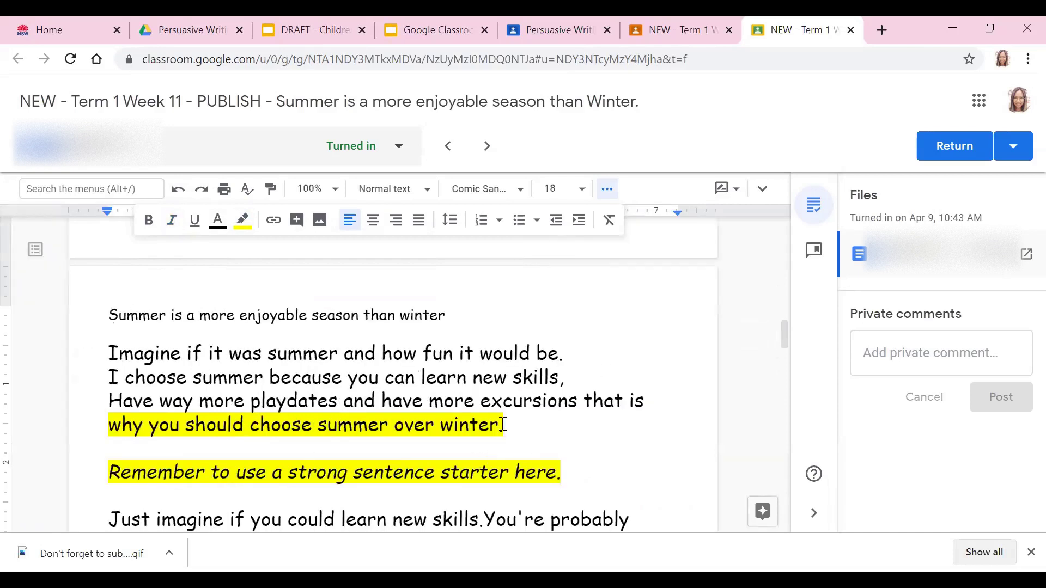
left_click(1008, 153)
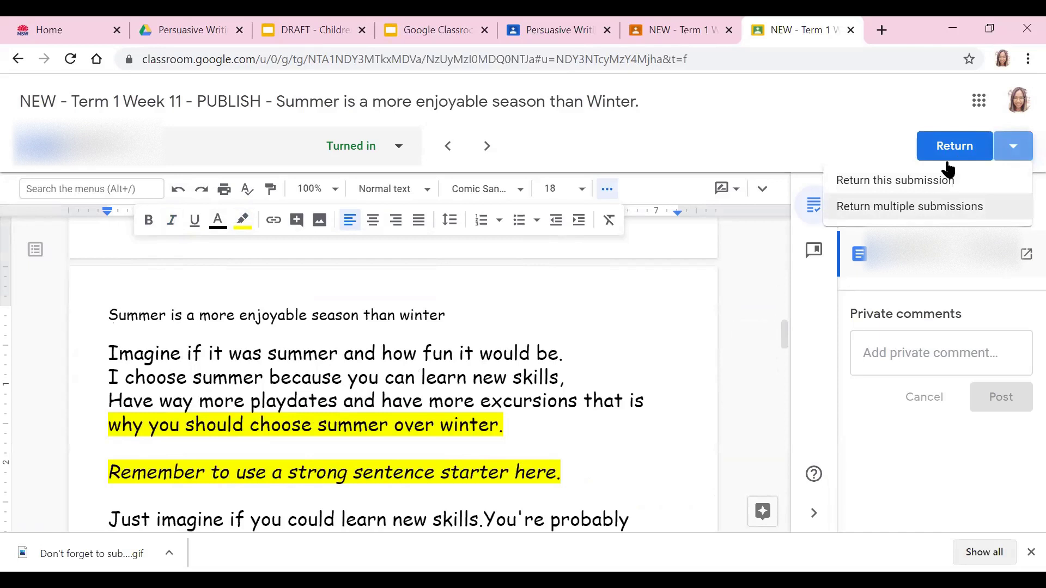
left_click(888, 133)
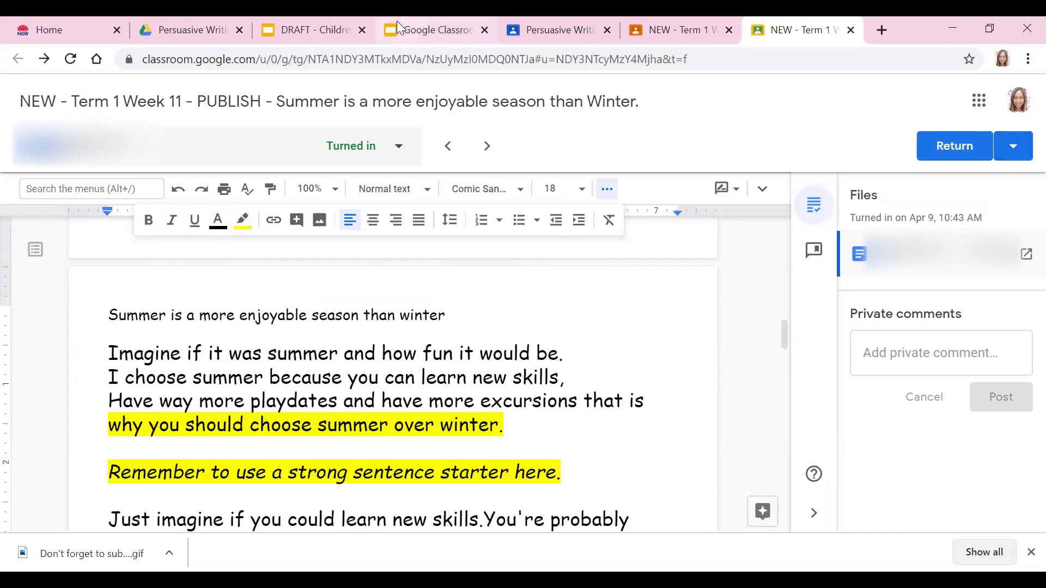
Step: Switch to the Google Classroom Assignments presentation and present slide 19, "Give feedback to help your students progress and grow", full screen
left_click(414, 26)
left_click(115, 358)
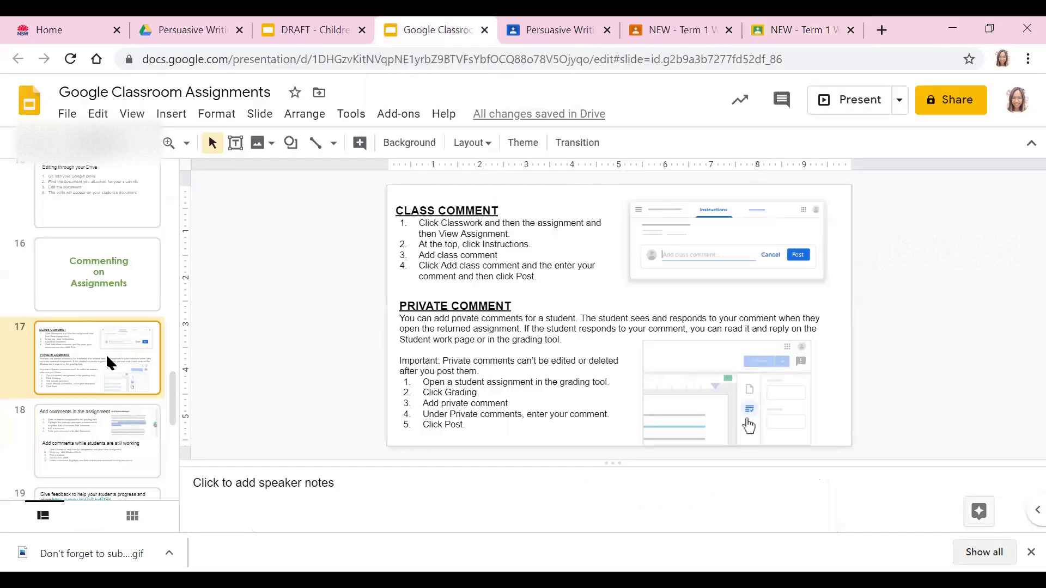
scroll(115, 362, "down", 2)
left_click(114, 364)
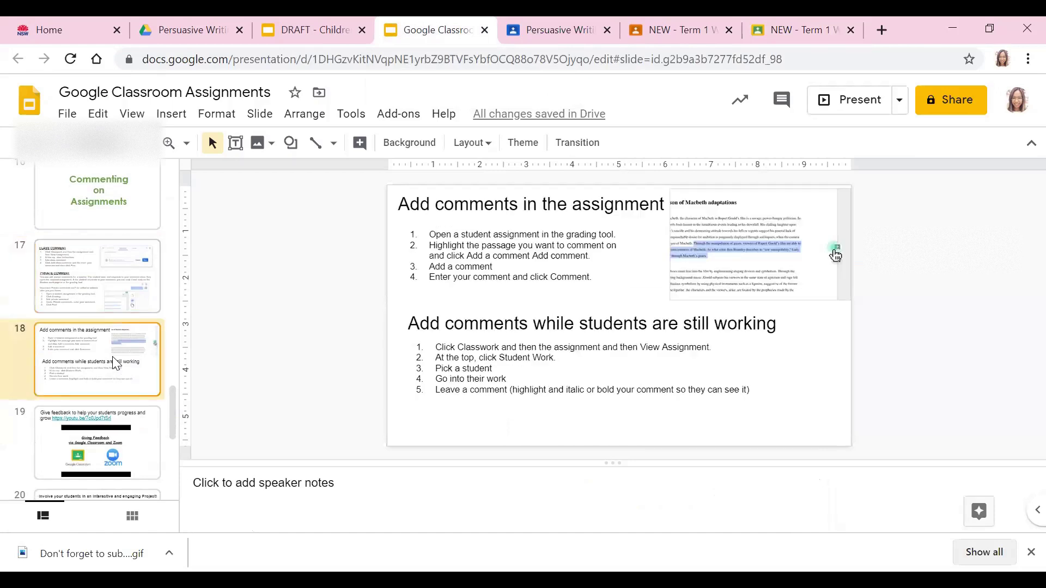
scroll(111, 358, "down", 2)
left_click(111, 358)
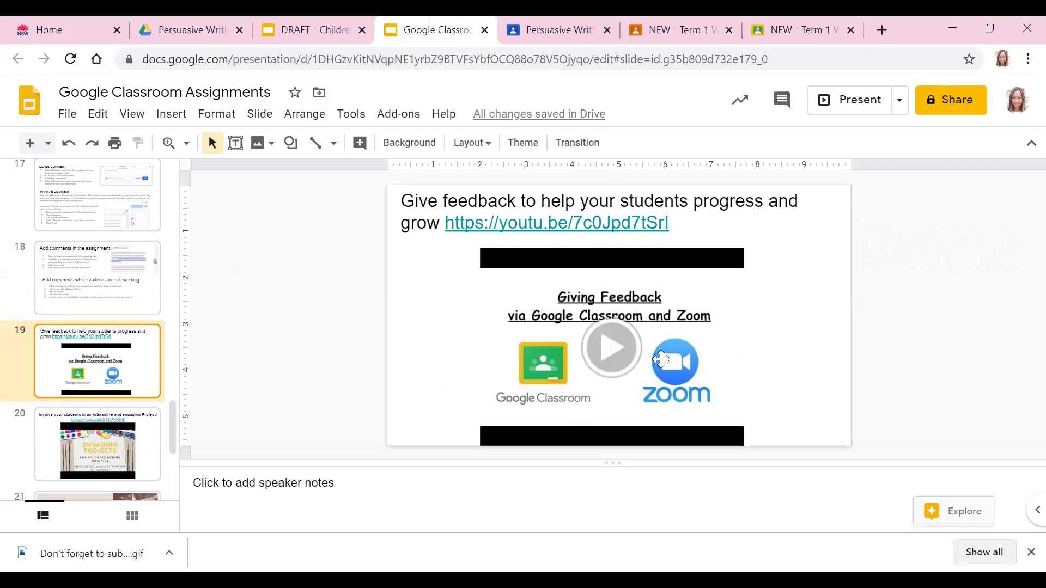
left_click(857, 106)
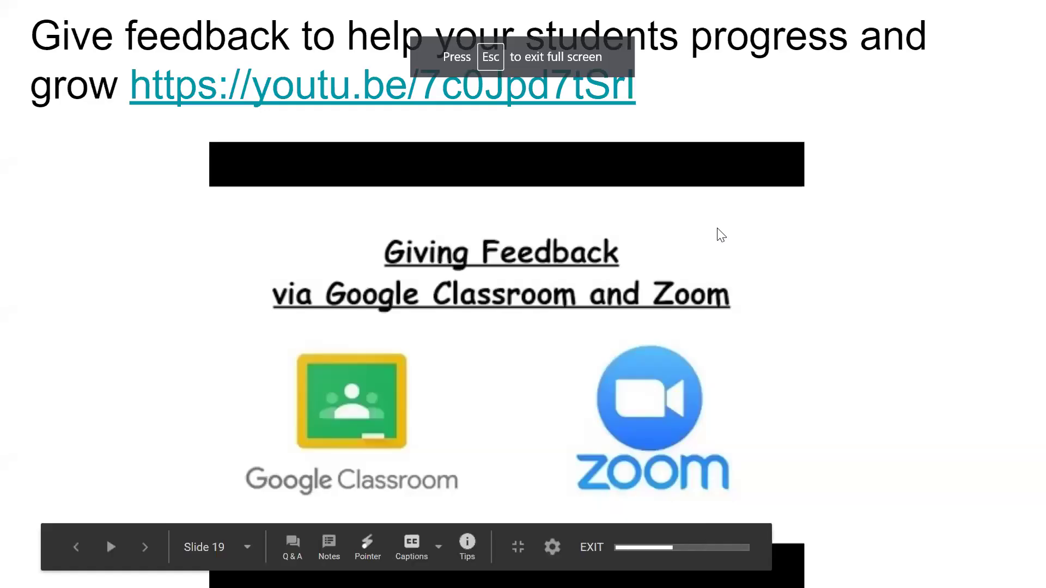